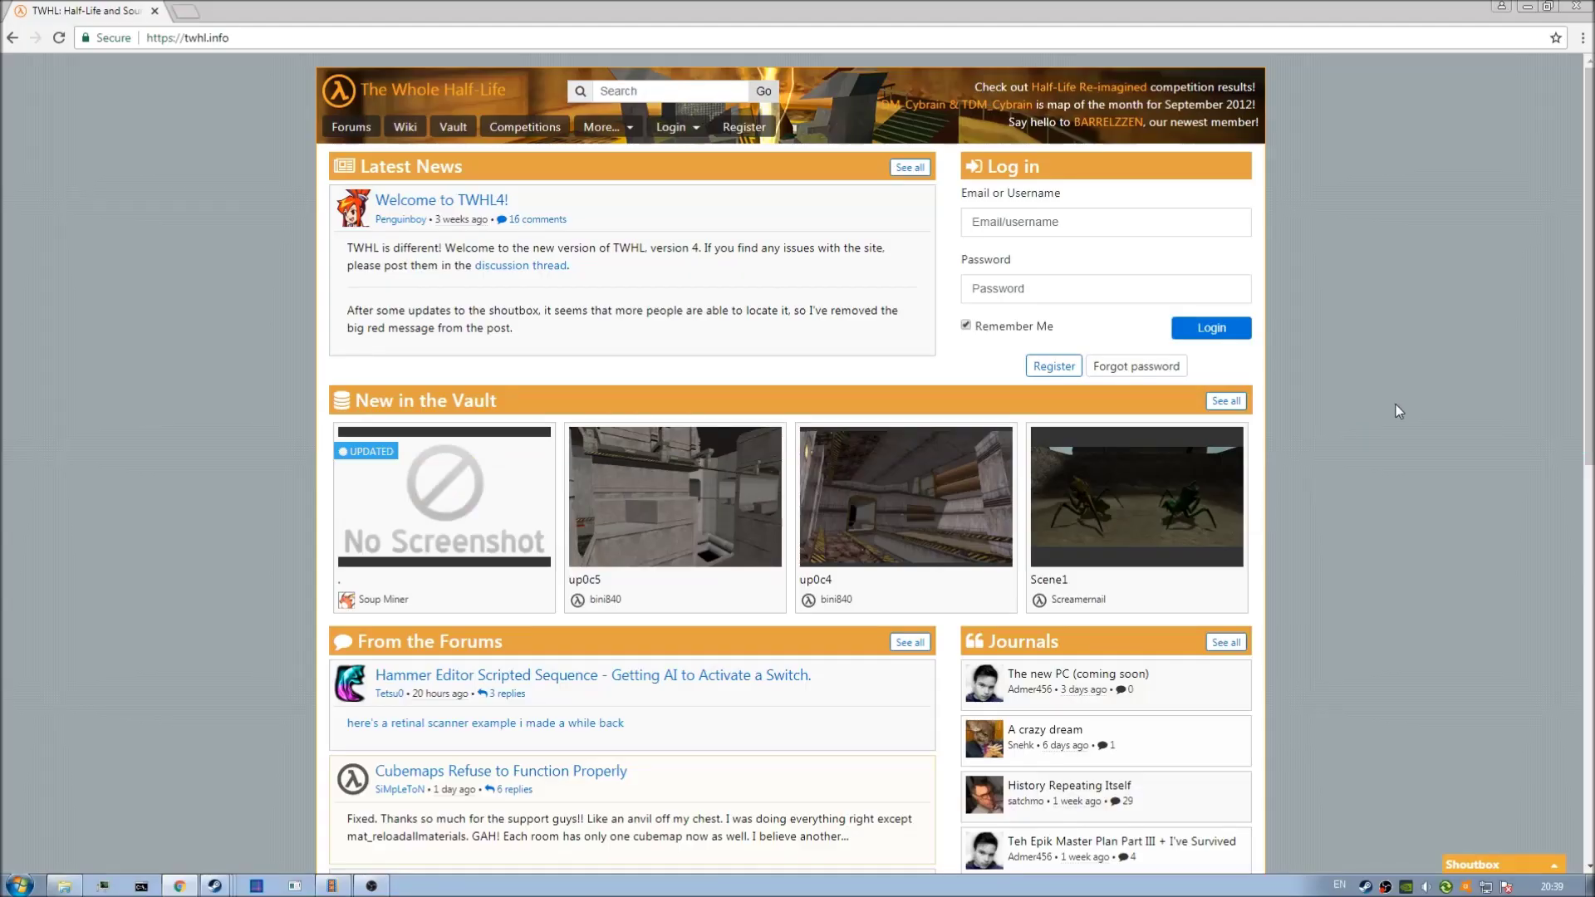
Scroll down the TWHL home page and open the Tutorials category menu
scroll(1397, 410, "down", 7)
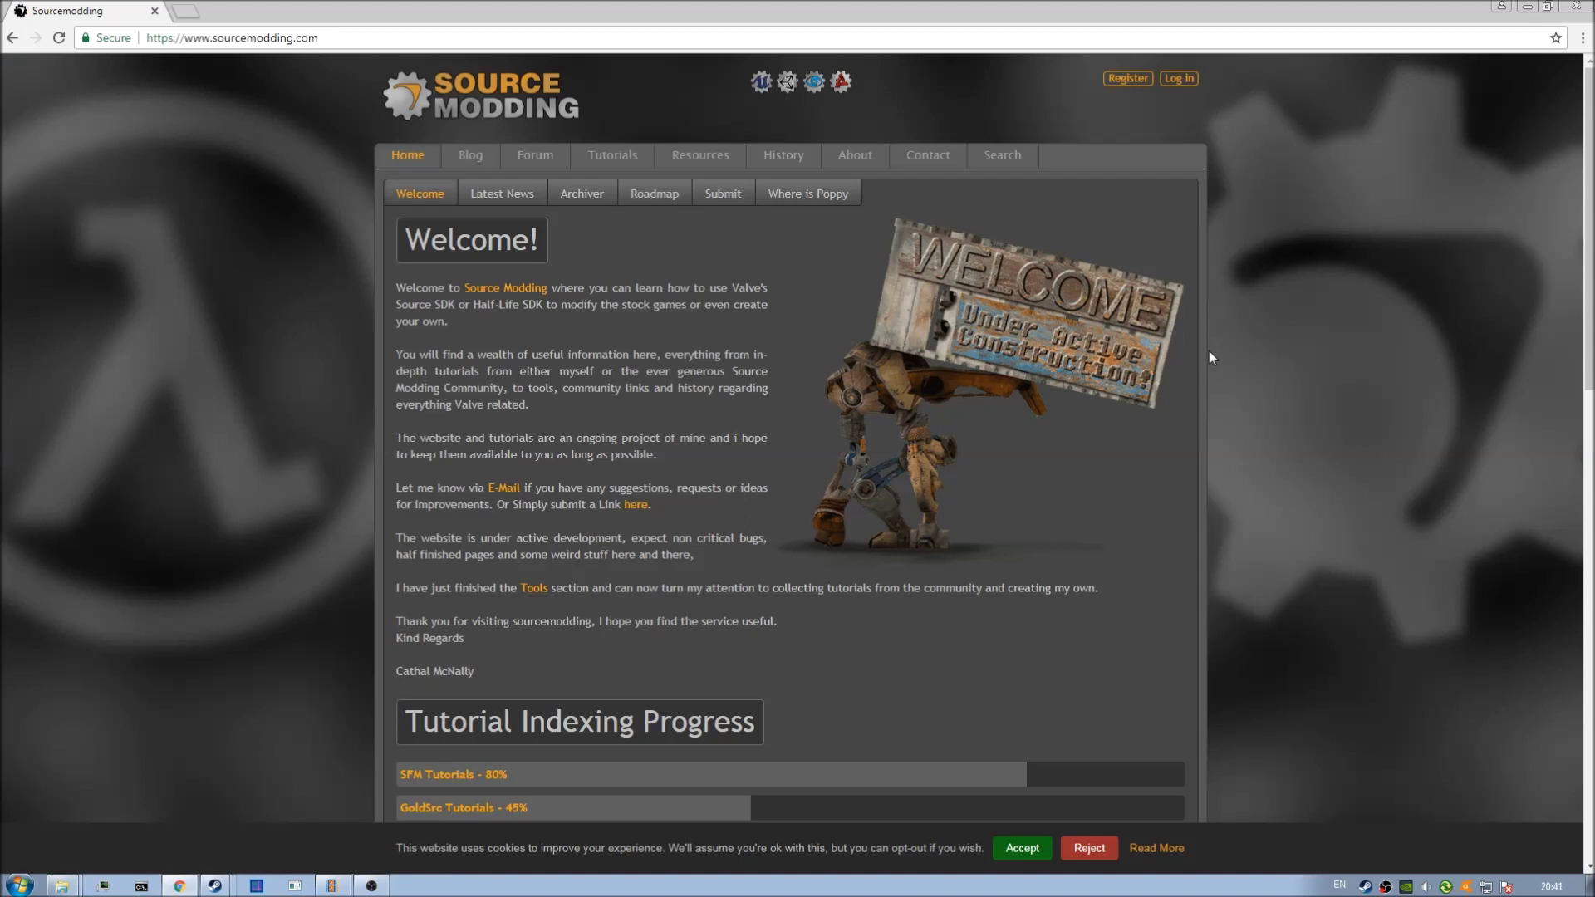
left_click(608, 184)
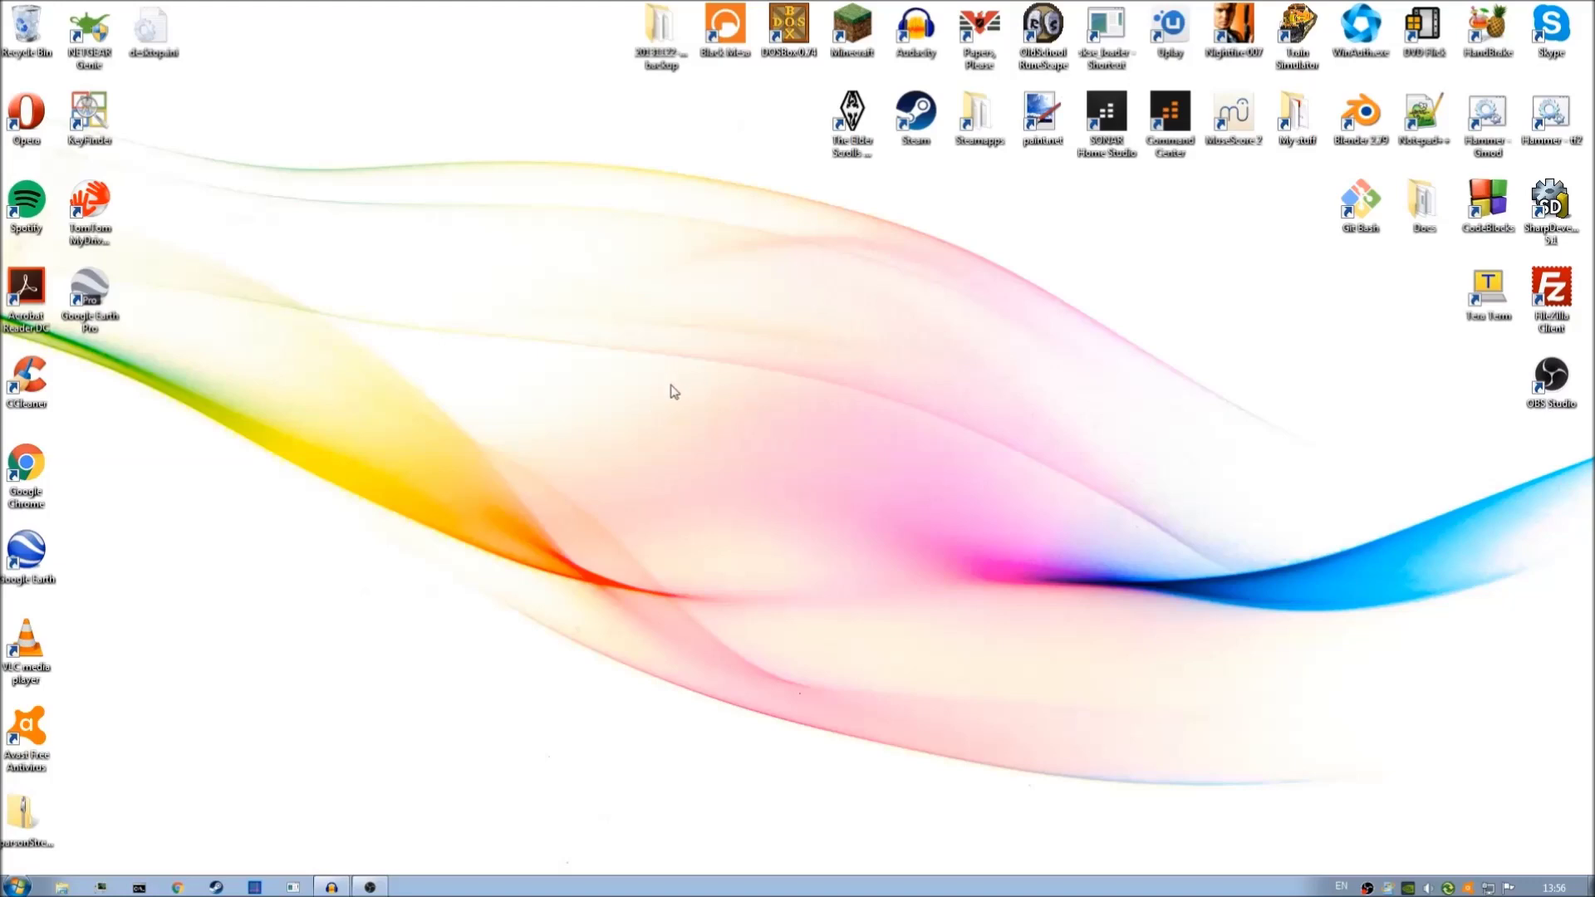
Launch Steam from the desktop and open the Library's category list
double_click(915, 116)
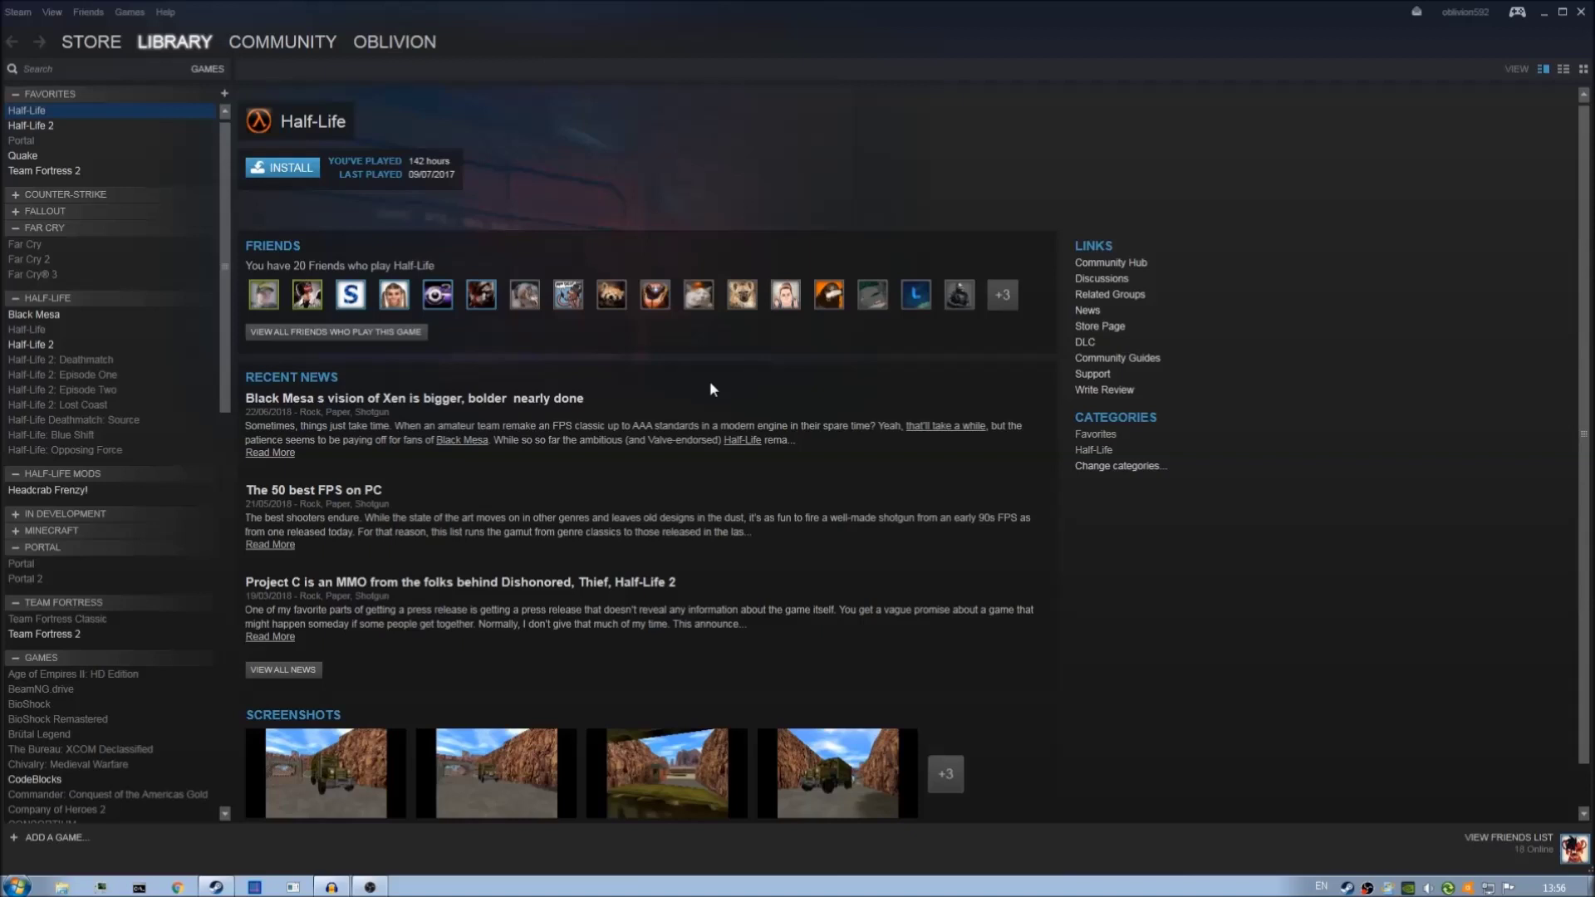
left_click(160, 66)
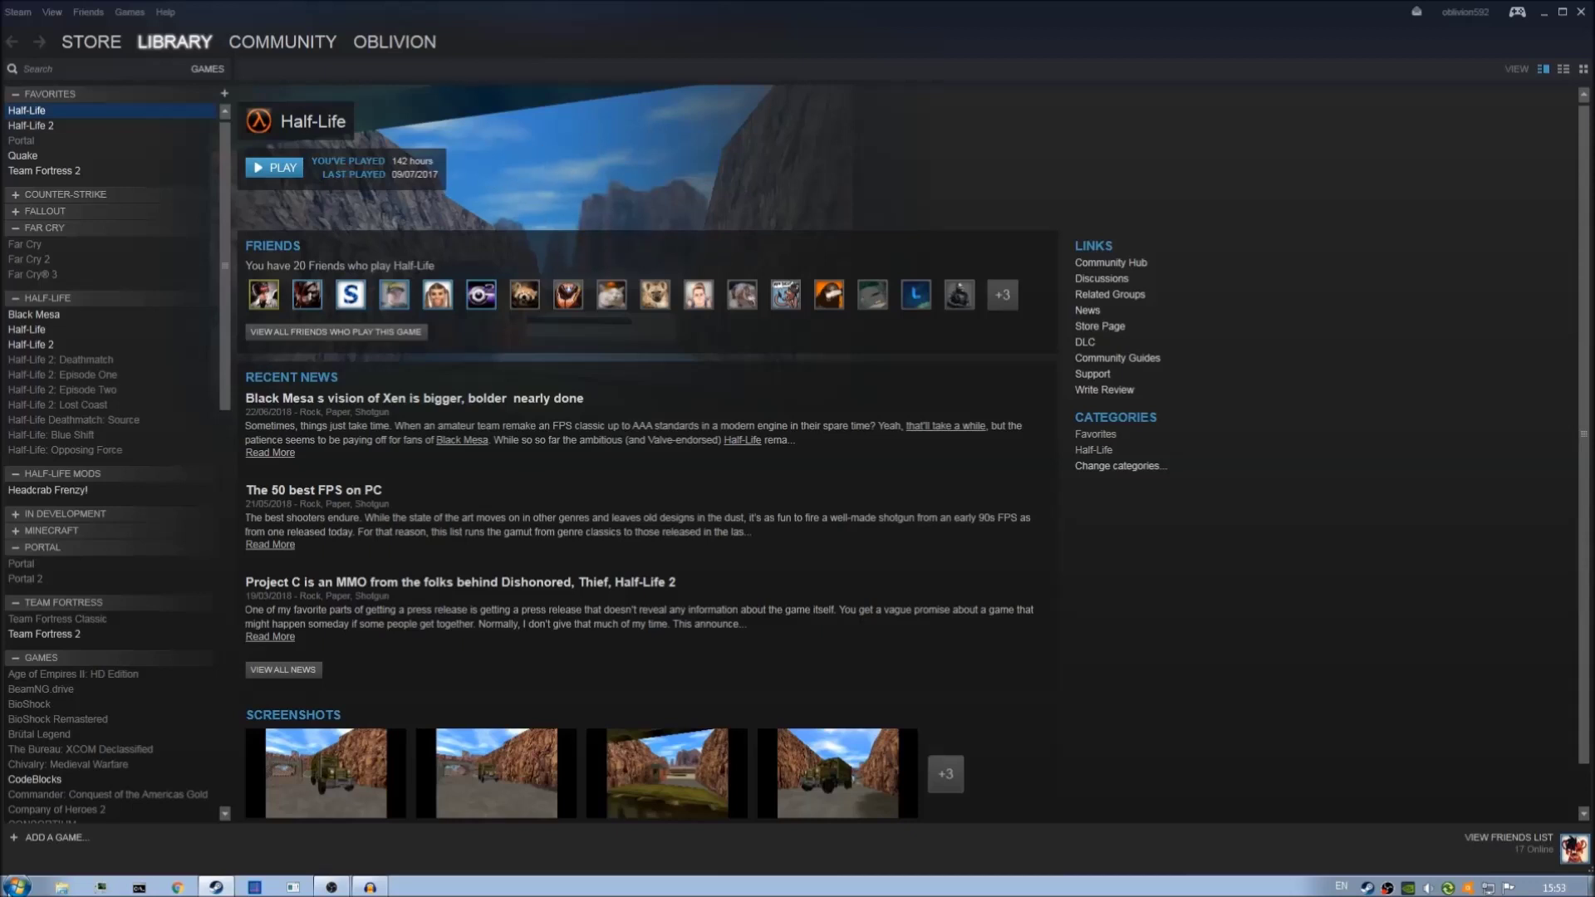
key("super")
key("super")
In a new Explorer window, skip Local Disk (C:) and open Data (D:) > Programs
key("super+e")
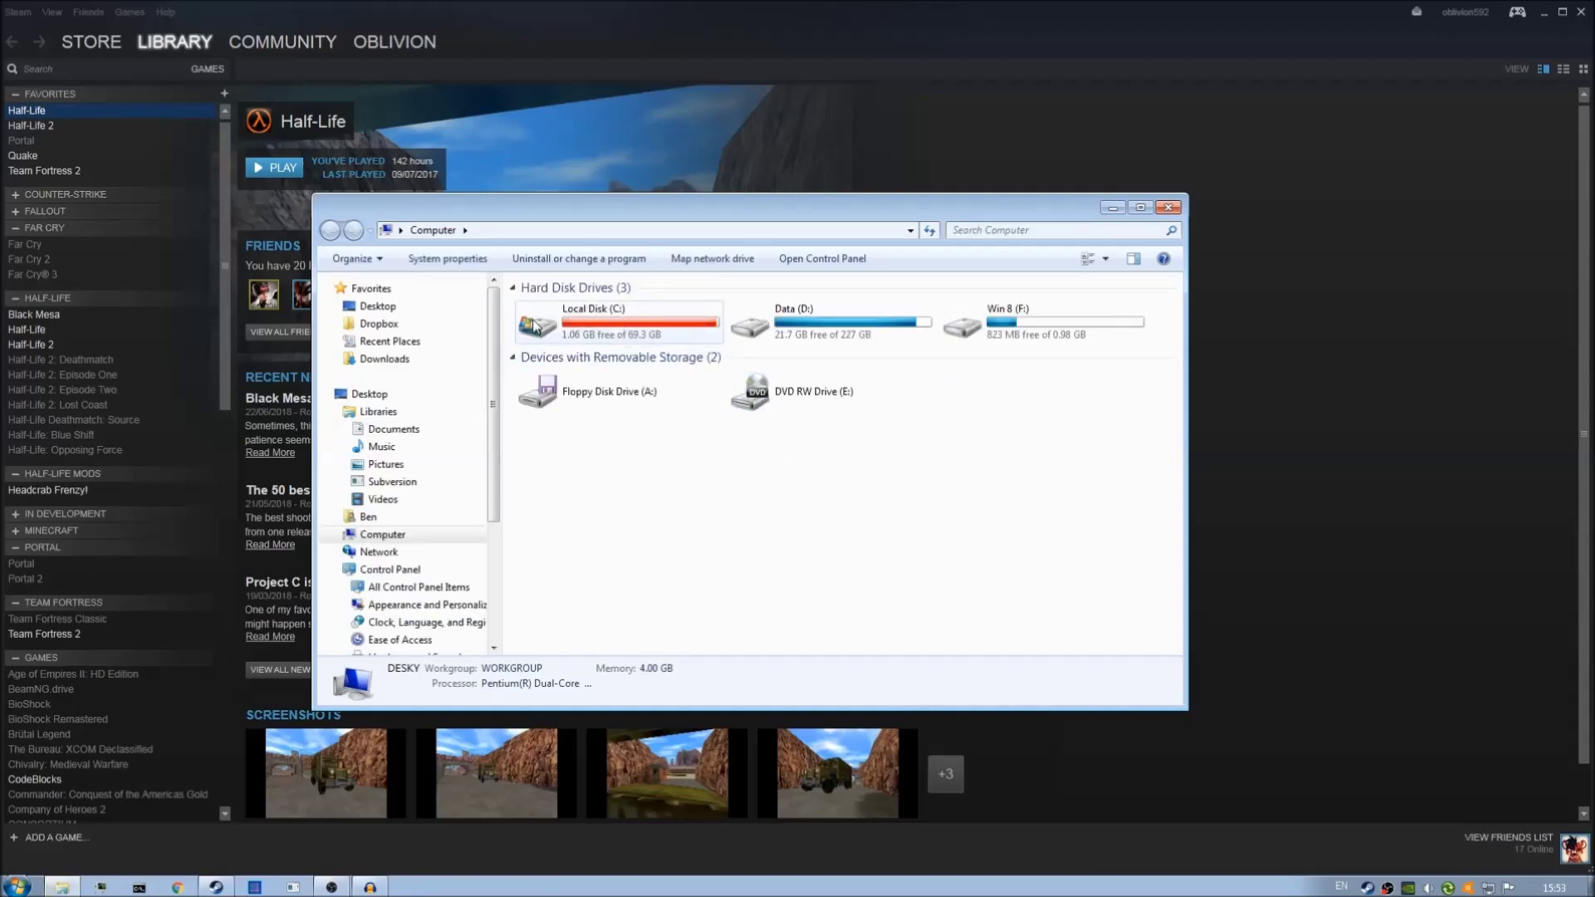
left_click(614, 328)
double_click(586, 323)
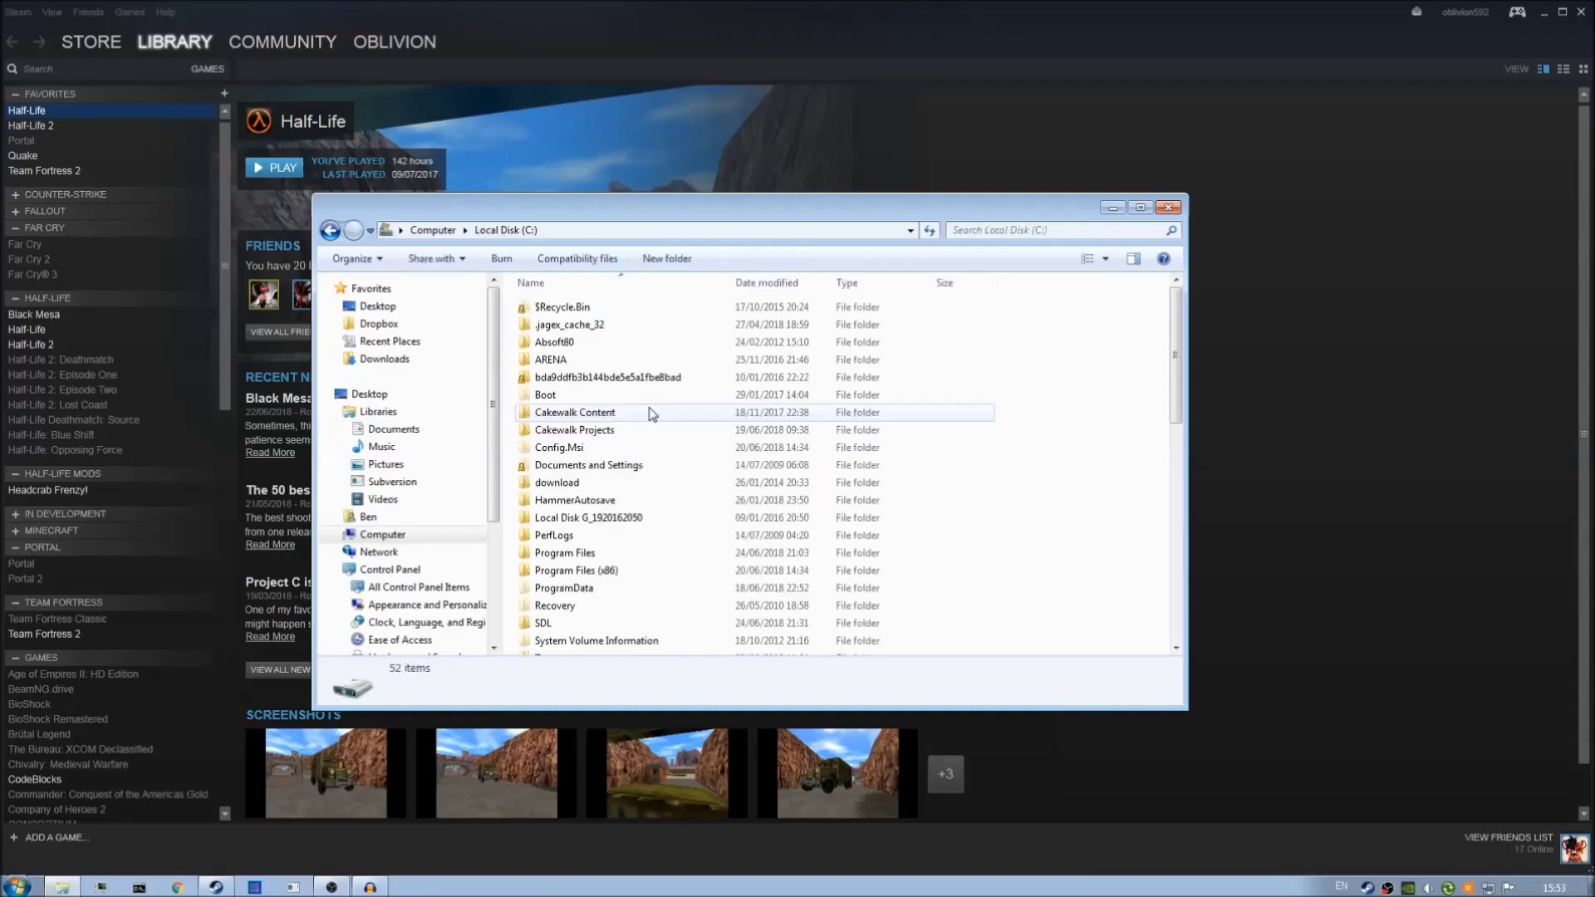
left_click(605, 554)
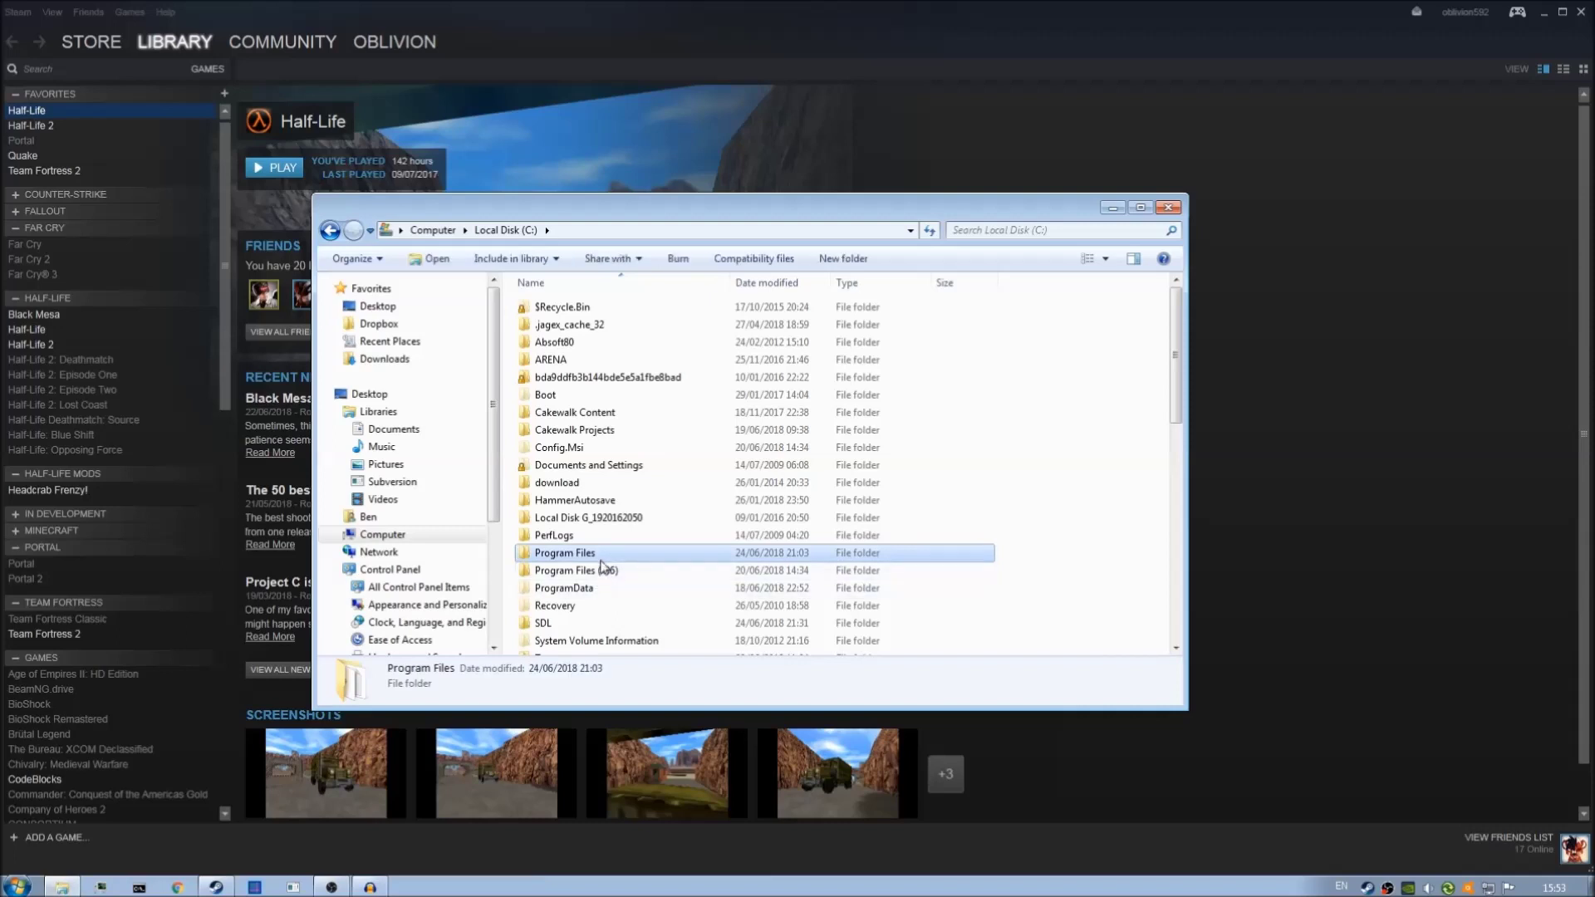
left_click(601, 574)
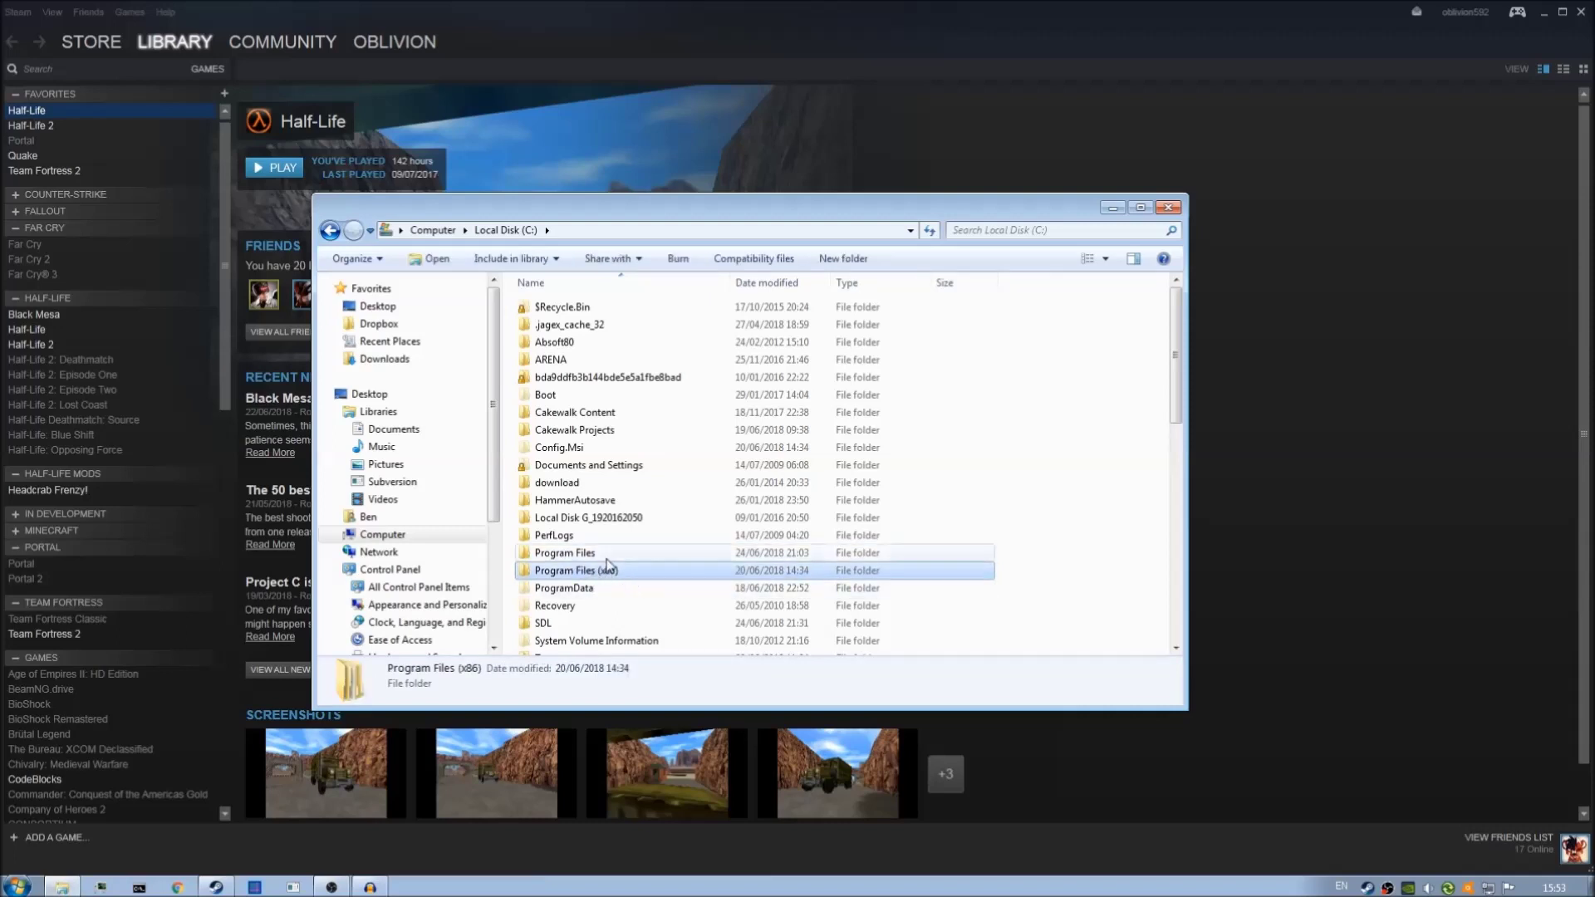
key("BackSpace")
key("Right")
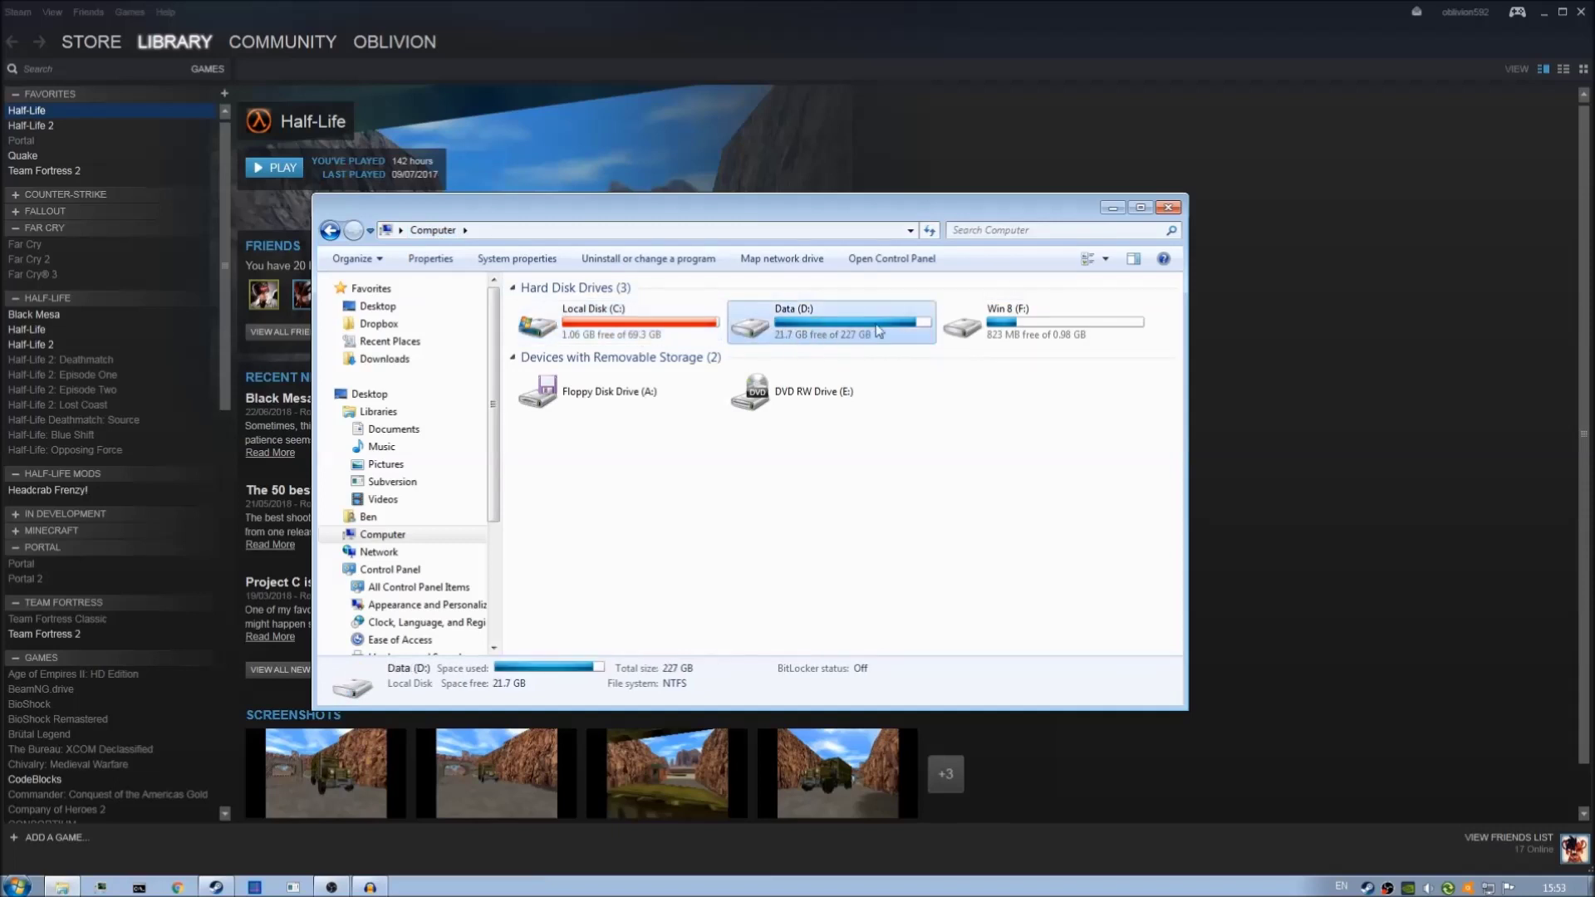
key("Return")
scroll(614, 498, "down", 20)
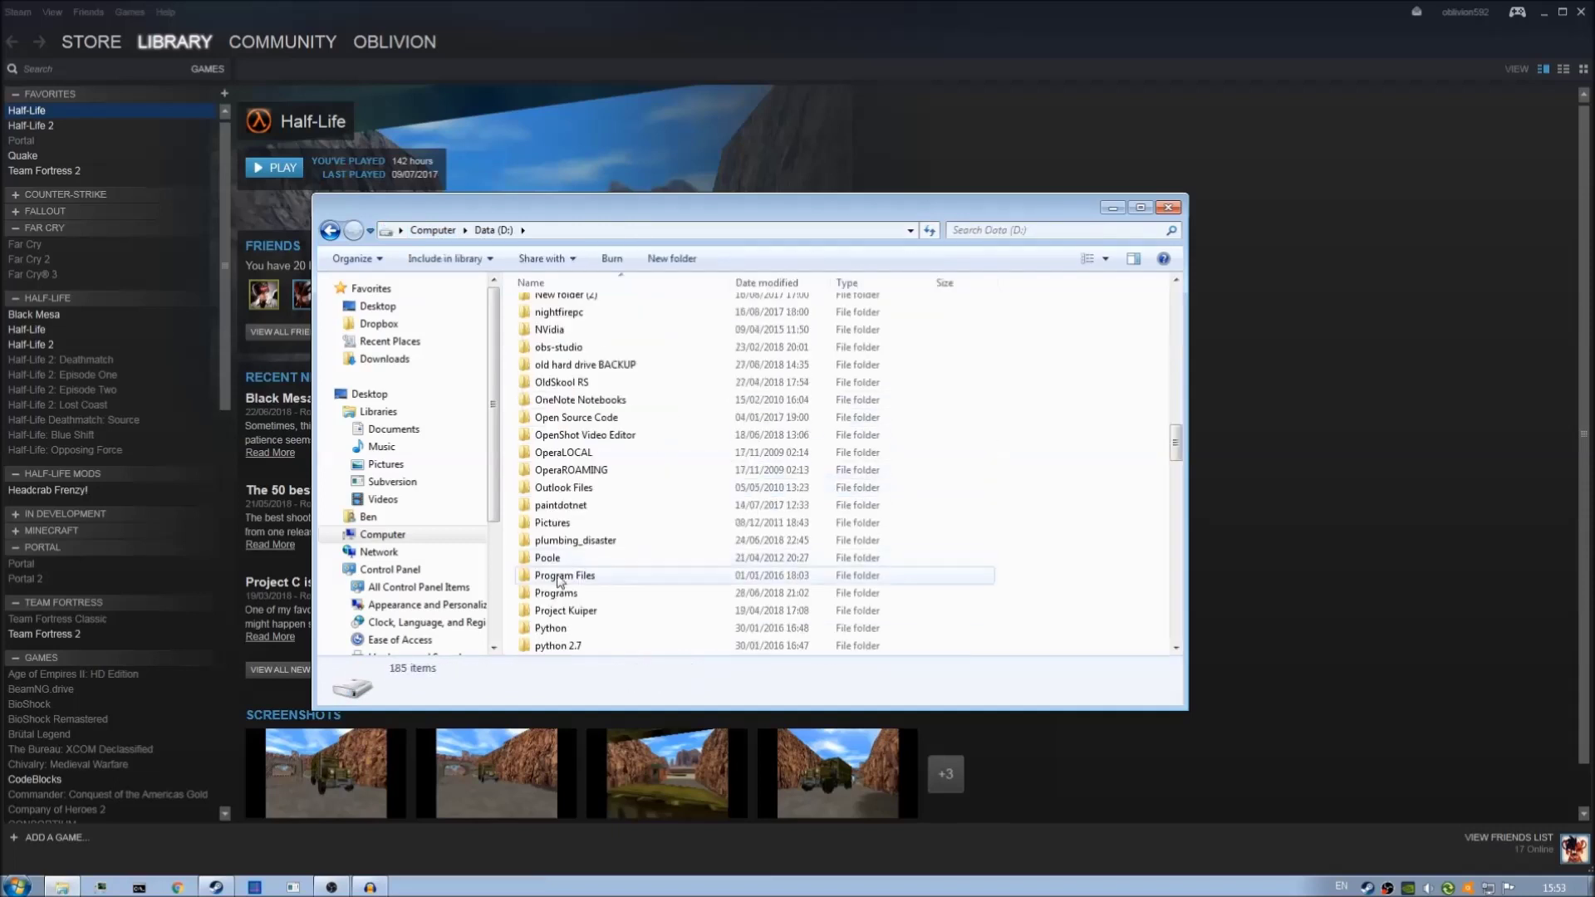
left_click(584, 595)
double_click(584, 595)
Go into Steam > steamapps > common and open the Half-Life folder
scroll(614, 565, "down", 20)
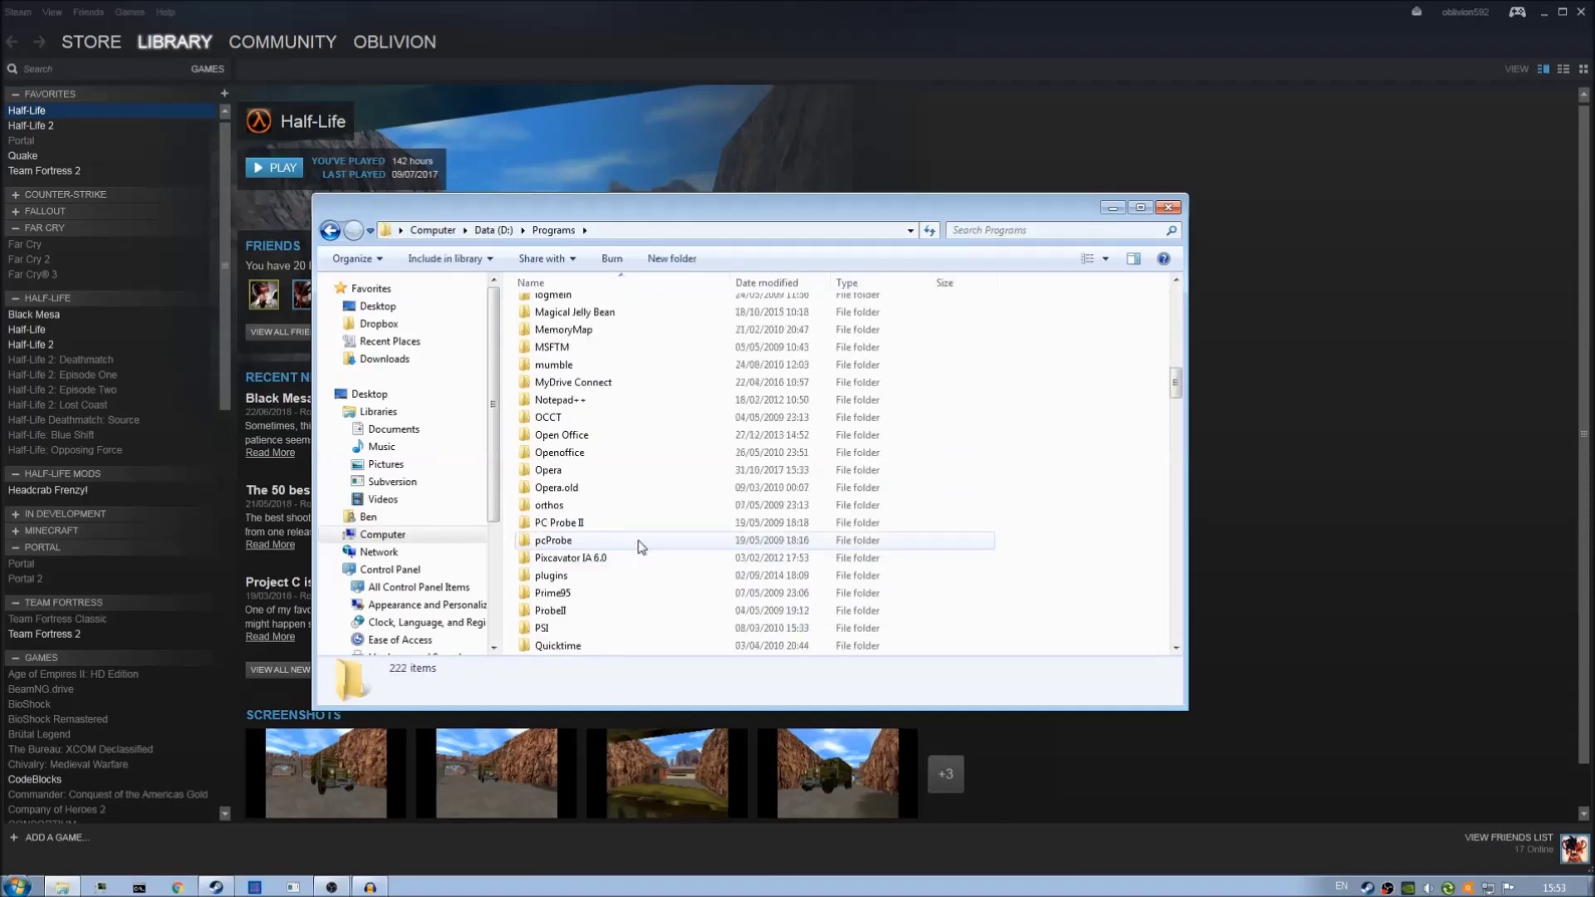
scroll(615, 573, "down", 5)
double_click(584, 543)
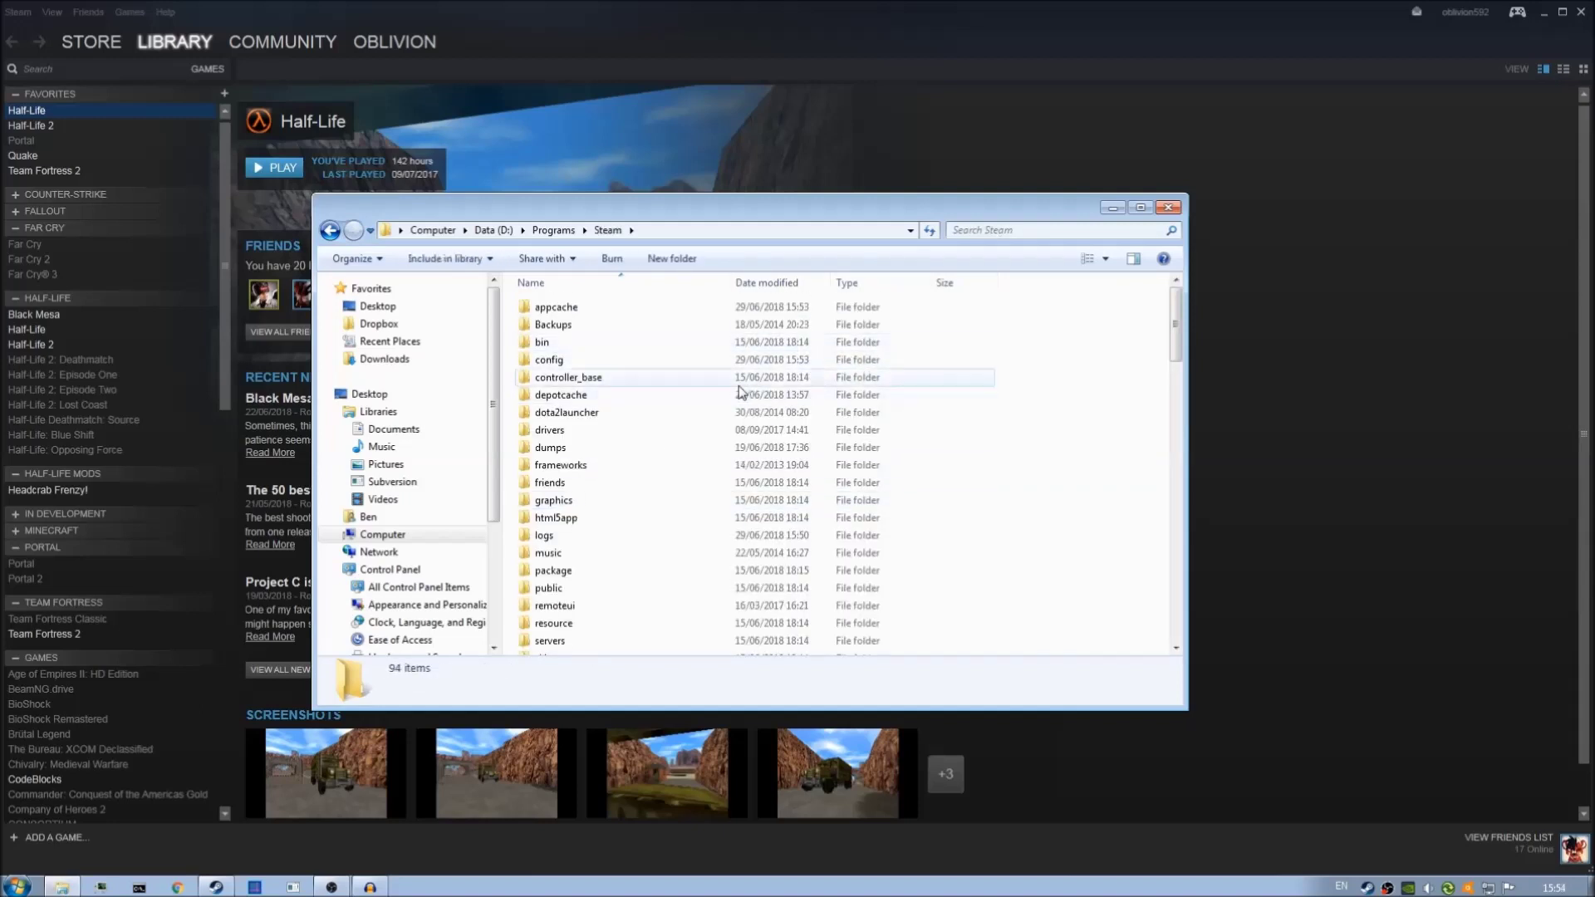
scroll(689, 395, "down", 3)
scroll(655, 473, "down", 1)
scroll(656, 472, "down", 3)
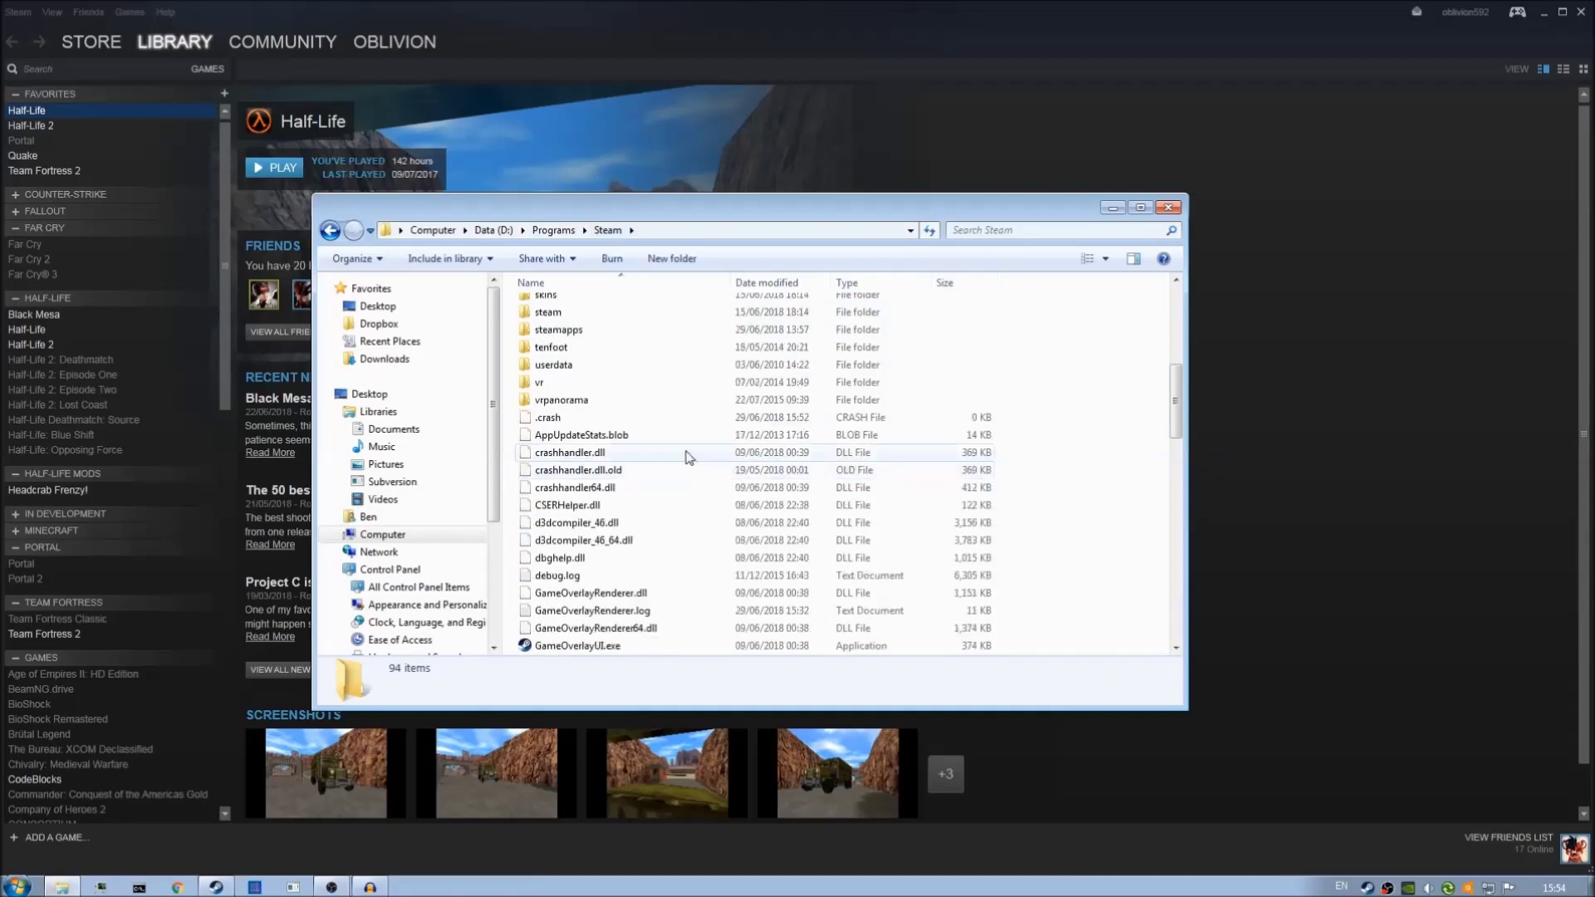
left_click(628, 330)
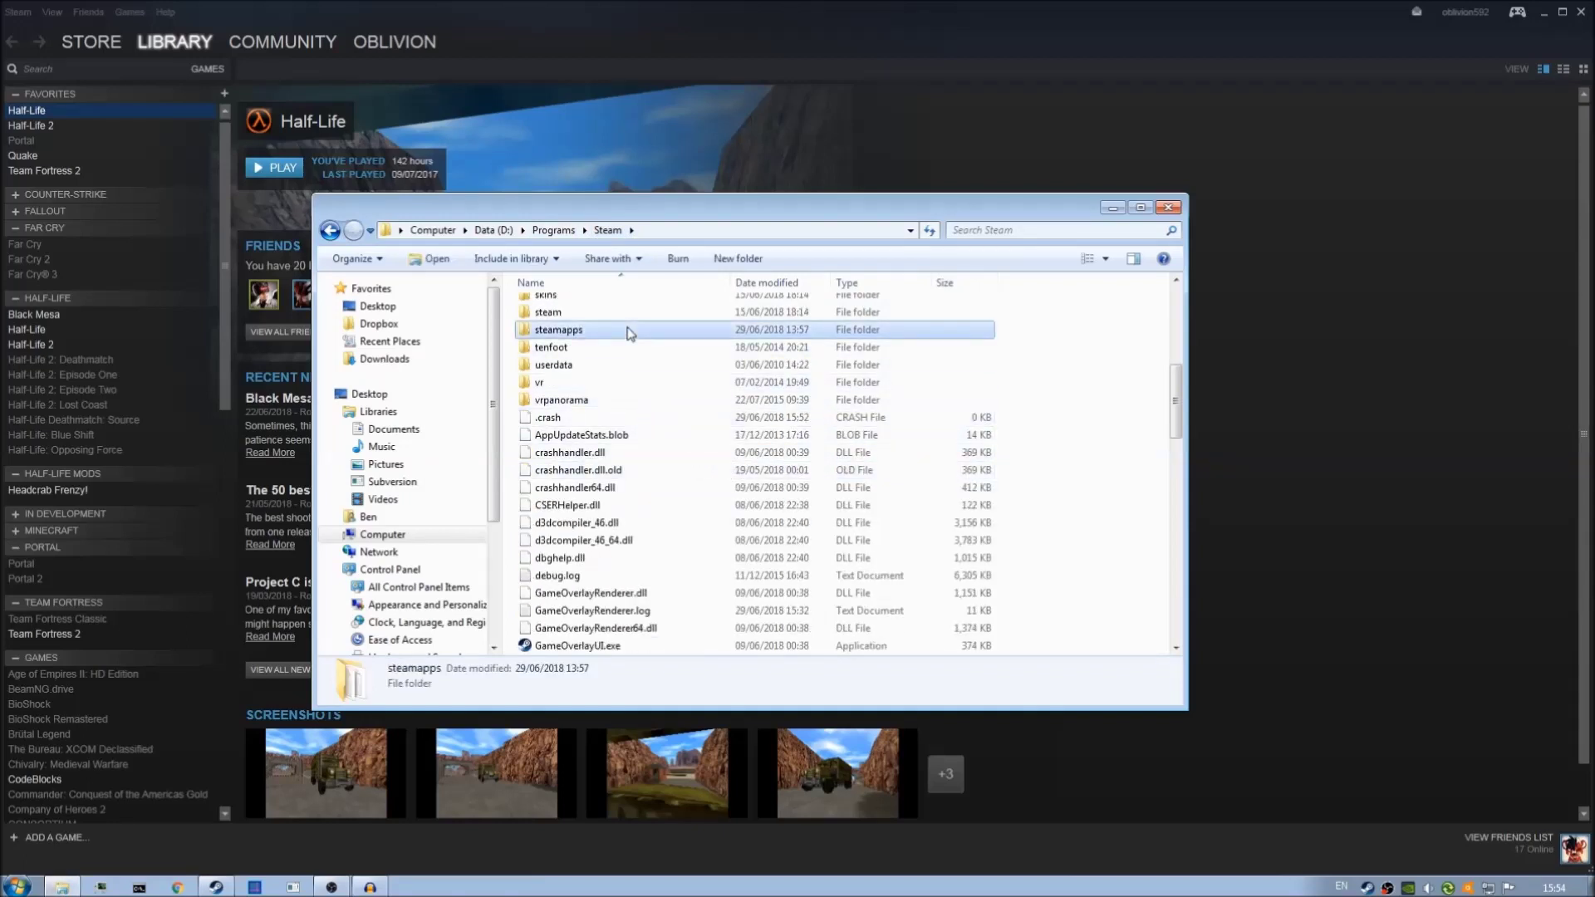
double_click(628, 331)
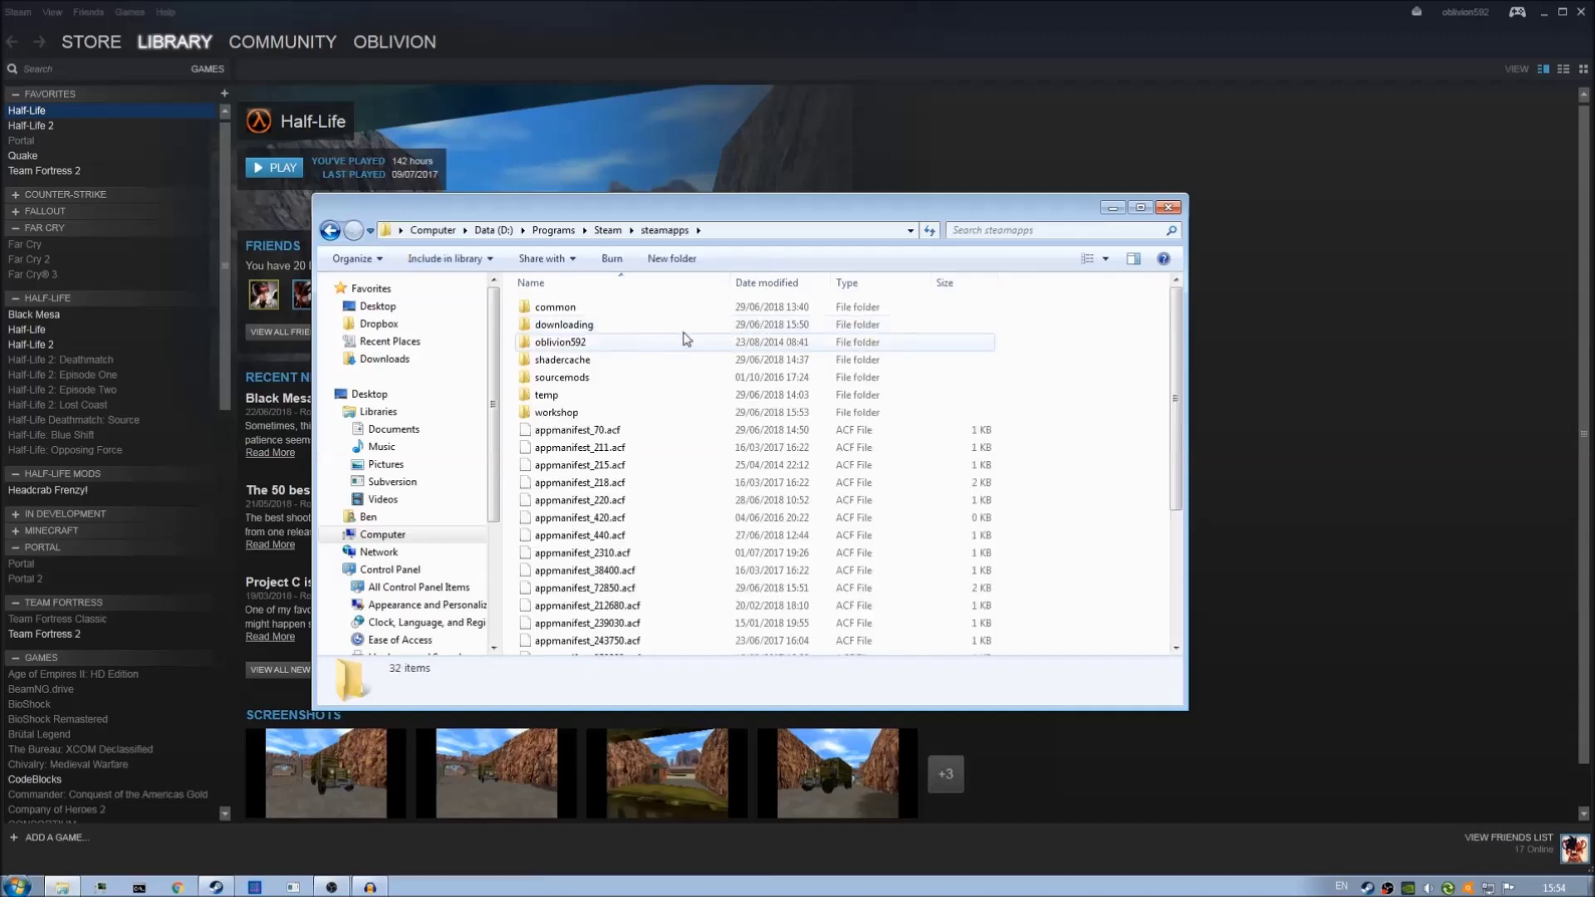
left_click(673, 312)
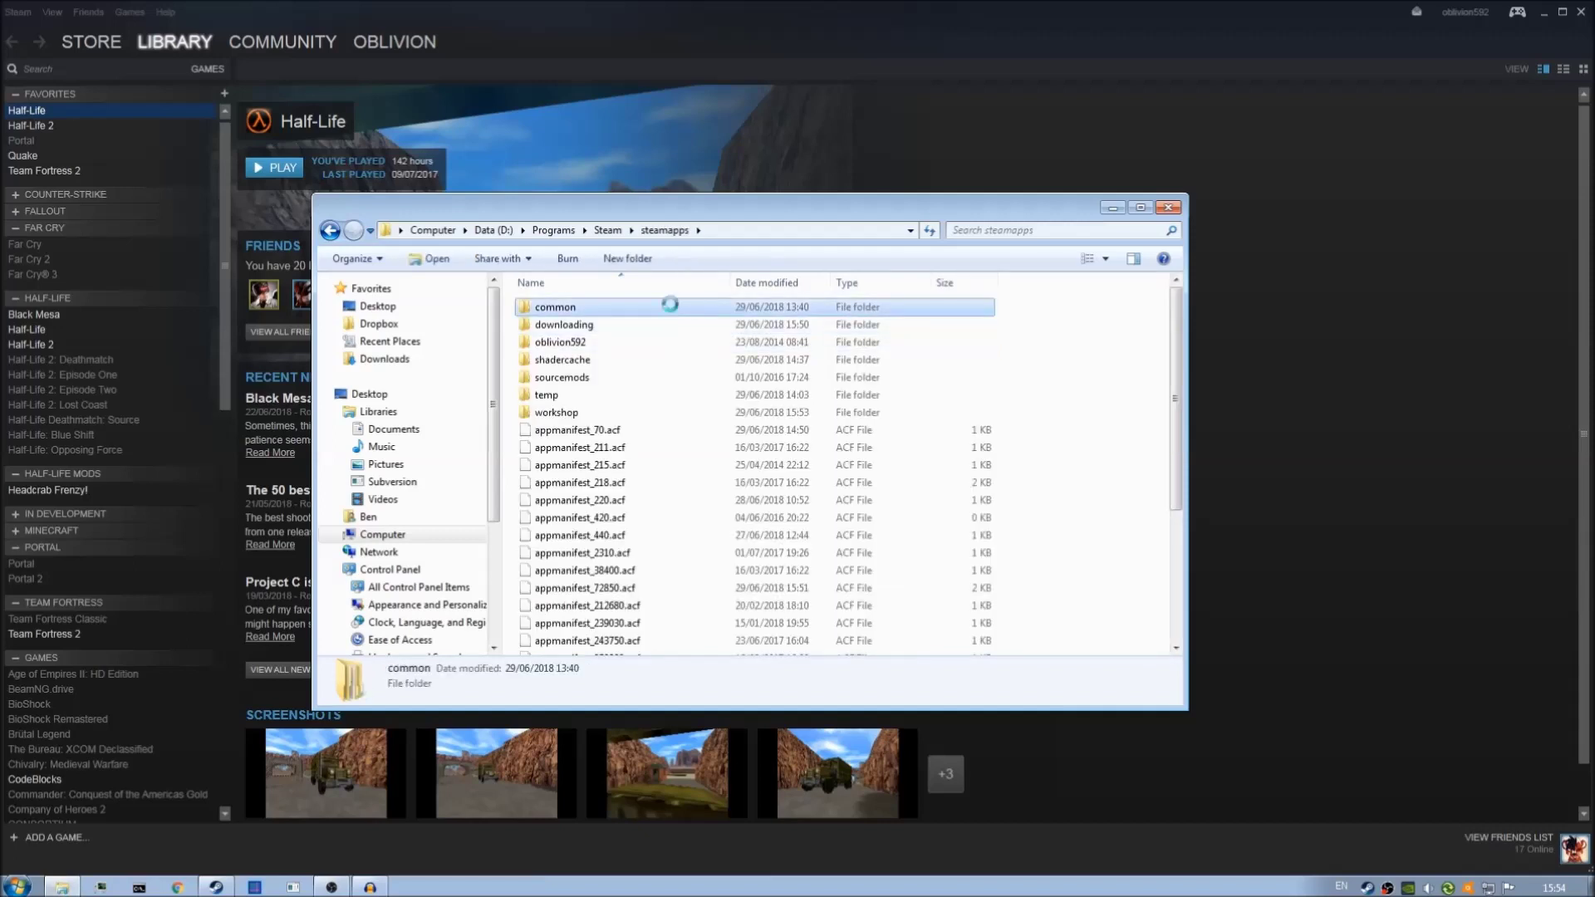
double_click(671, 309)
scroll(785, 430, "down", 4)
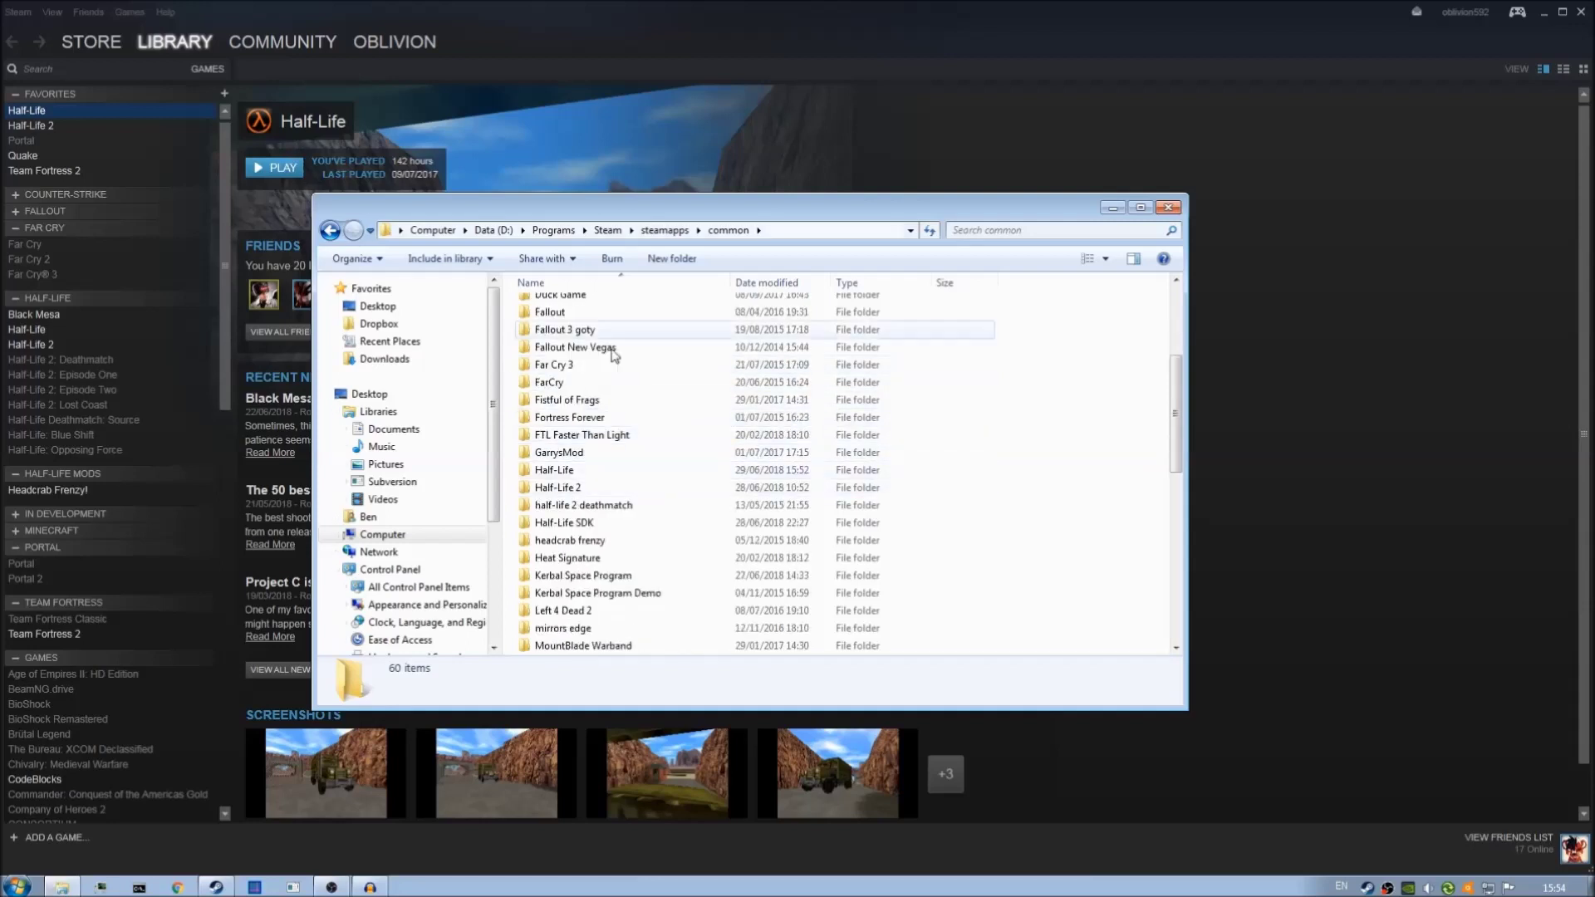
left_click(611, 470)
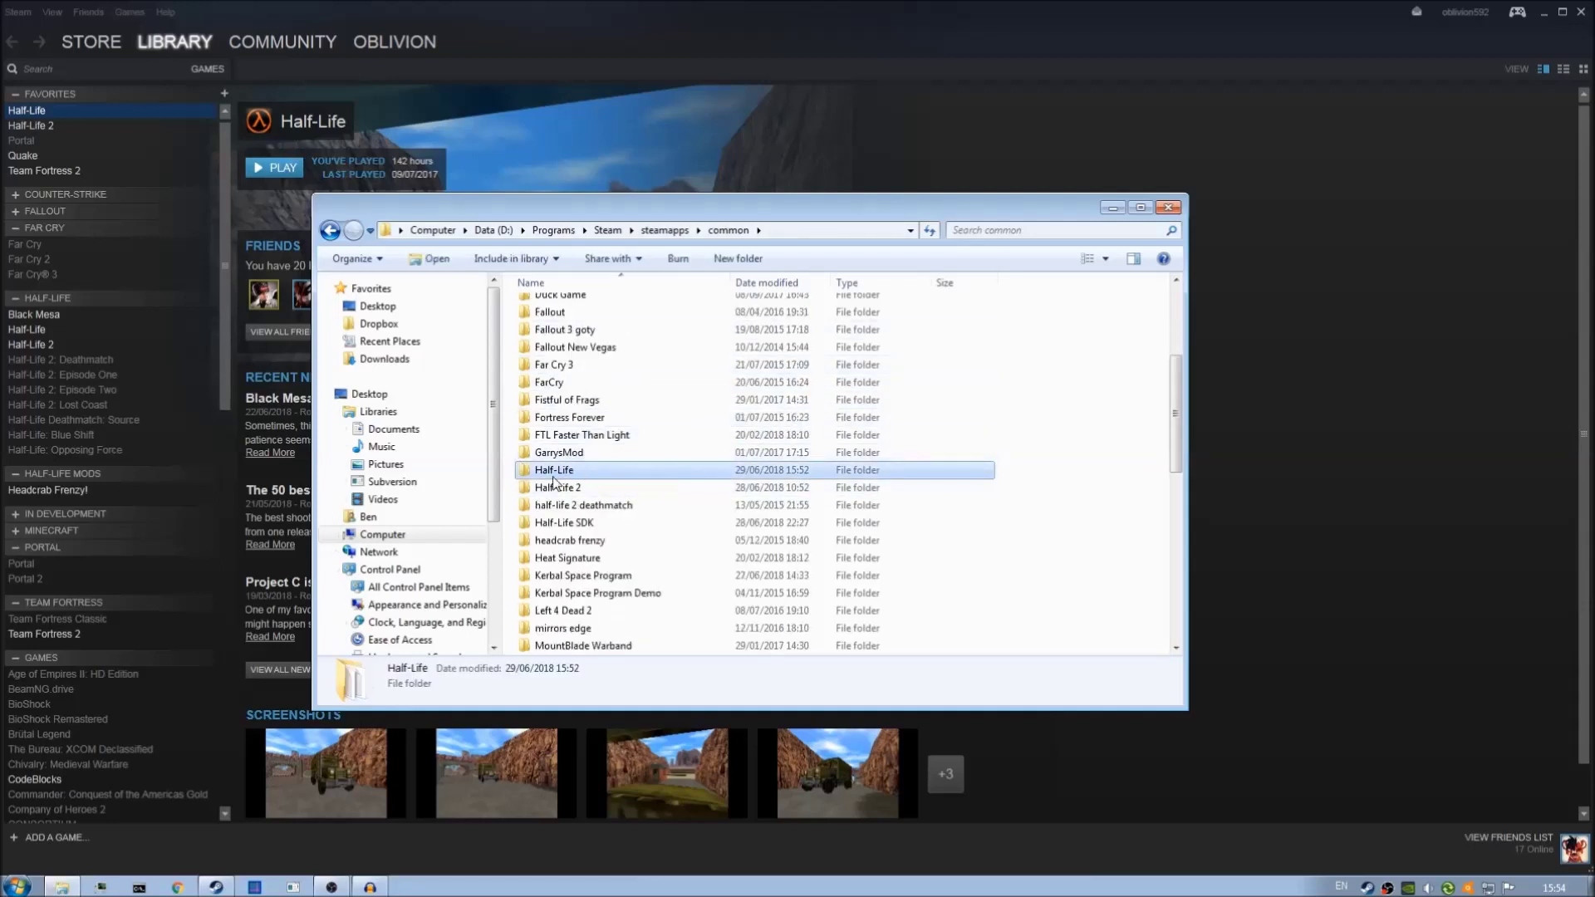
double_click(577, 472)
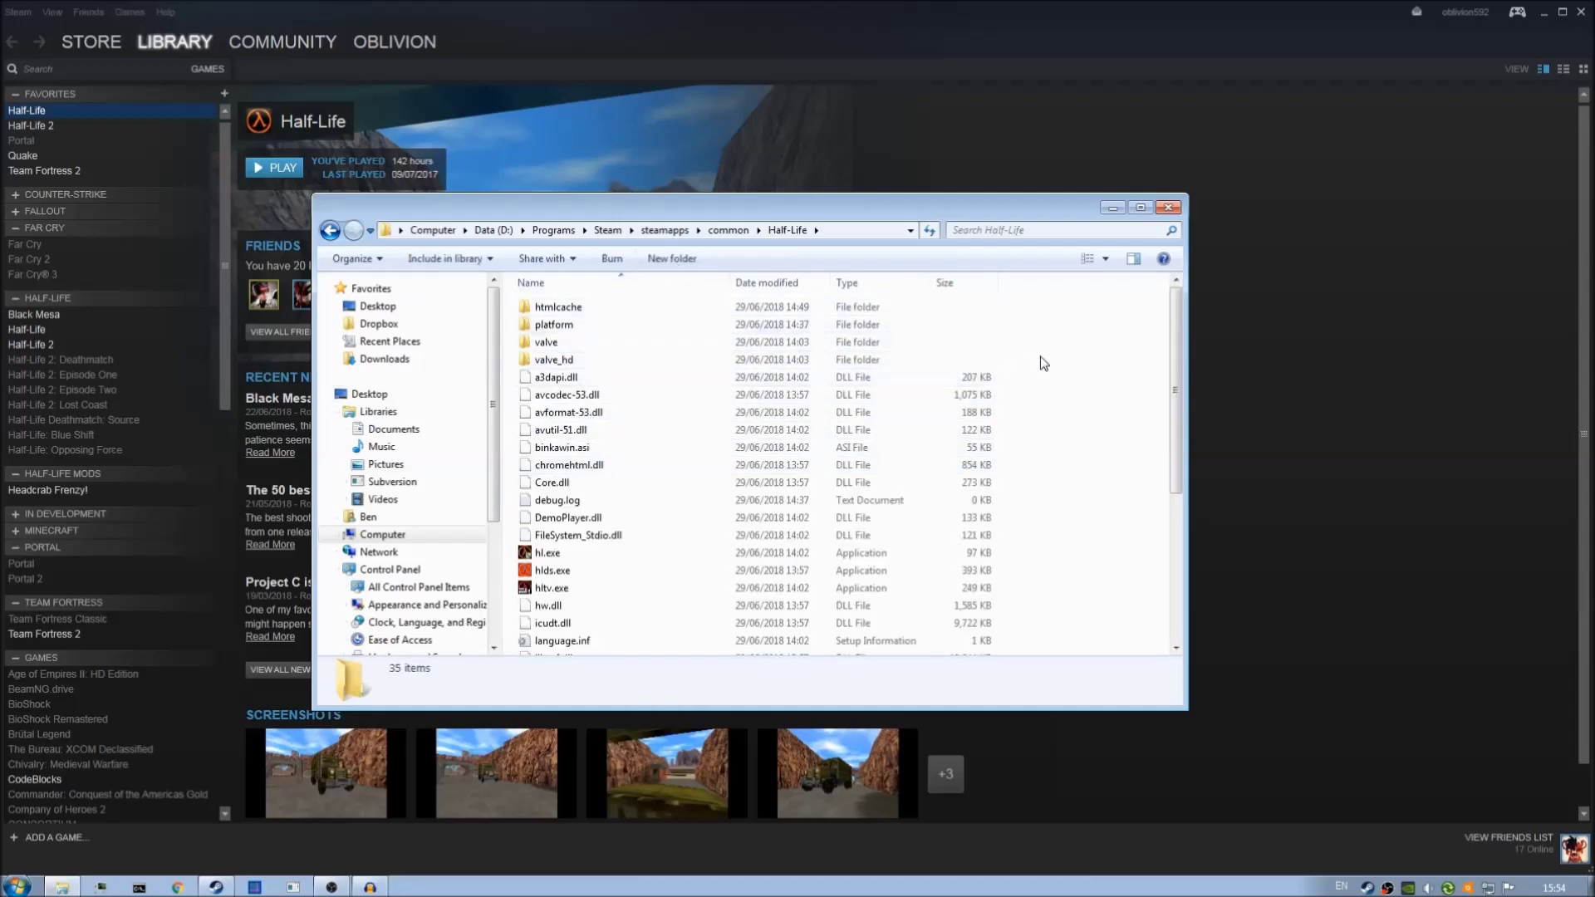
Create a folder named example_mod in Half-Life and confirm its name is correct
left_click(682, 259)
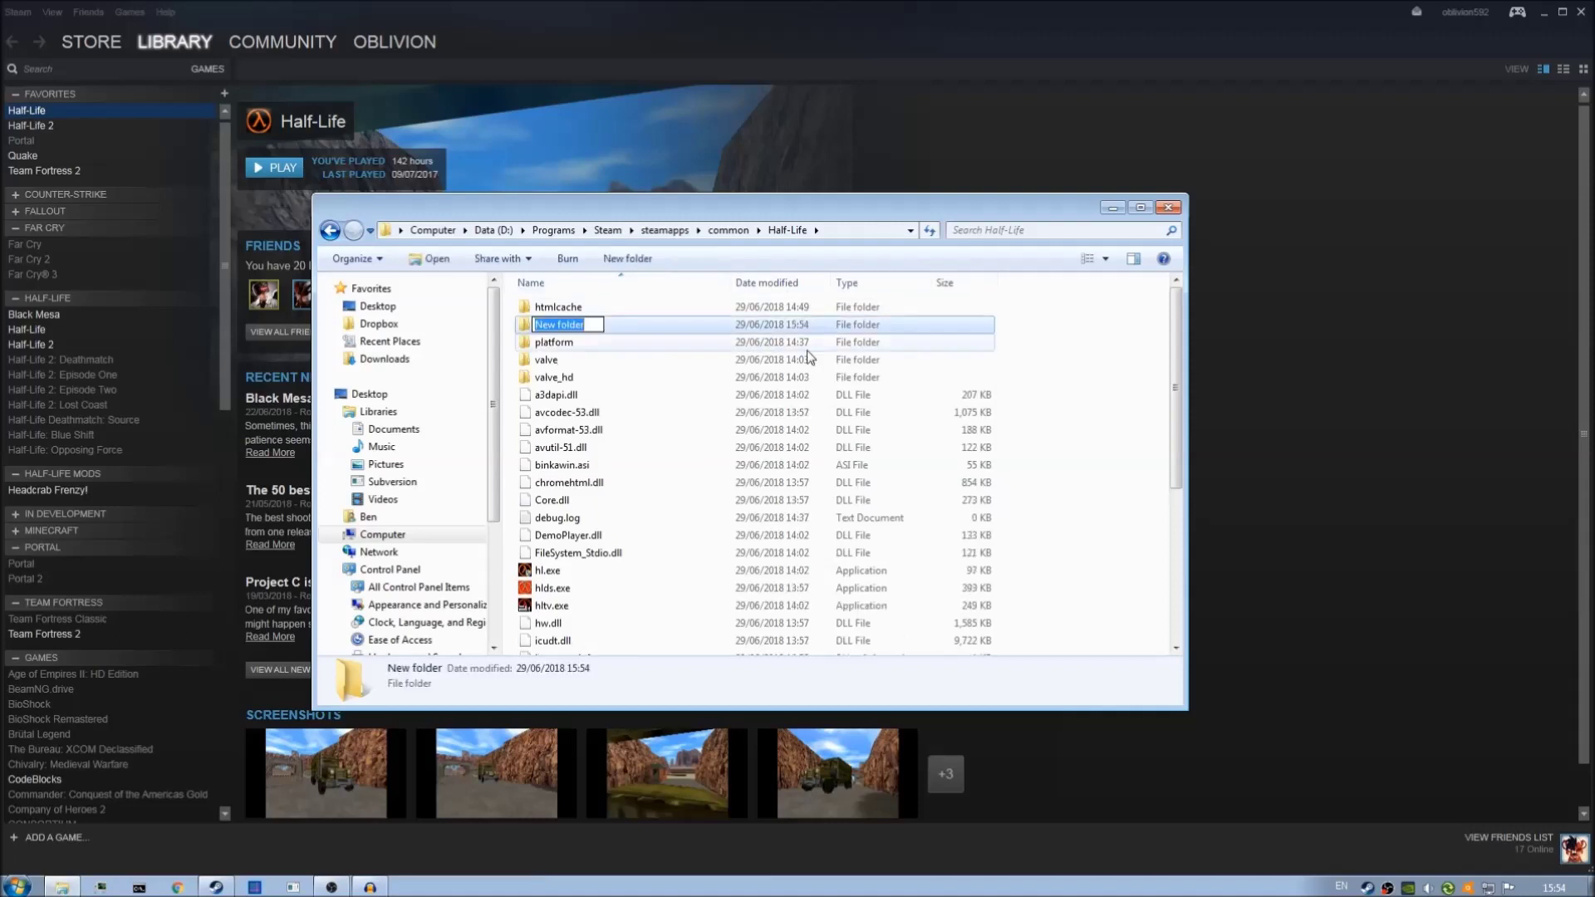
key("BackSpace")
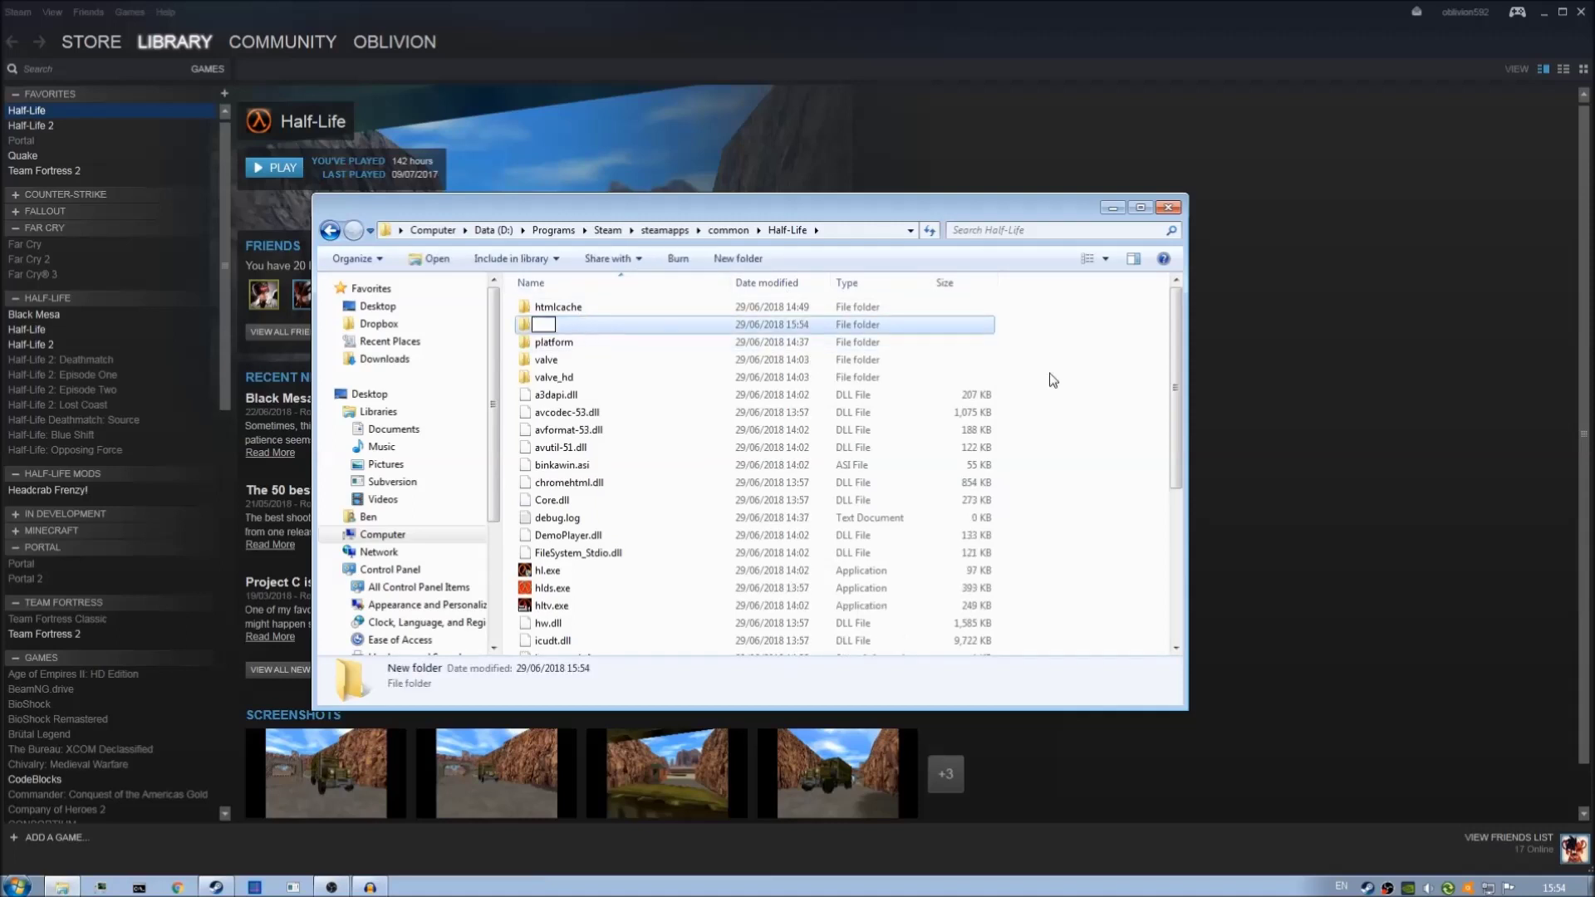
type("example_mod")
key("Return")
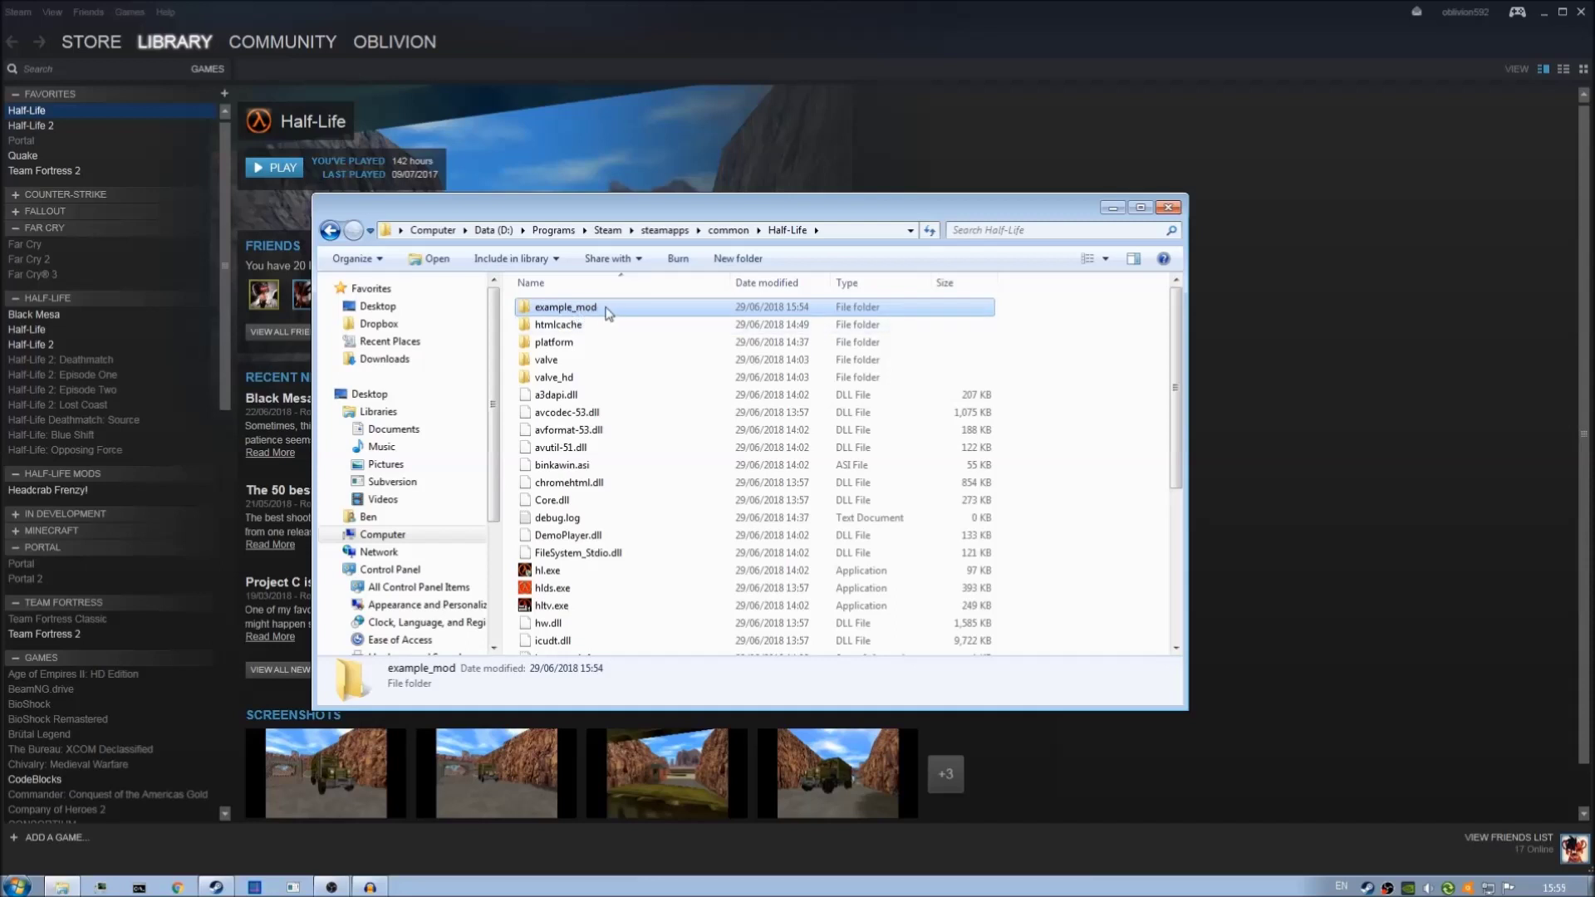
key("F2")
left_click_drag(570, 307, 576, 307)
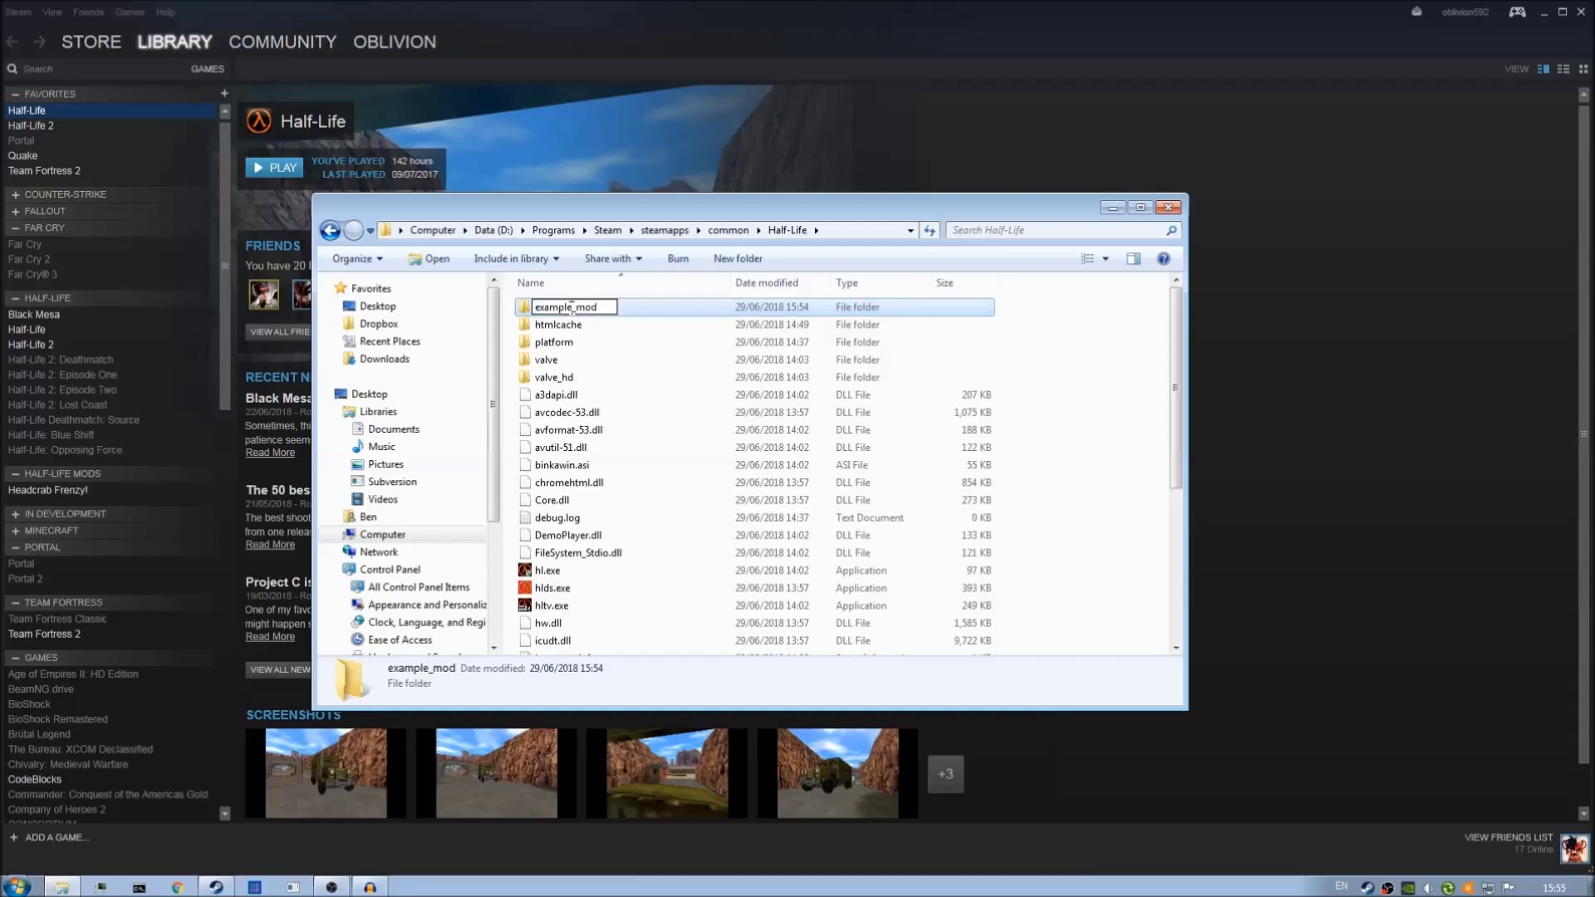
left_click(598, 308)
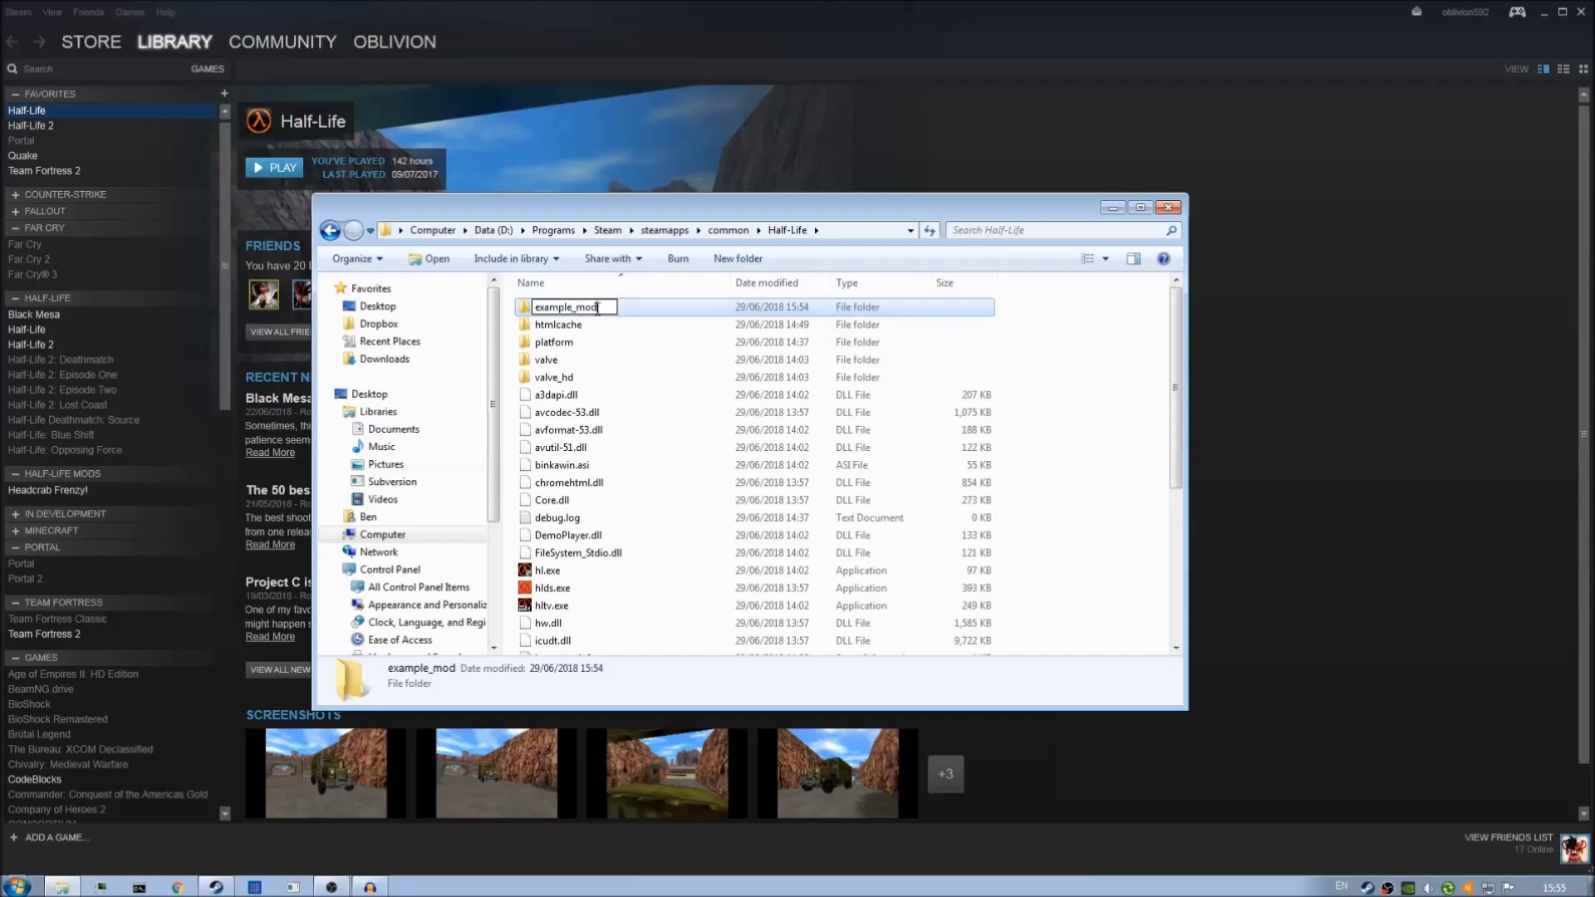
left_click(1059, 333)
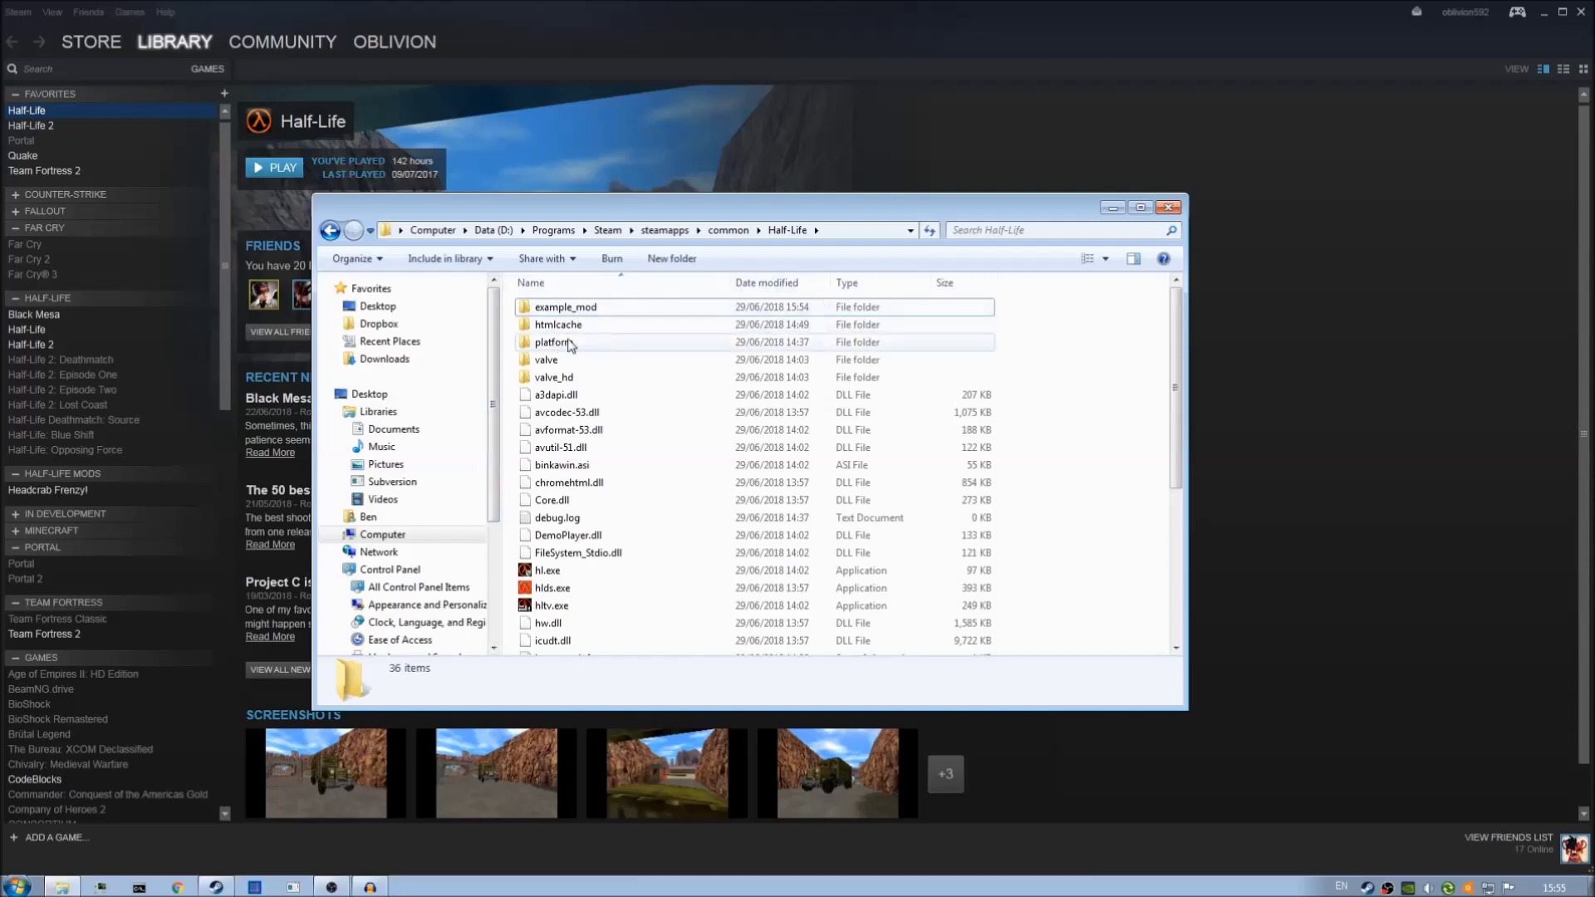
Open a second Explorer window at the copied Half-Life path and place both windows side by side
left_click_drag(741, 214, 533, 209)
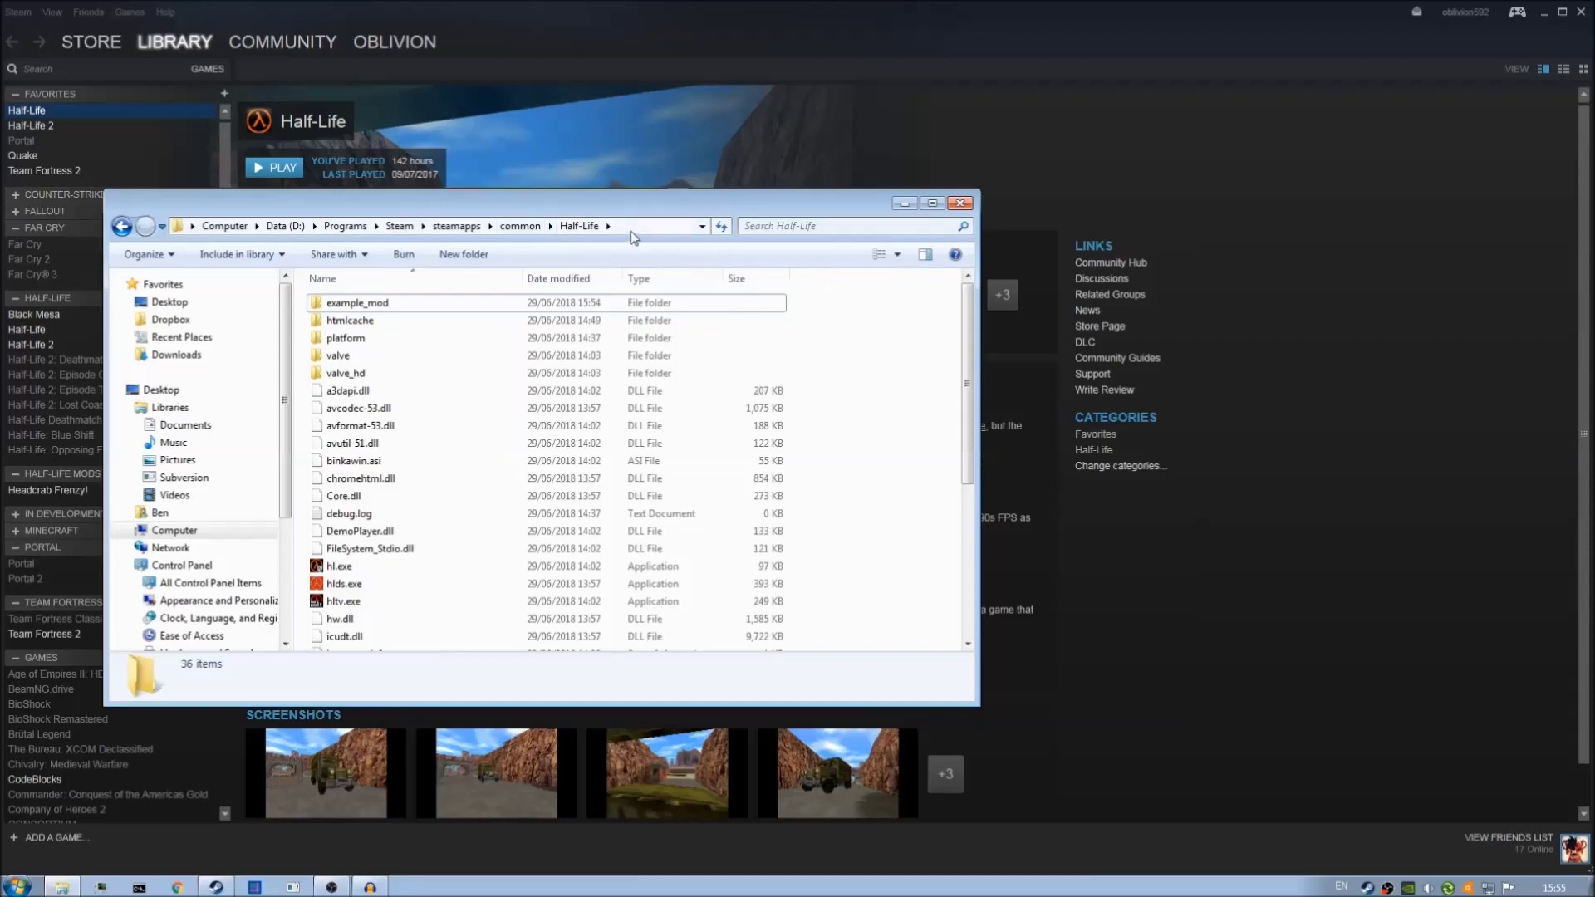
left_click(622, 228)
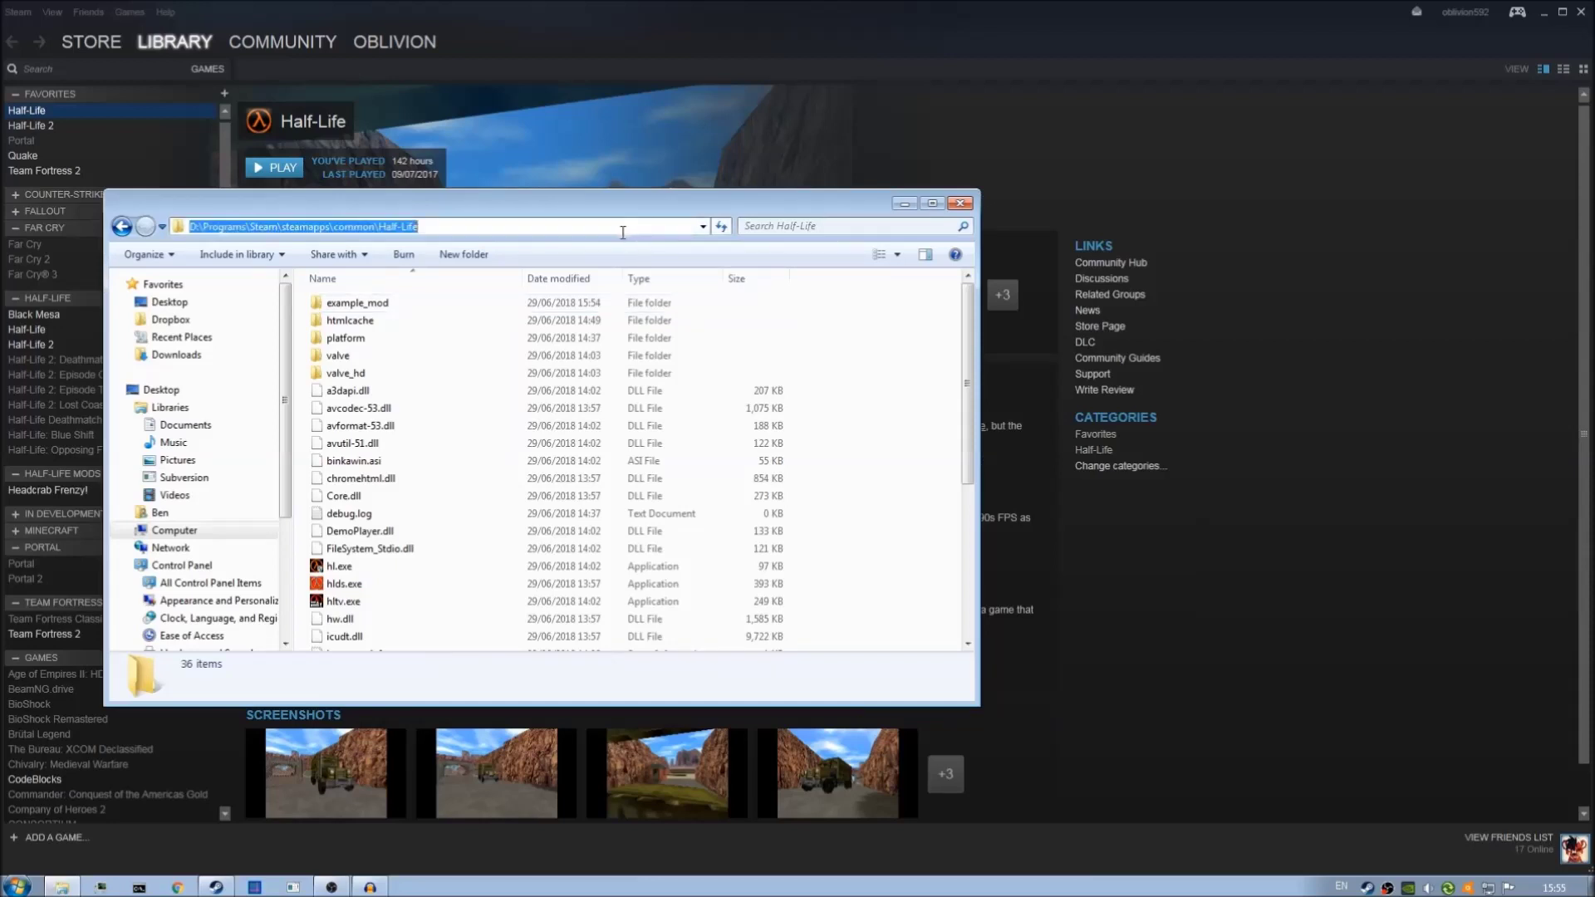
right_click(397, 232)
left_click(440, 283)
left_click(891, 354)
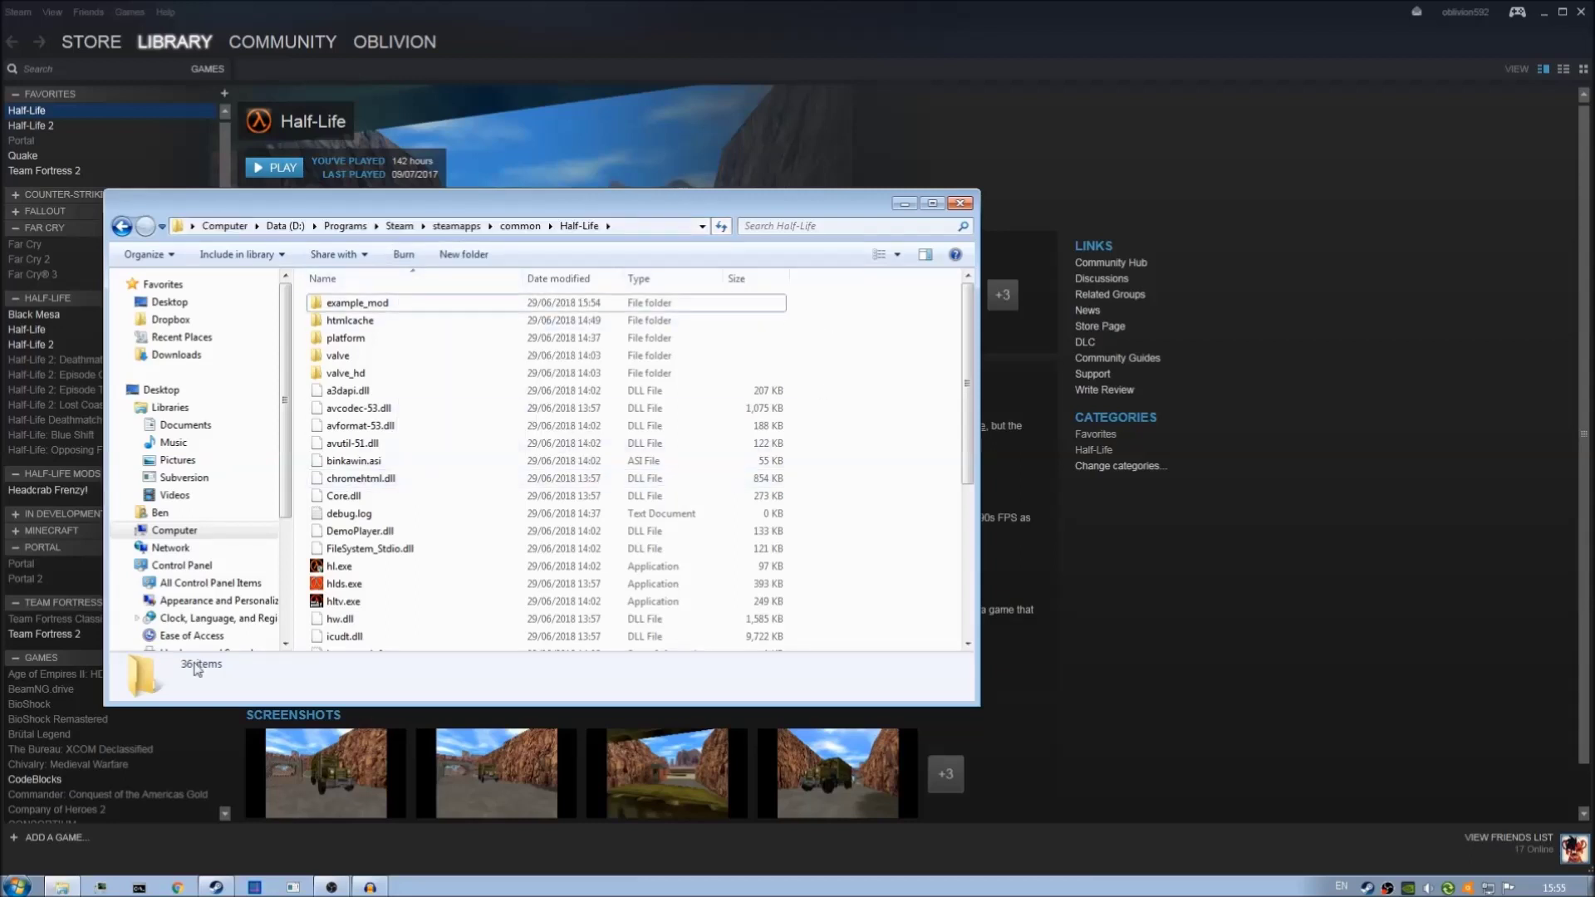
left_click(16, 884)
left_click(264, 546)
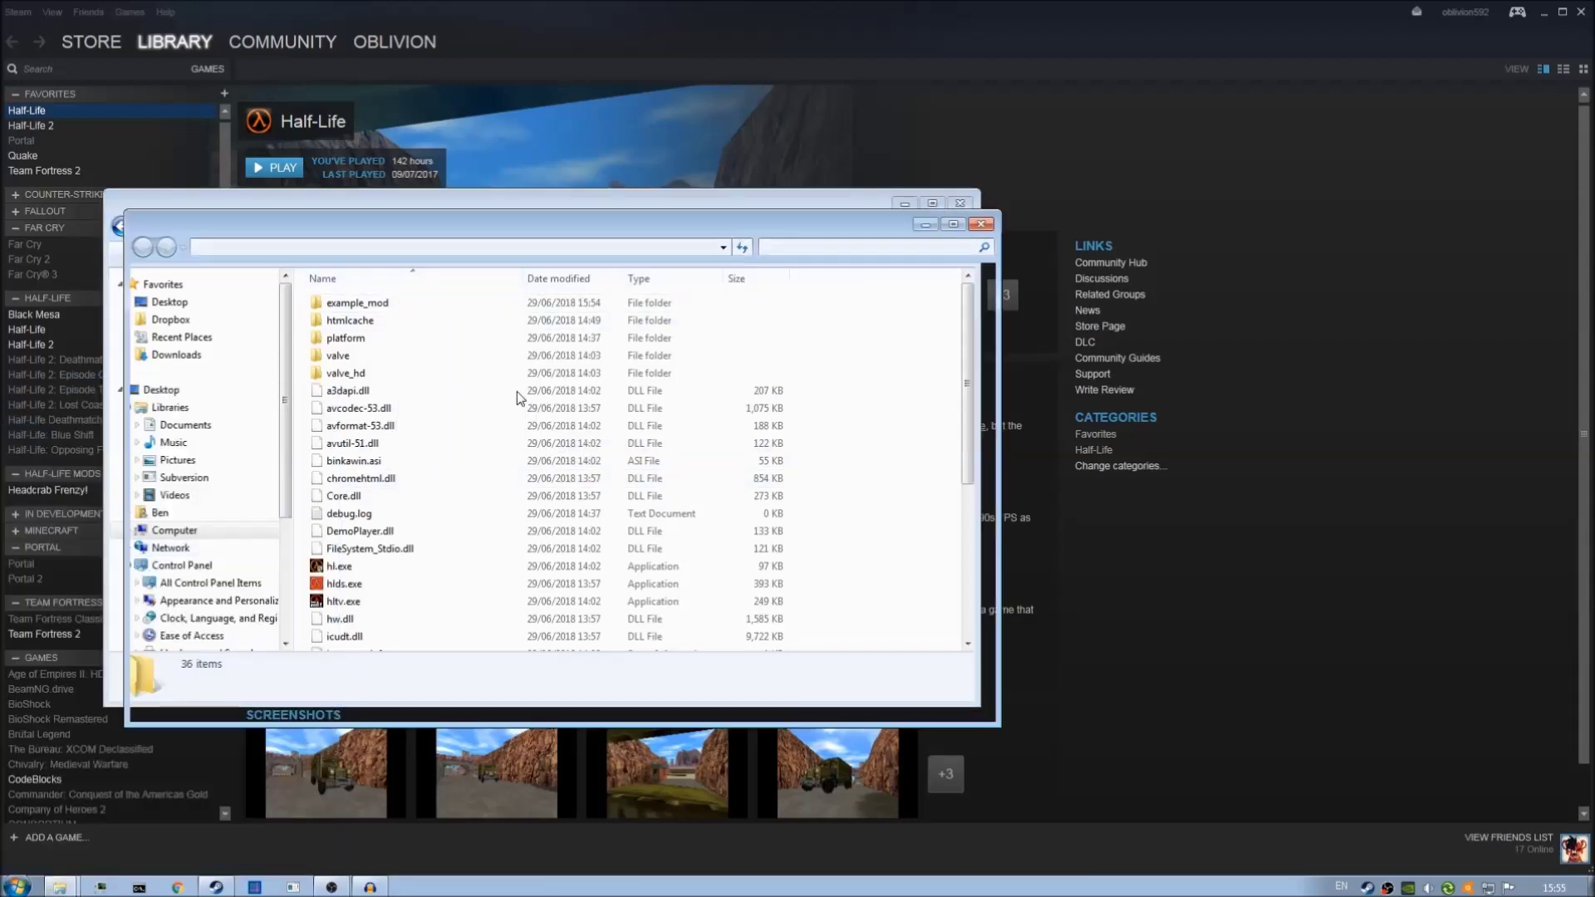
left_click(578, 247)
right_click(583, 246)
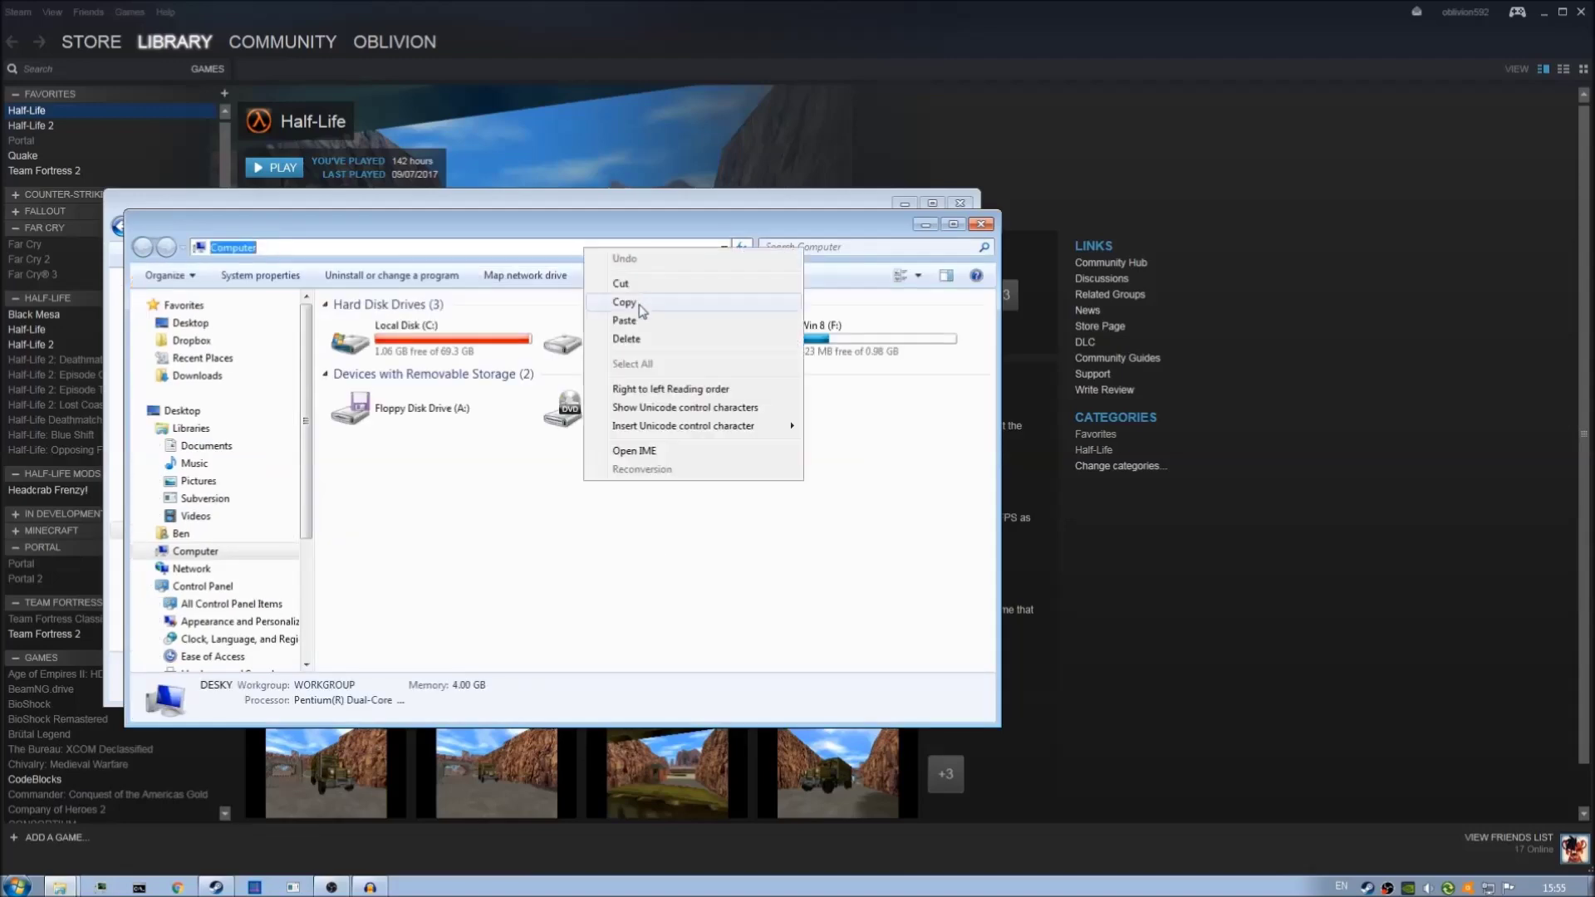
left_click(635, 321)
key("Return")
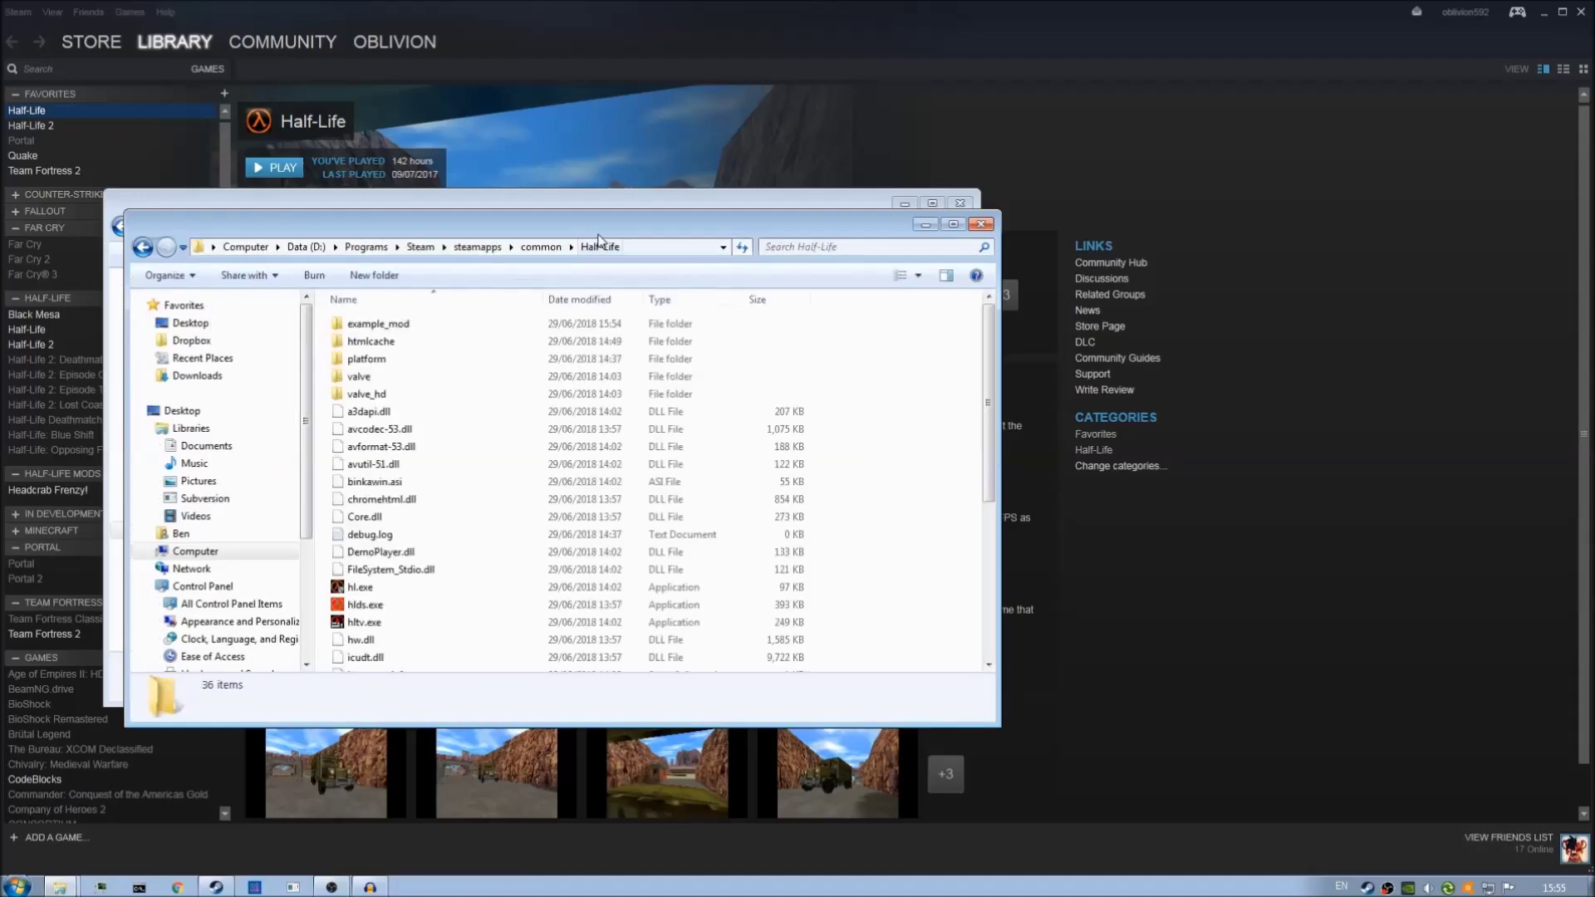
left_click_drag(814, 238, 1356, 261)
left_click_drag(772, 214, 696, 217)
left_click(1109, 259)
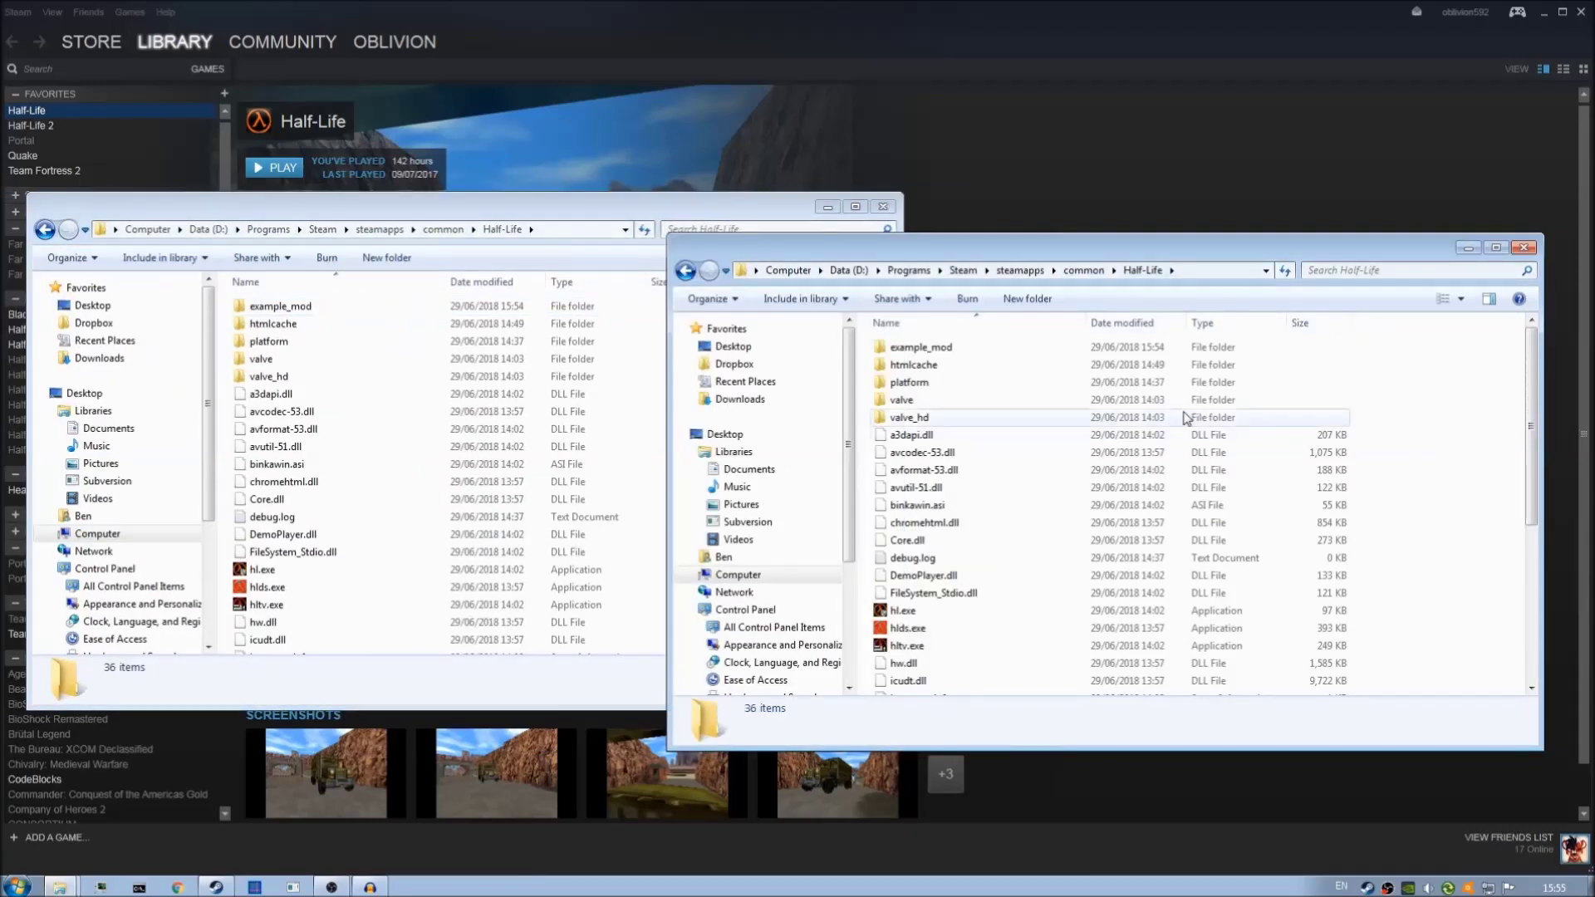
Copy cl_dlls and dlls from the valve folder and paste them into example_mod
double_click(1054, 400)
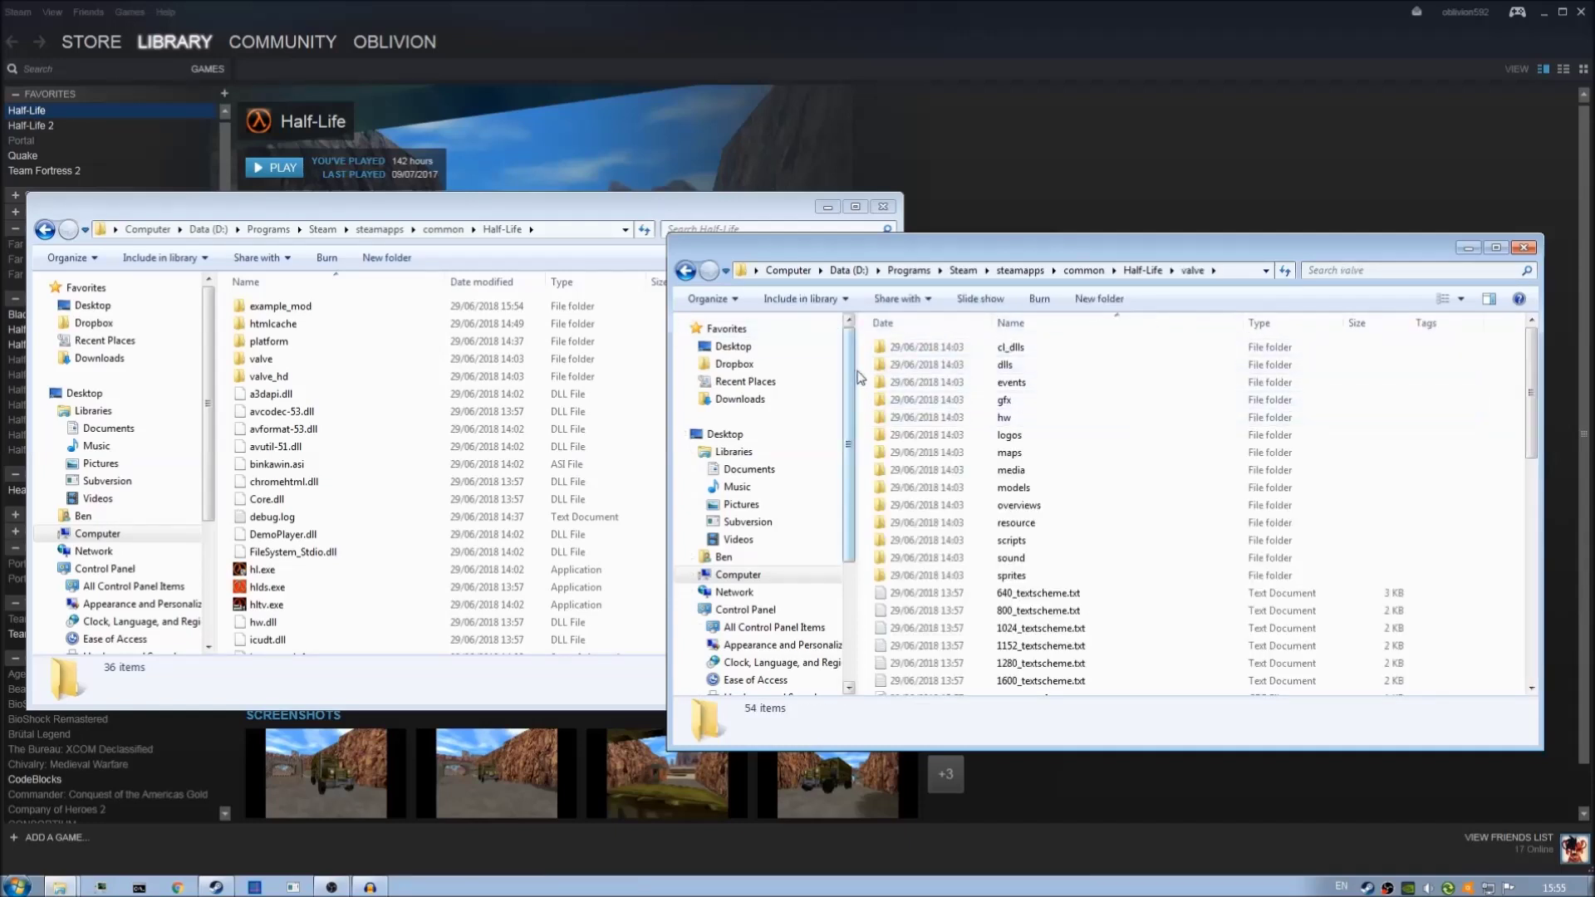
left_click_drag(868, 374, 947, 347)
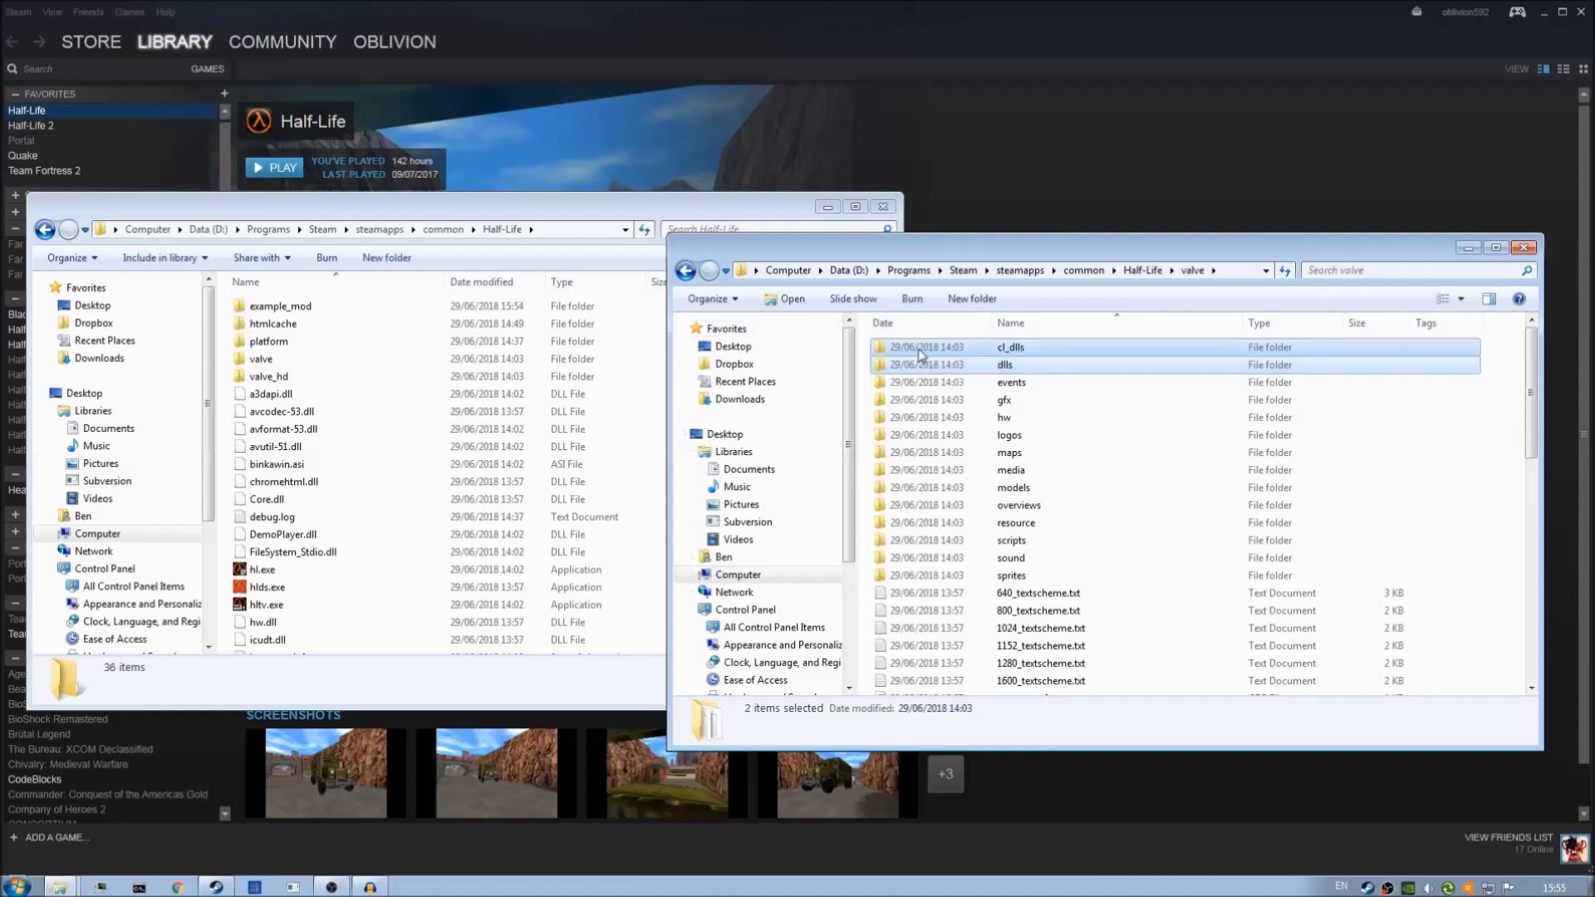
right_click(961, 347)
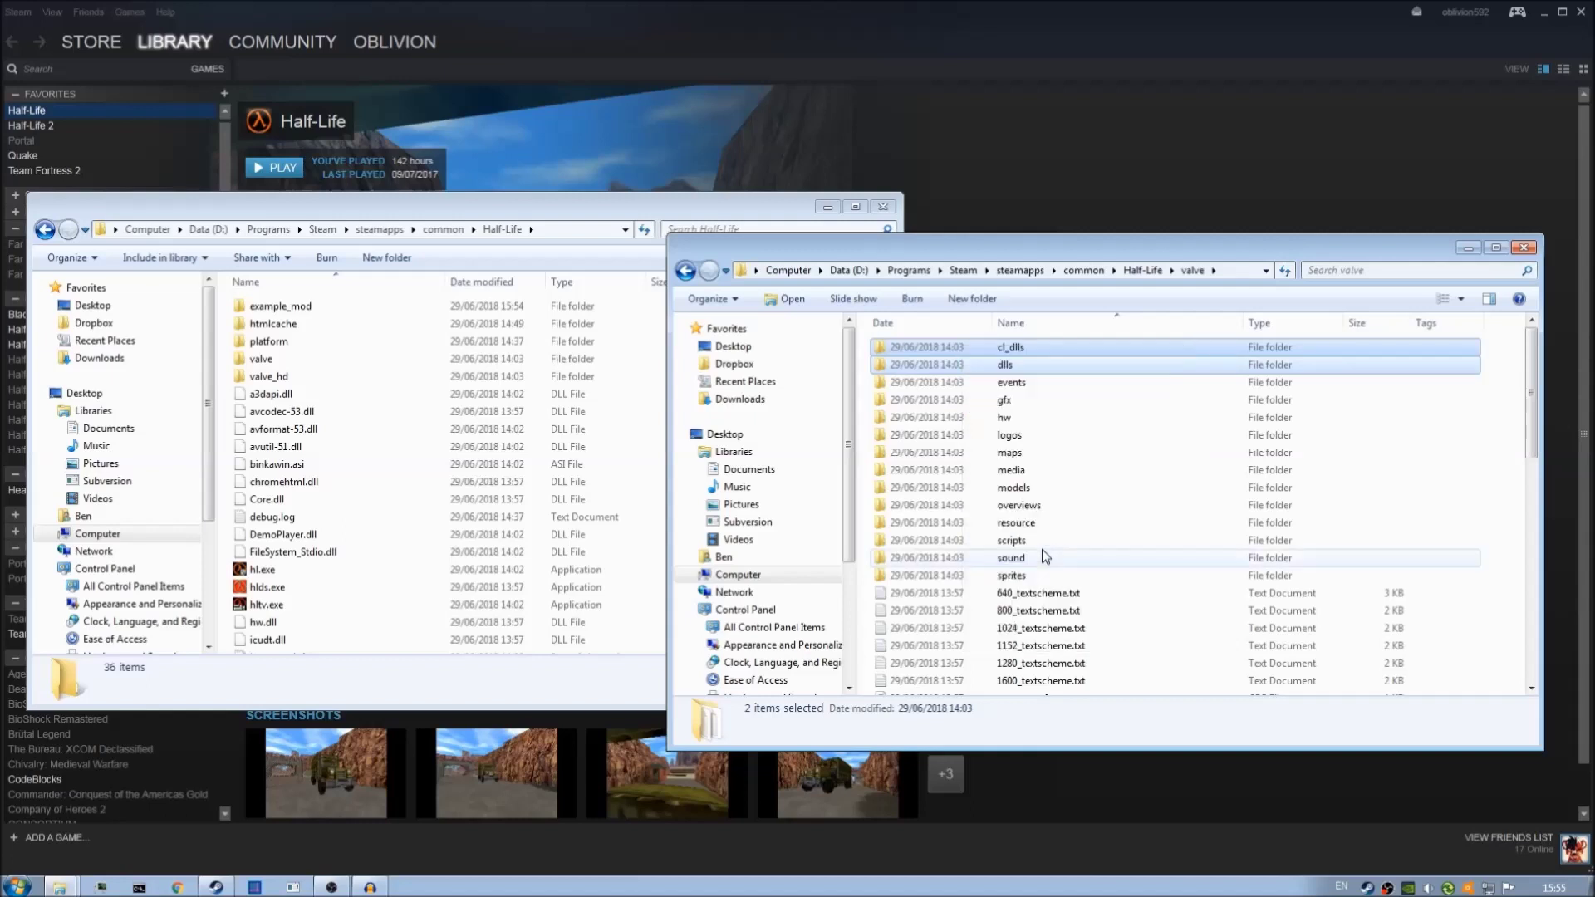
left_click(337, 309)
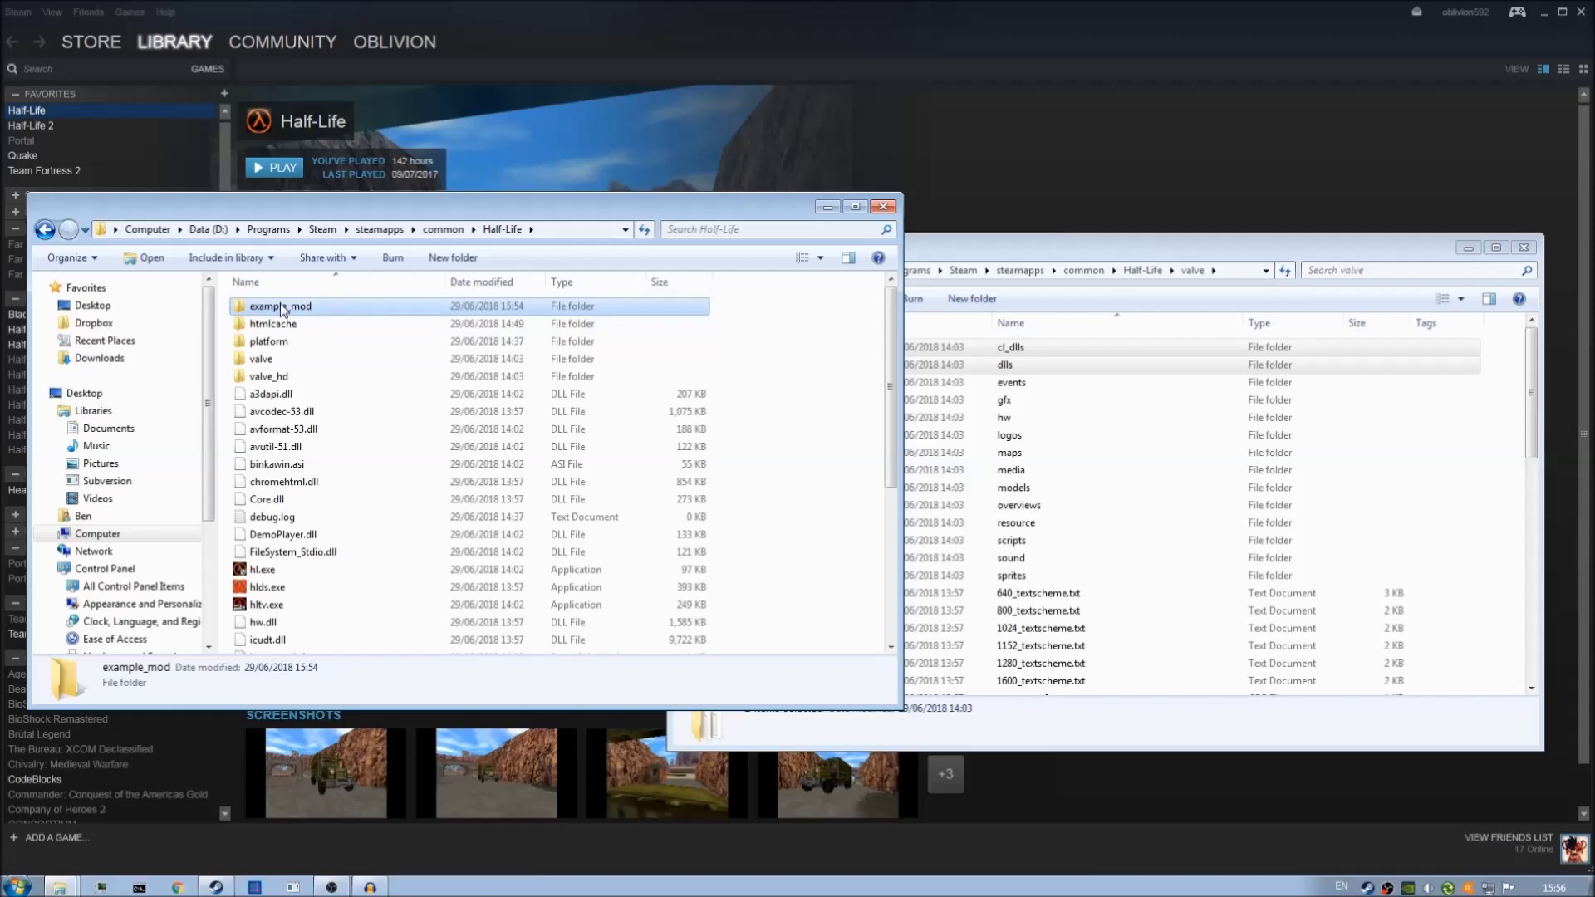
double_click(323, 315)
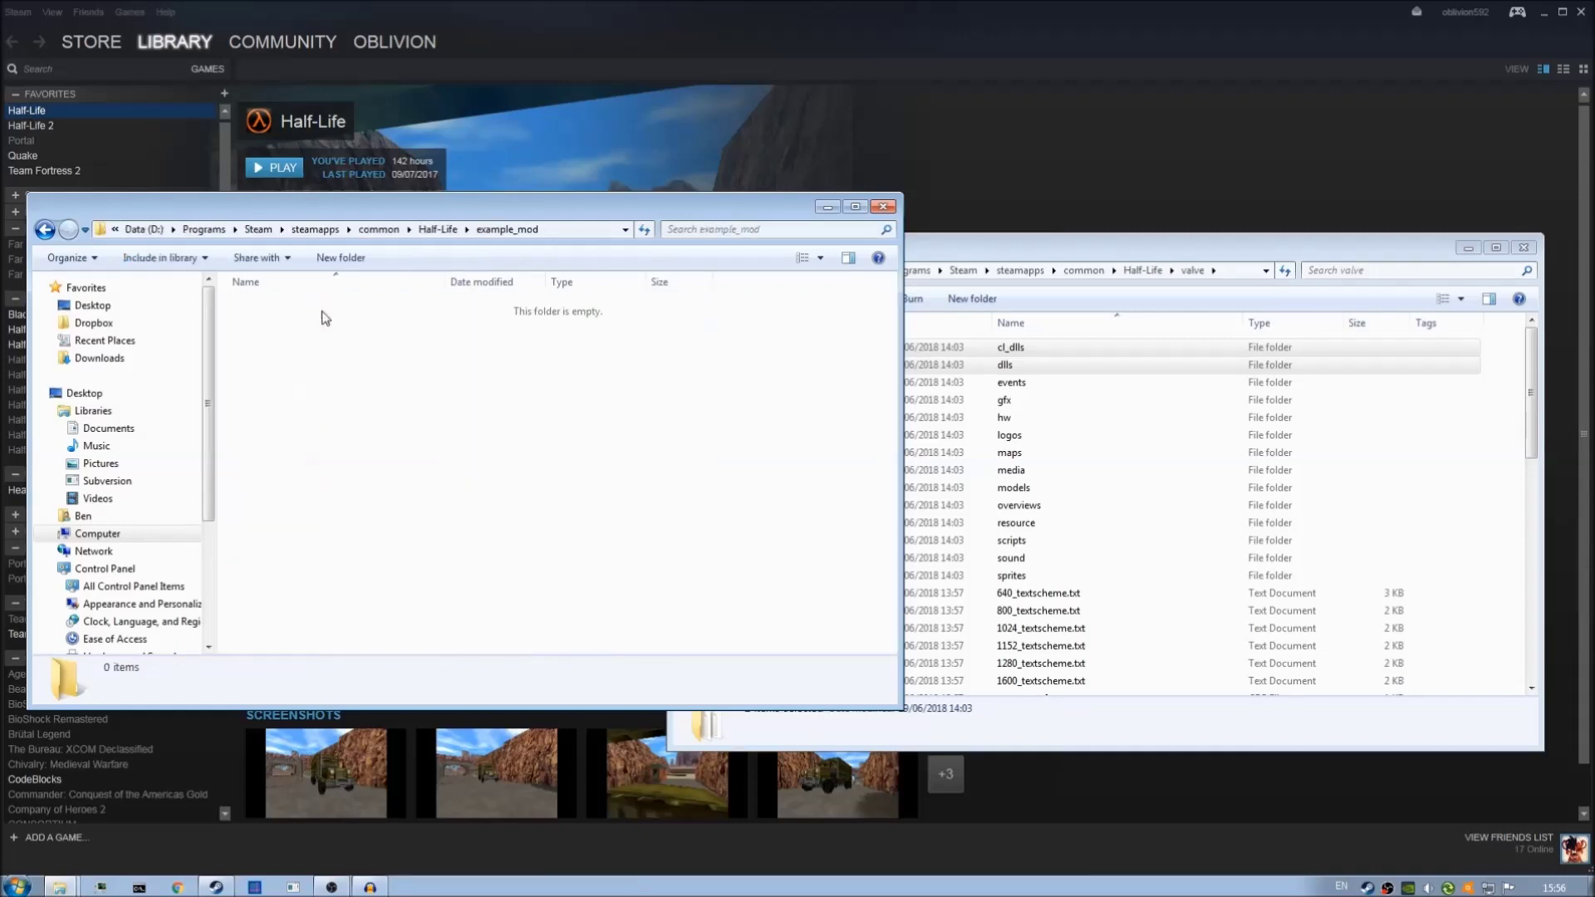
right_click(414, 347)
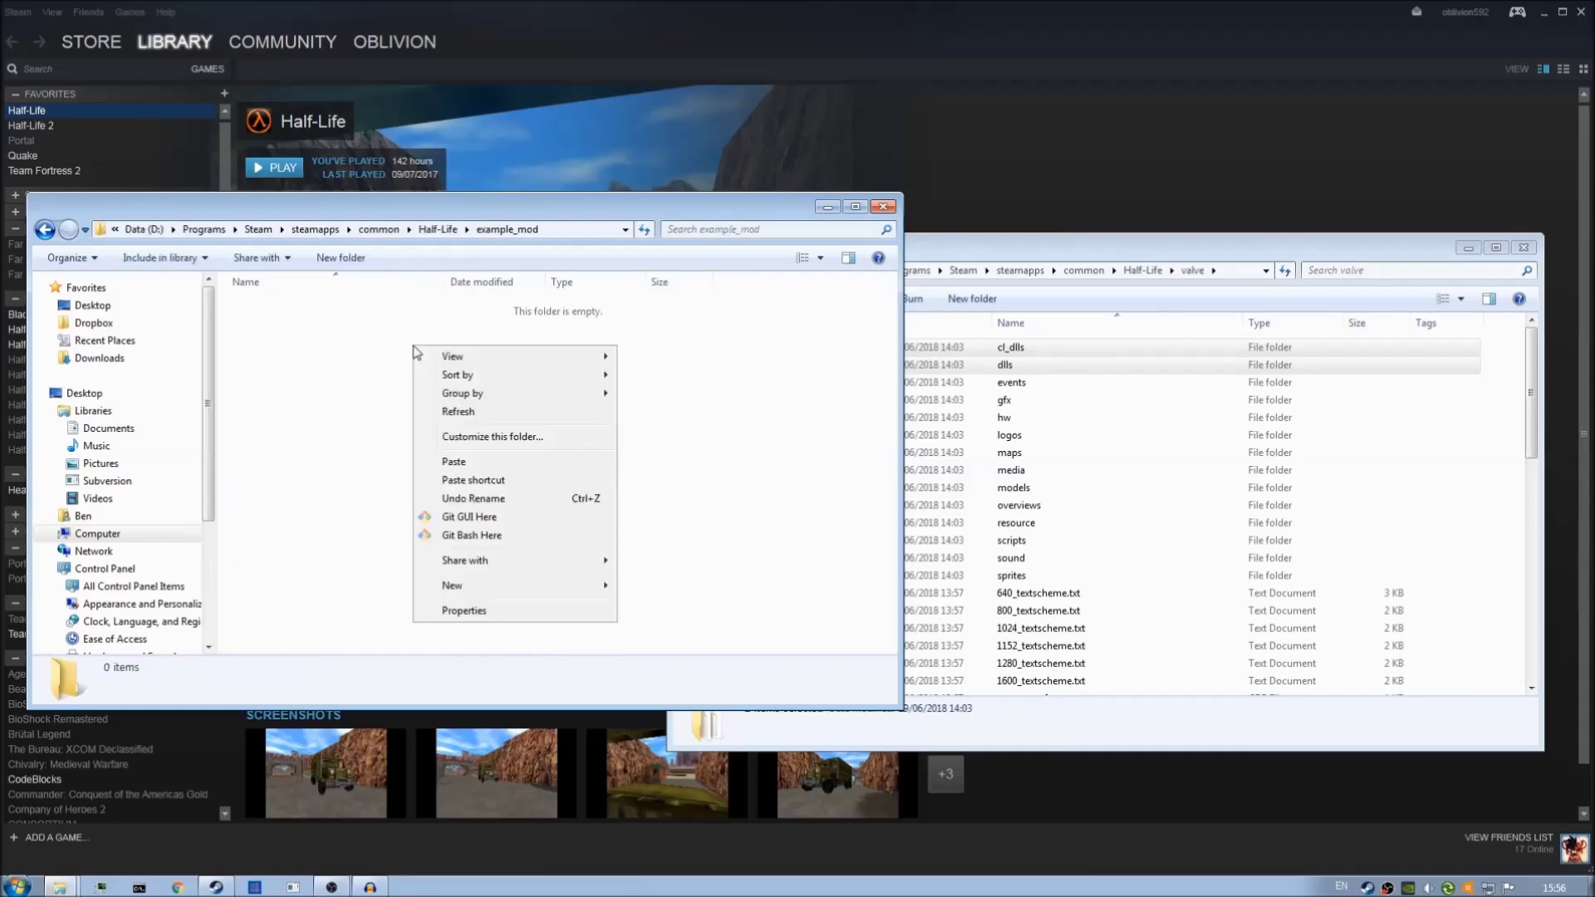
left_click(489, 464)
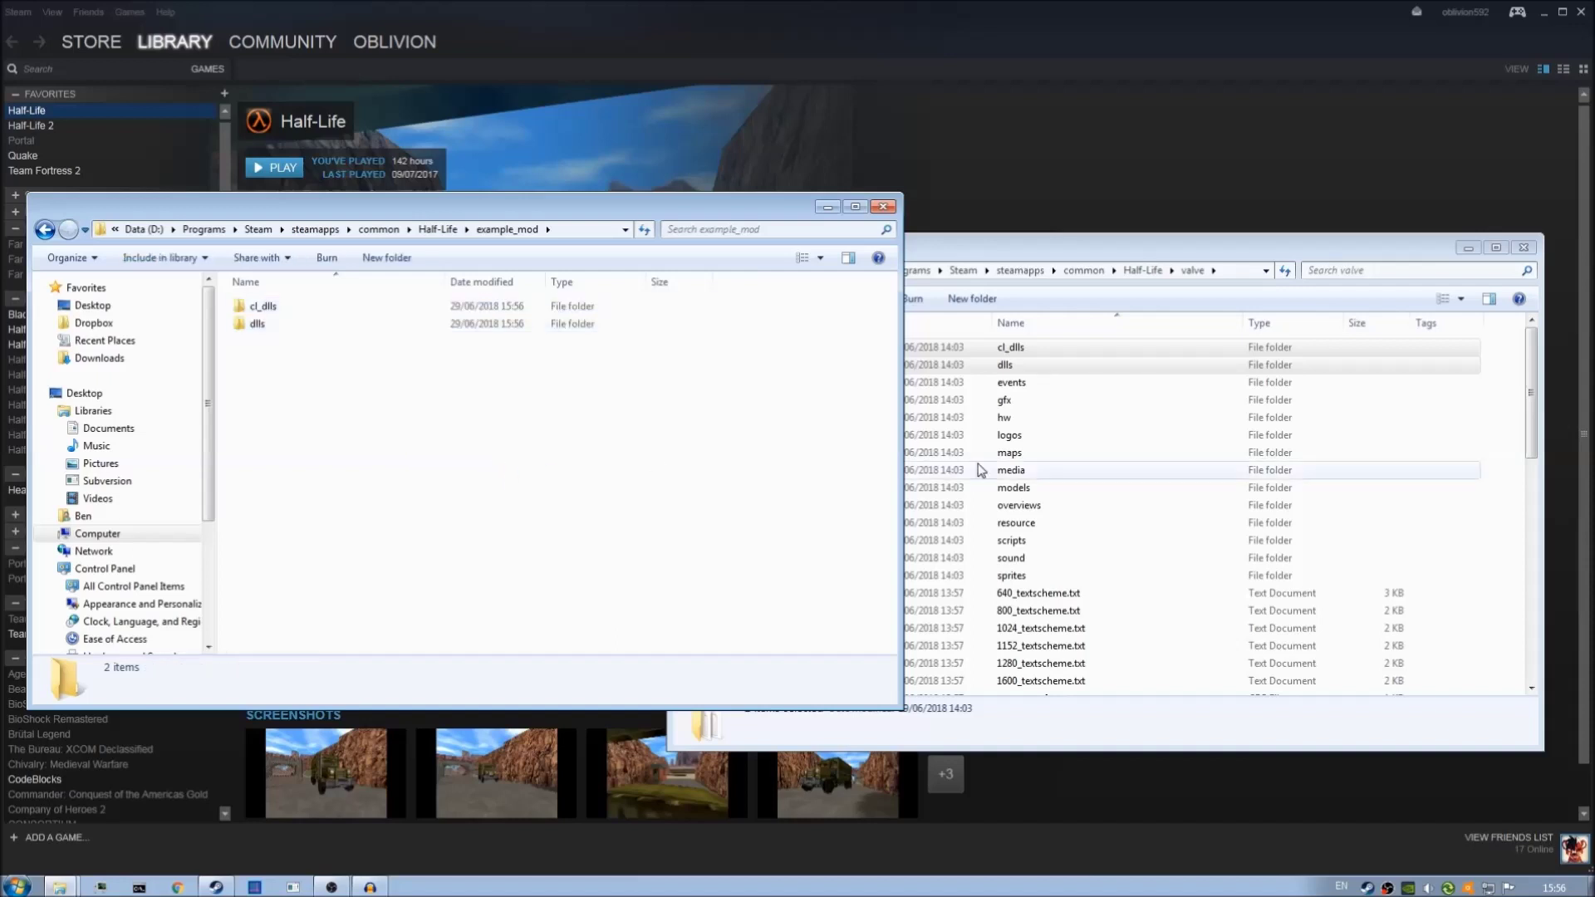
Close the valve window and move the example_mod window toward the screen centre
left_click(1341, 429)
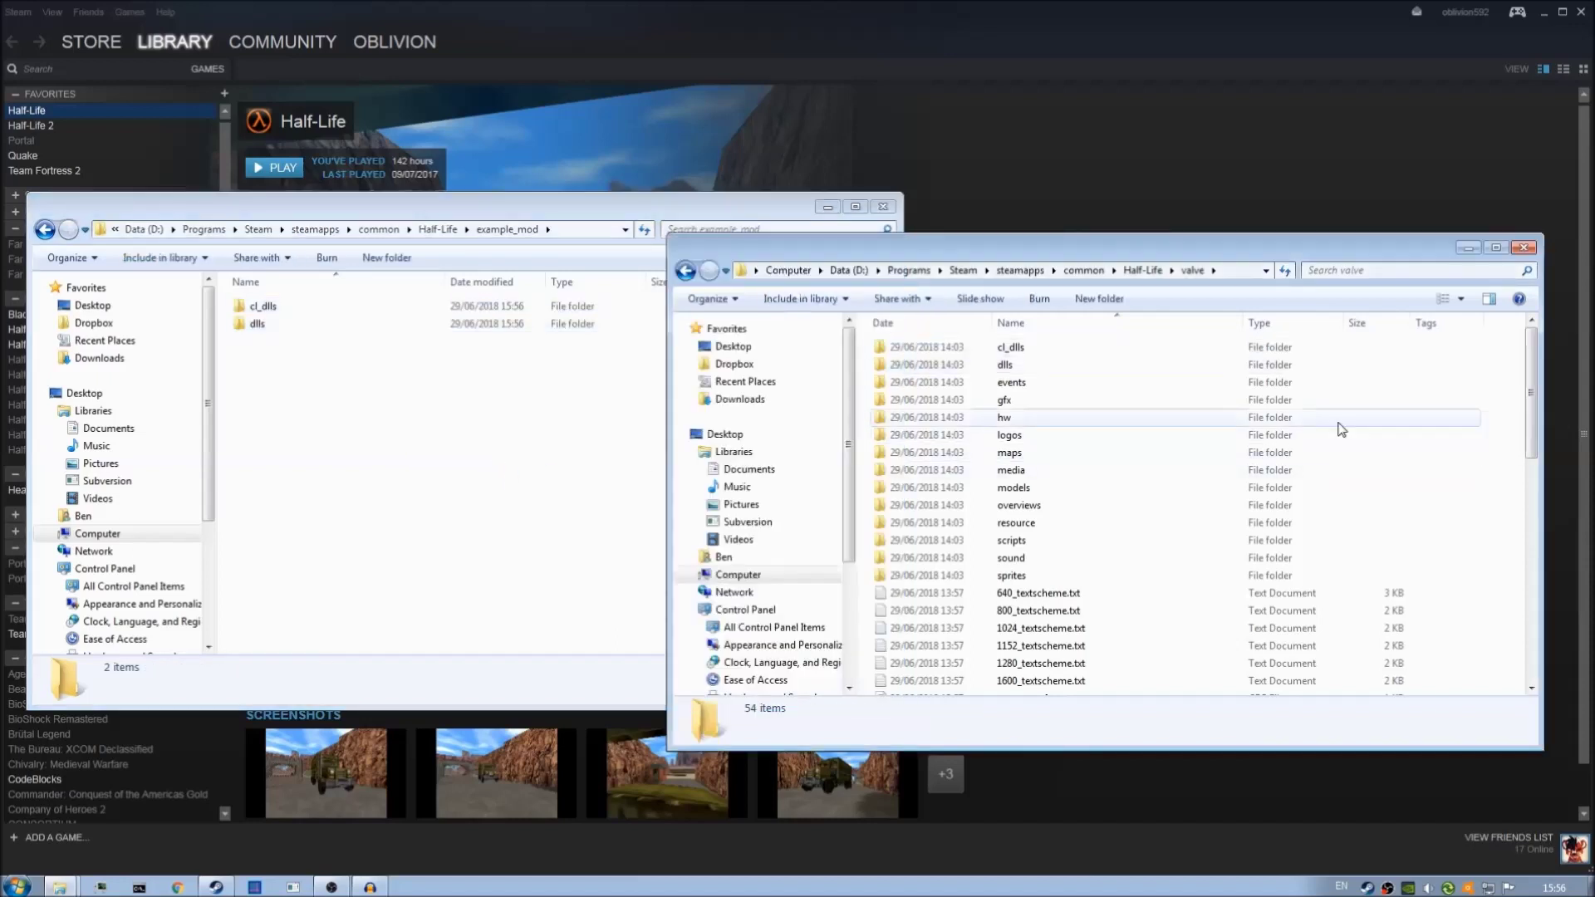
left_click(1523, 249)
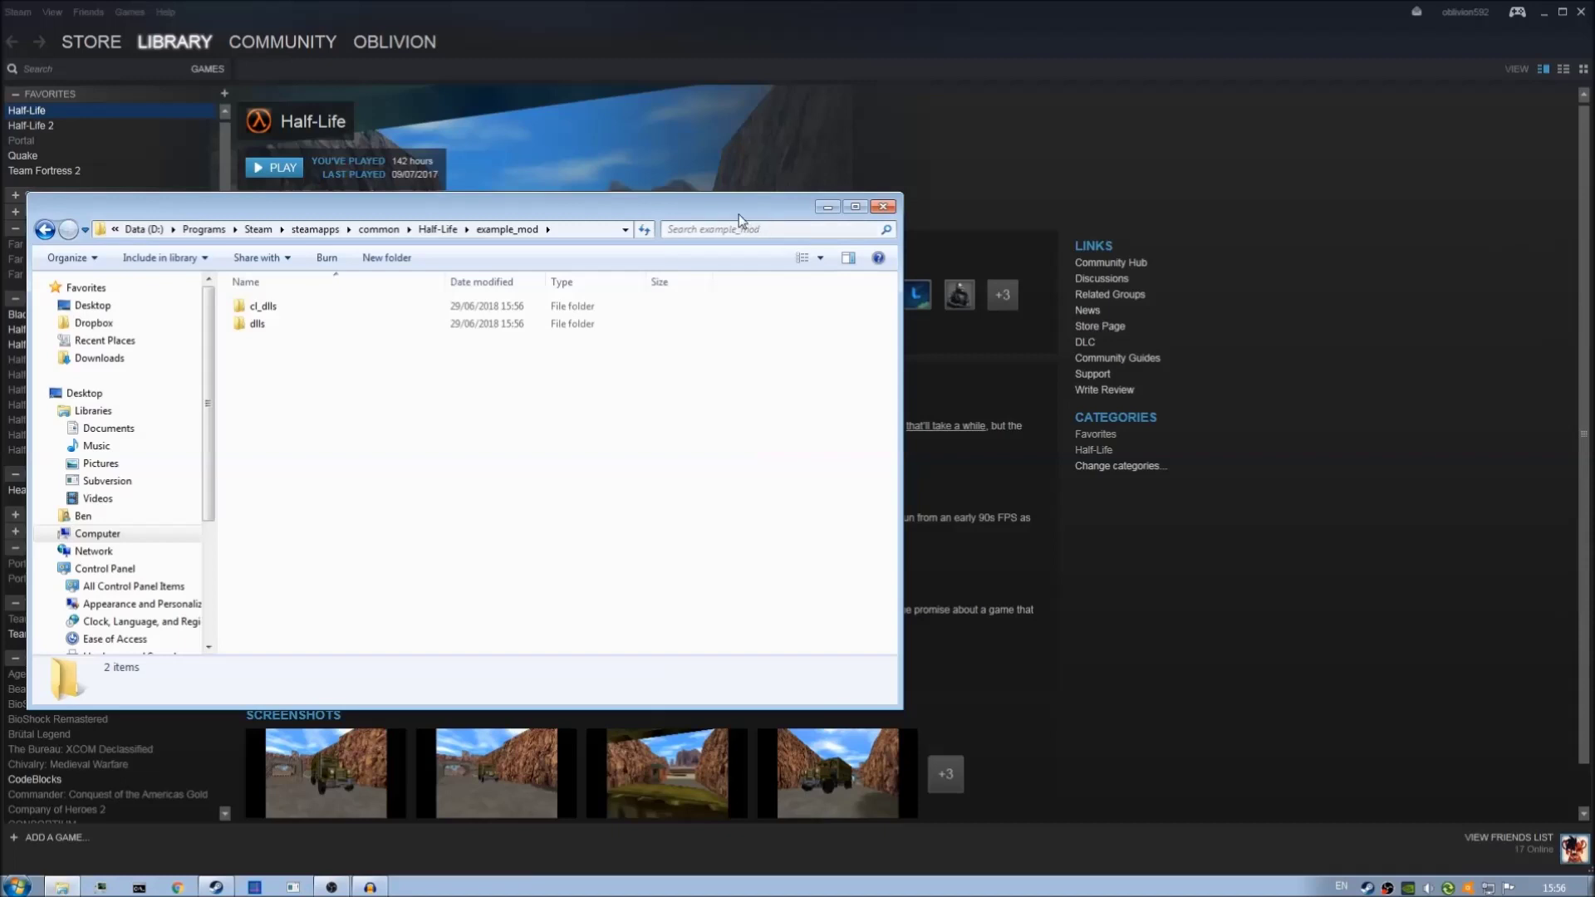
left_click_drag(739, 214, 1078, 227)
left_click_drag(805, 420, 759, 406)
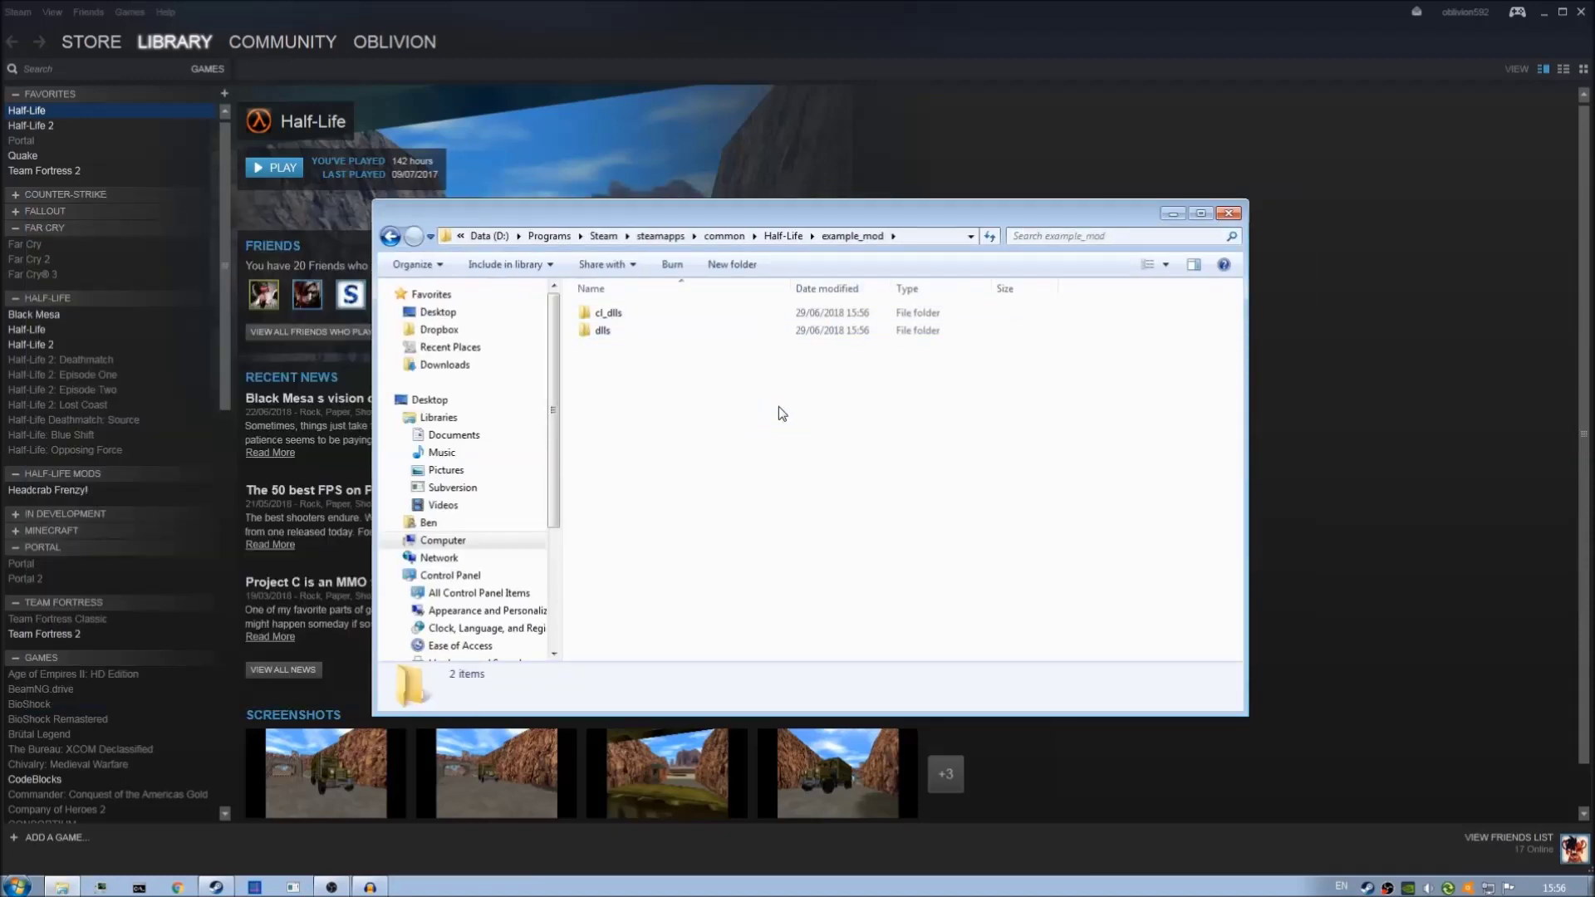
left_click_drag(818, 364, 833, 407)
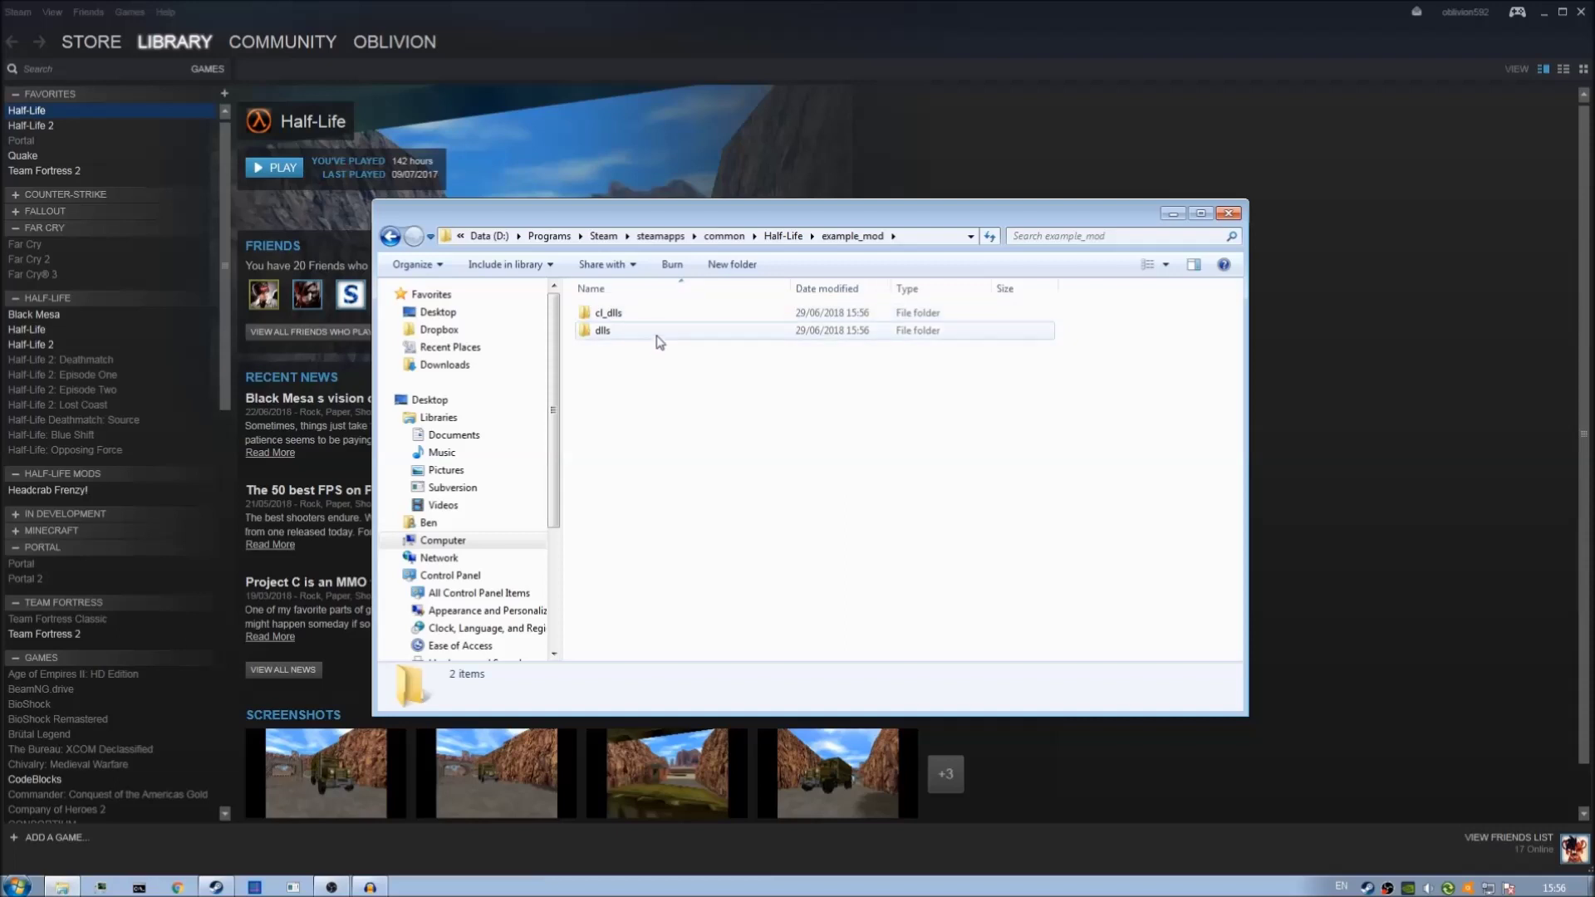
right_click(626, 362)
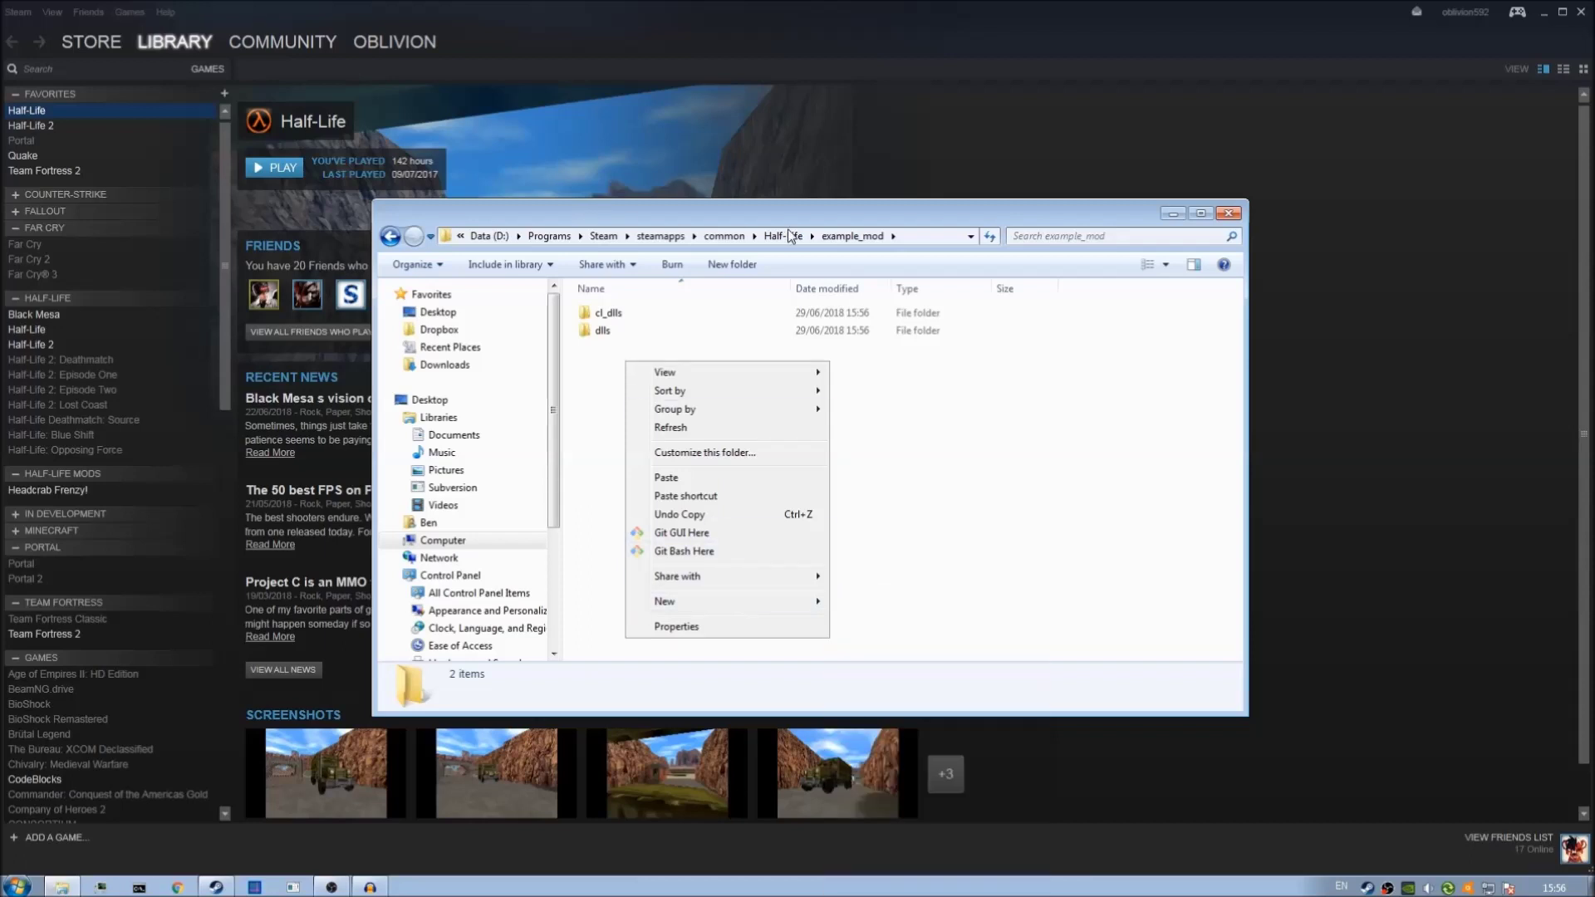
Create a new text file renamed to liblist.gam and open it in Notepad++
mouse_move(723, 604)
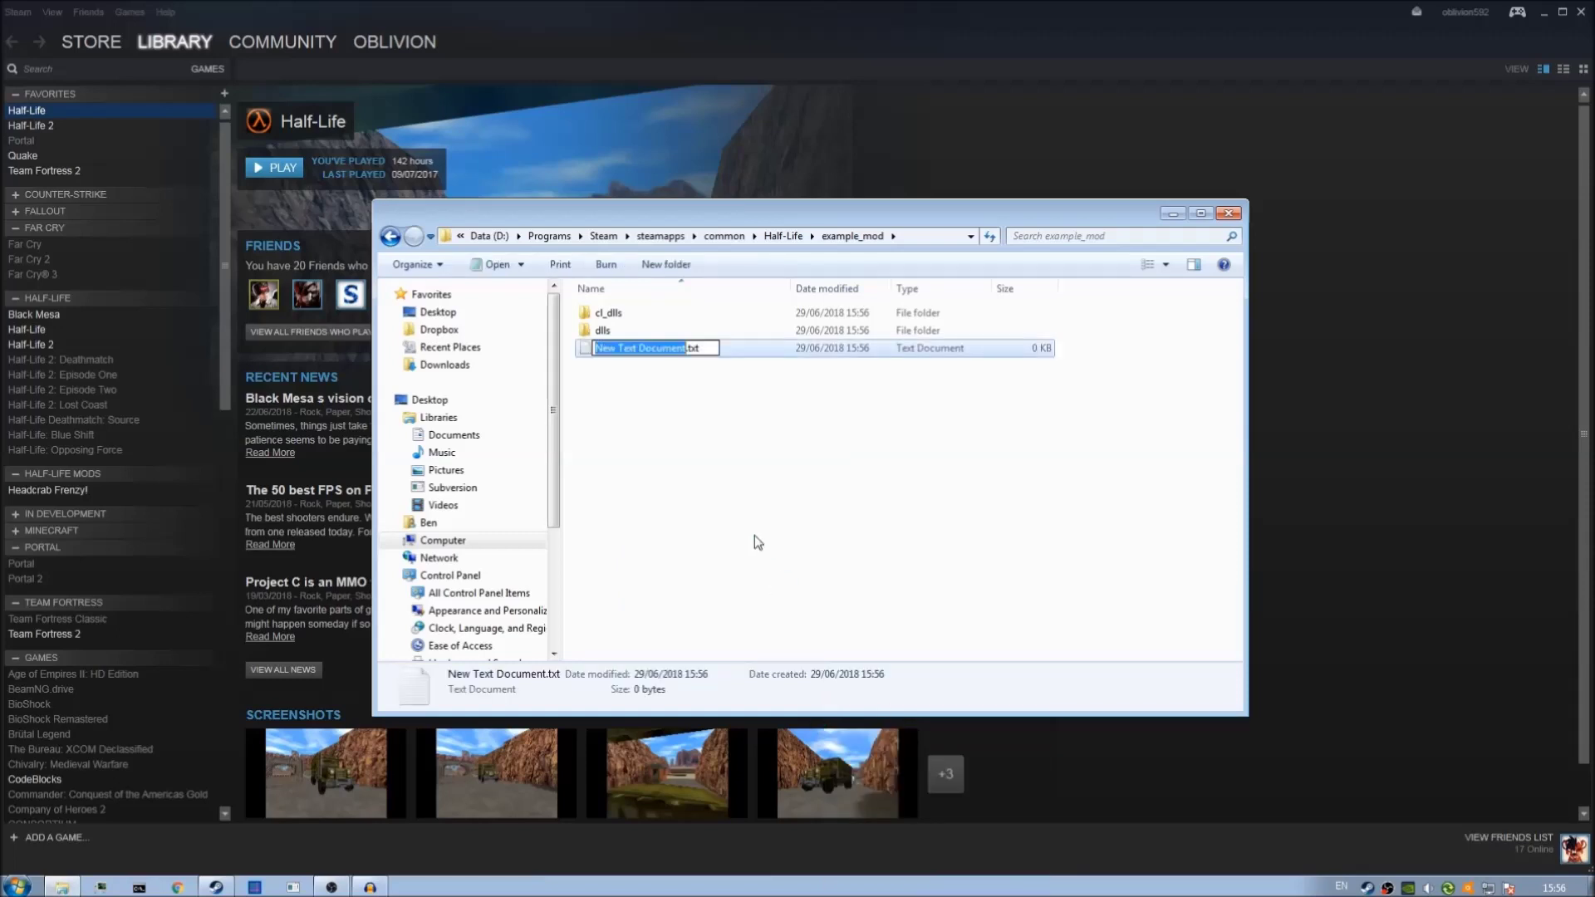
key("BackSpace")
type("liblist")
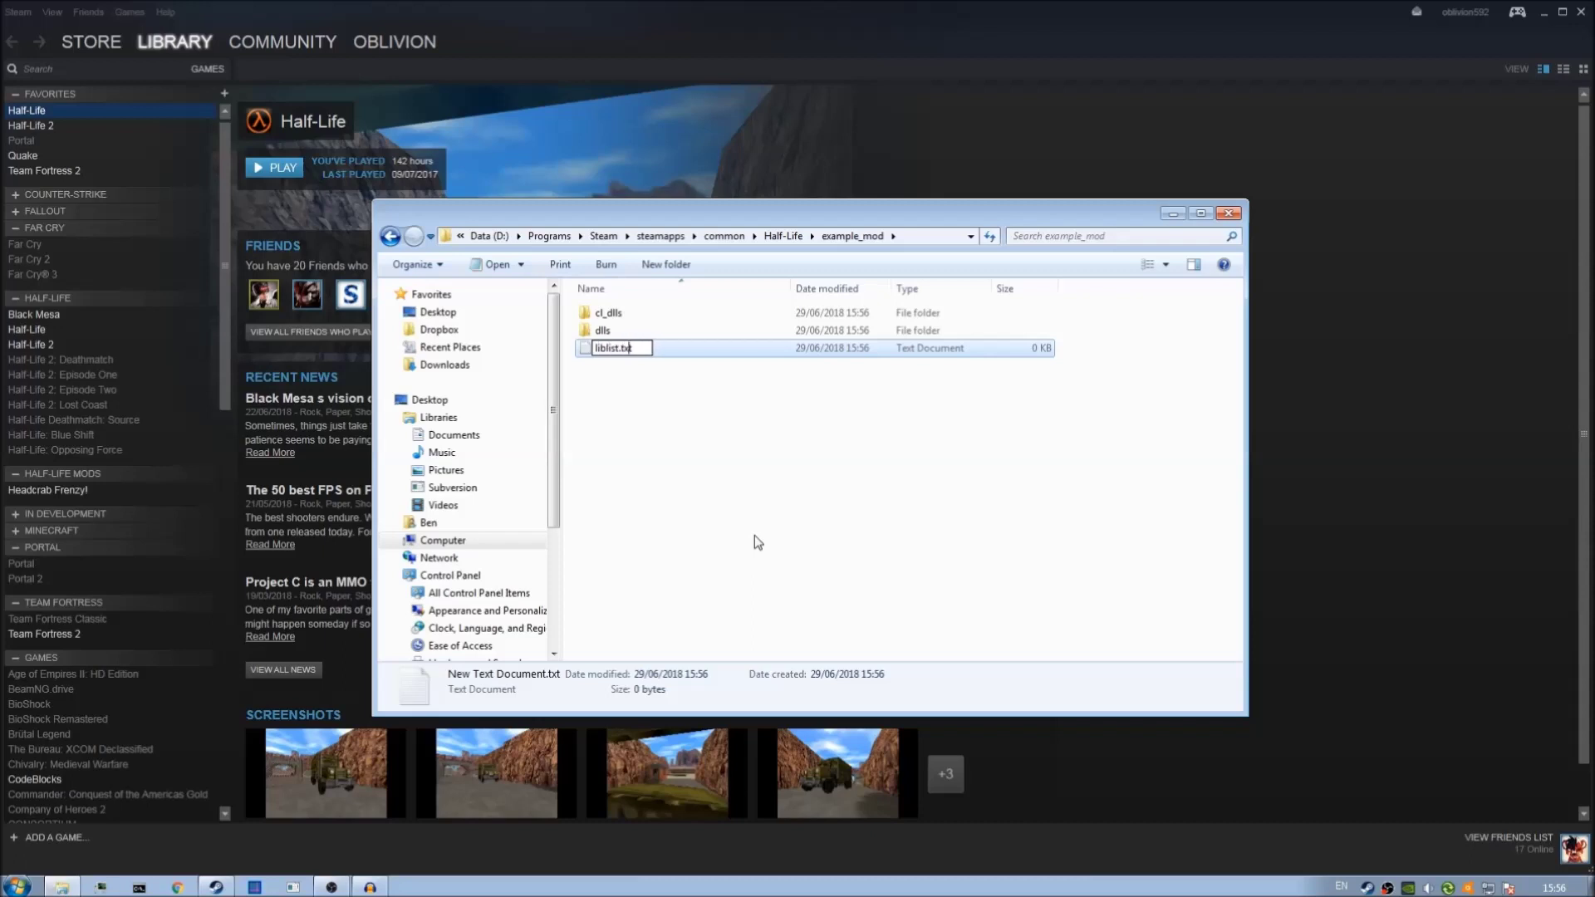
key("Delete")
key("Delete")
key("Delete")
type("gam")
key("Return")
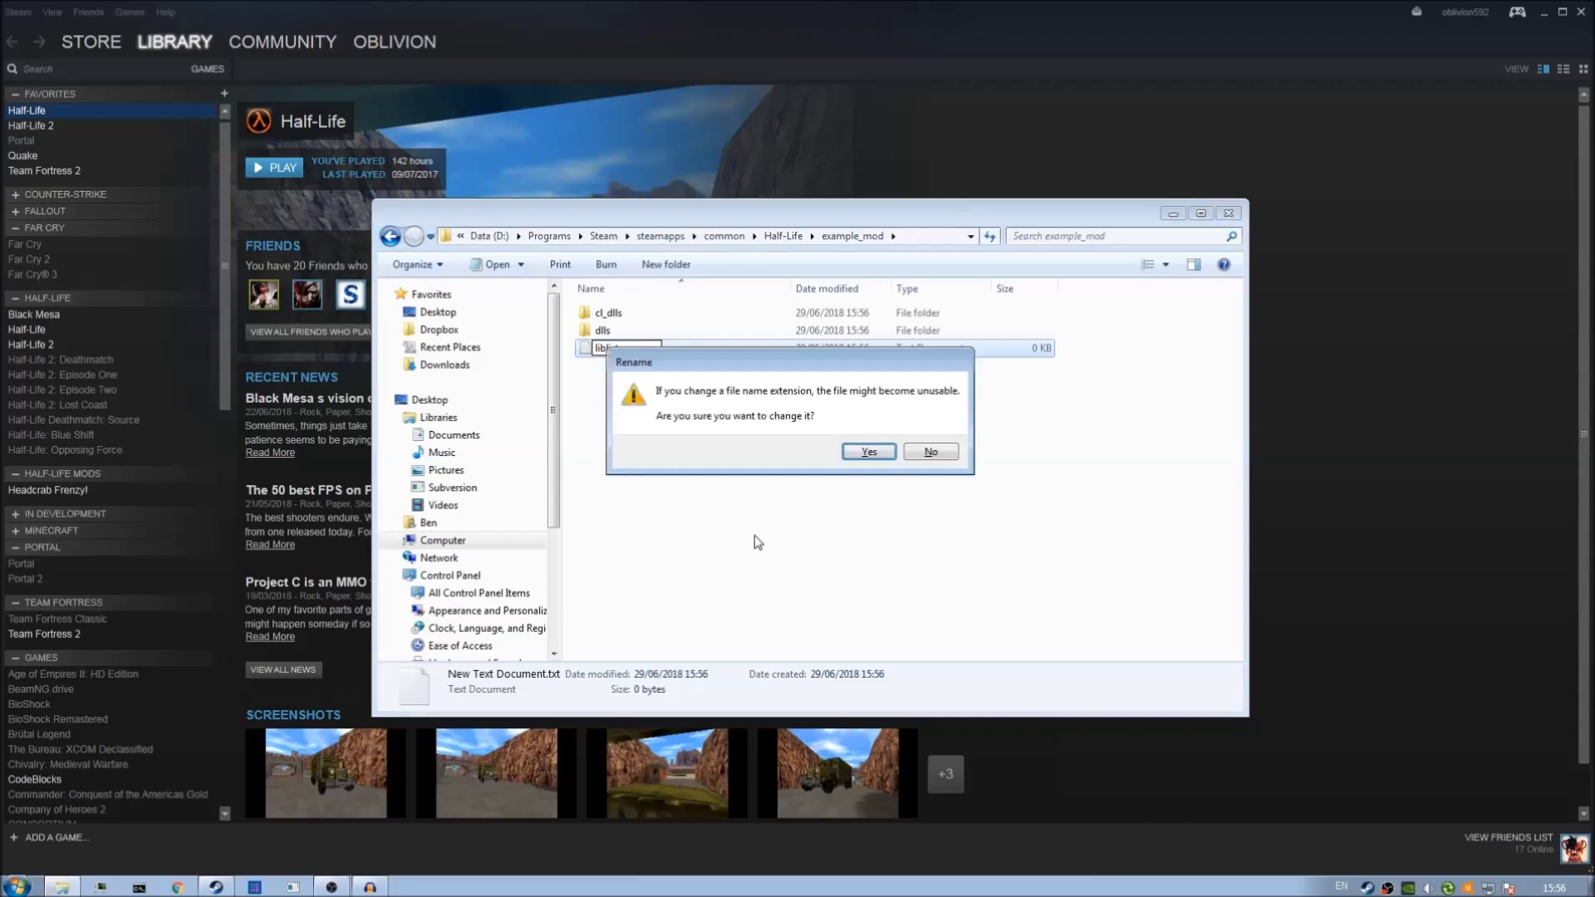
left_click(868, 451)
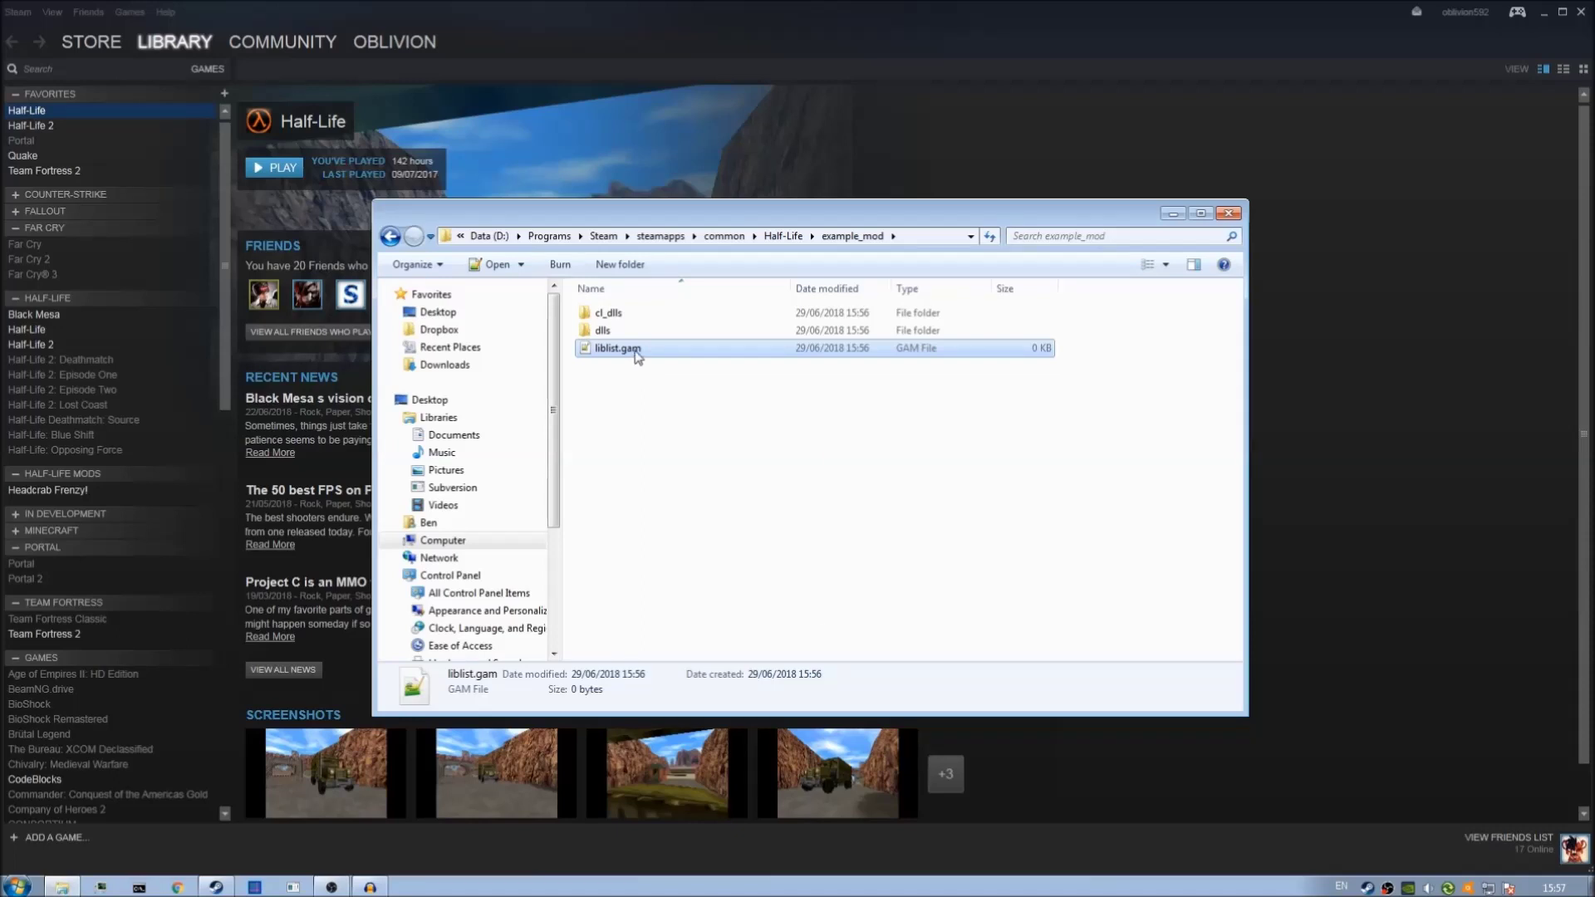
right_click(637, 358)
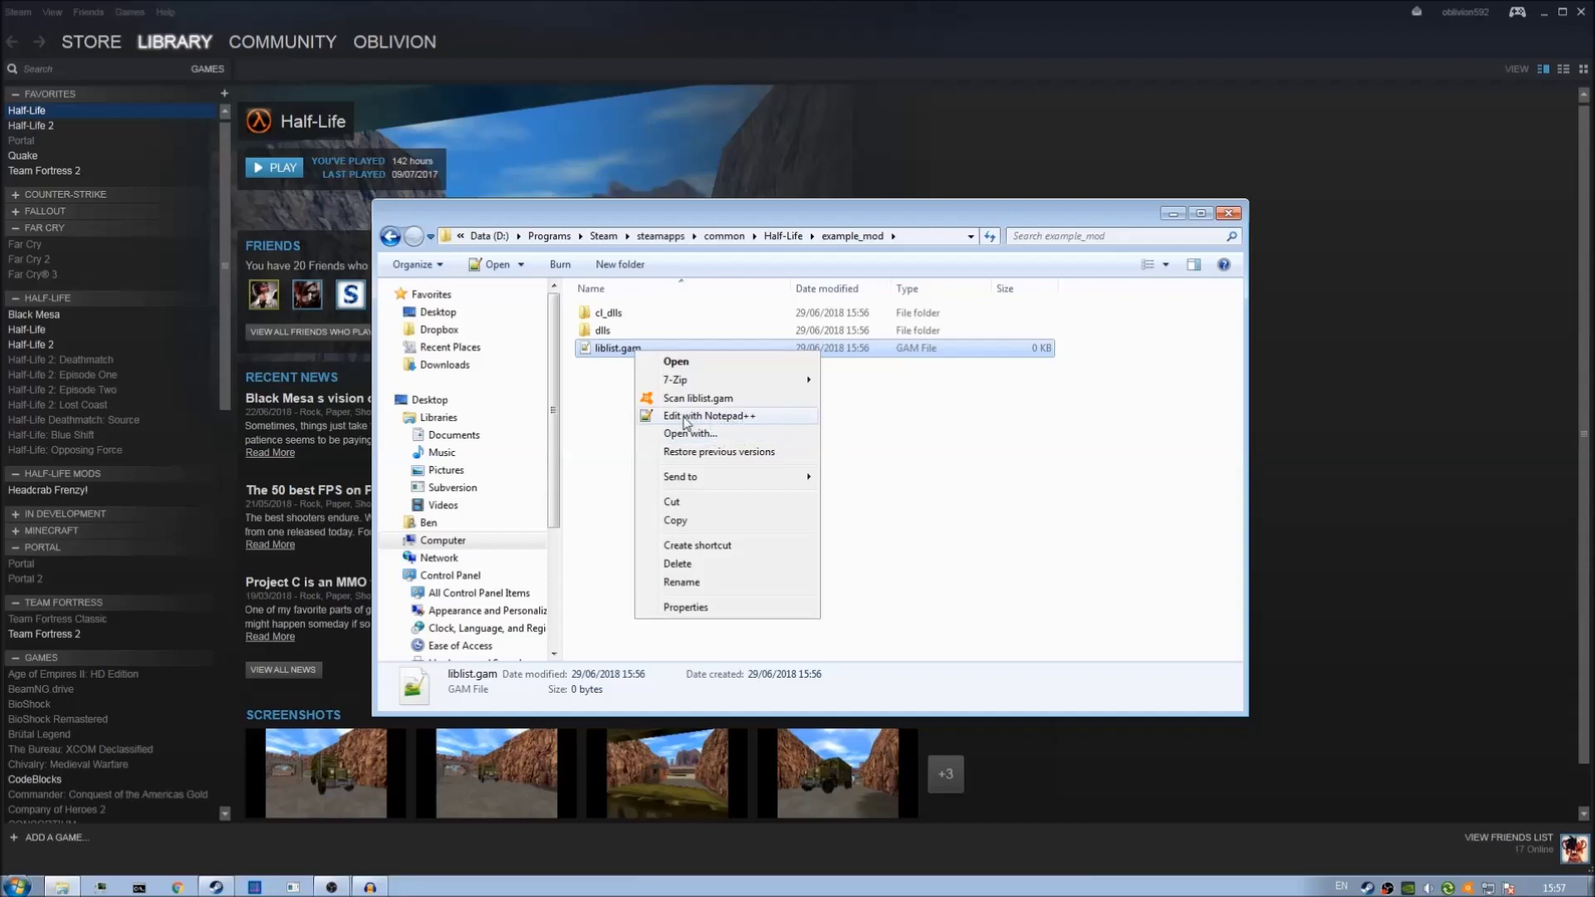
left_click(719, 418)
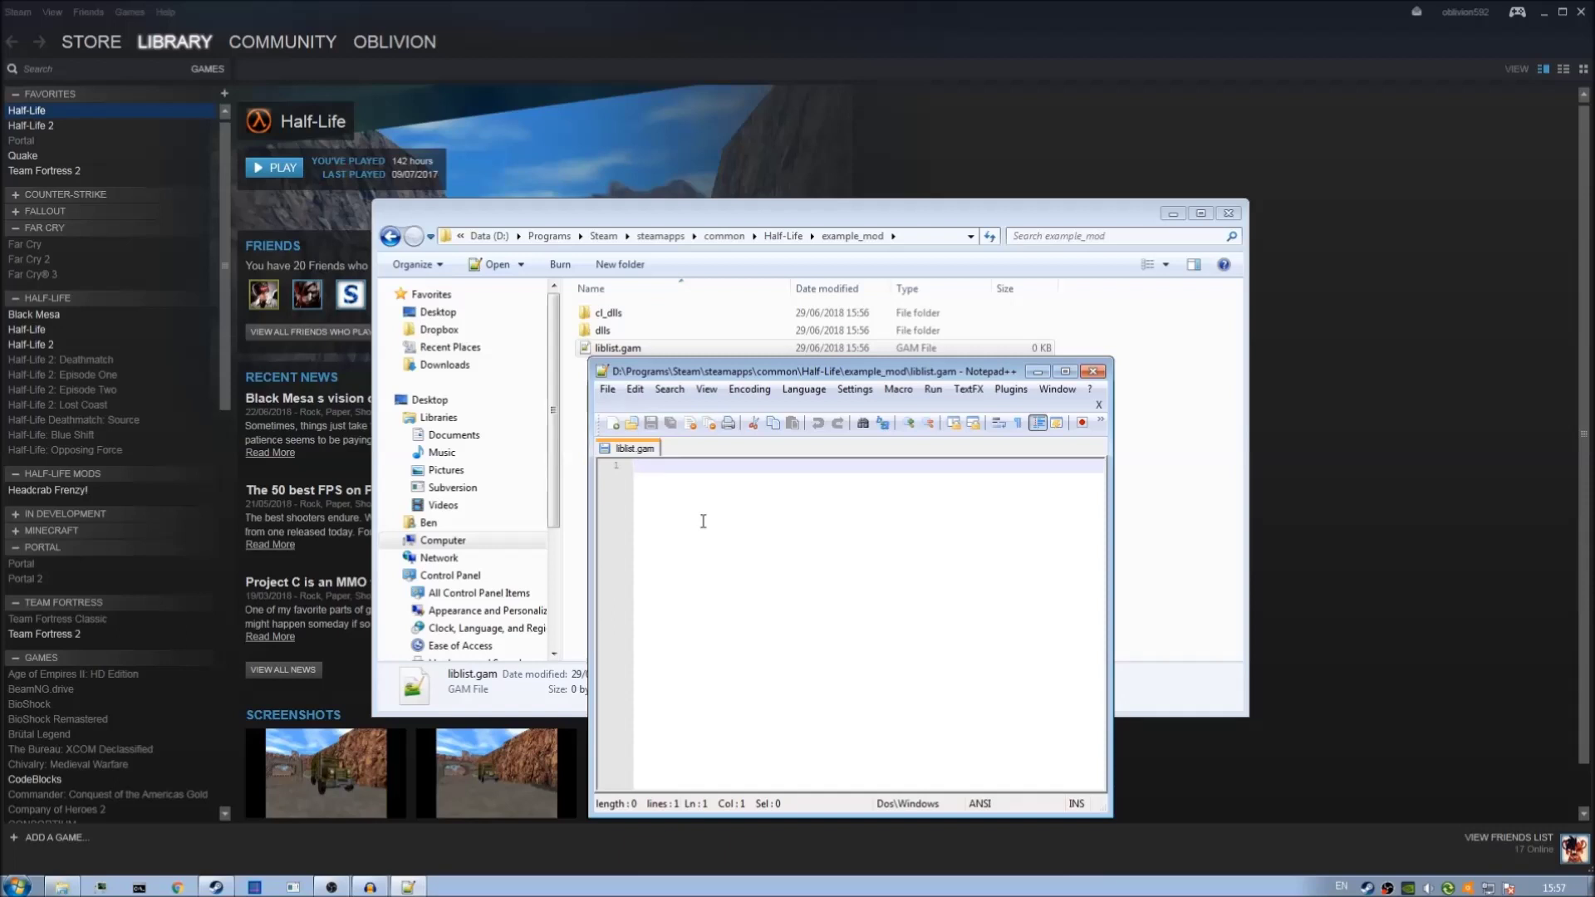
Enter game "My HL Mod" and gamedir "example_mod" on two lines, save, and begin line 3
type("game")
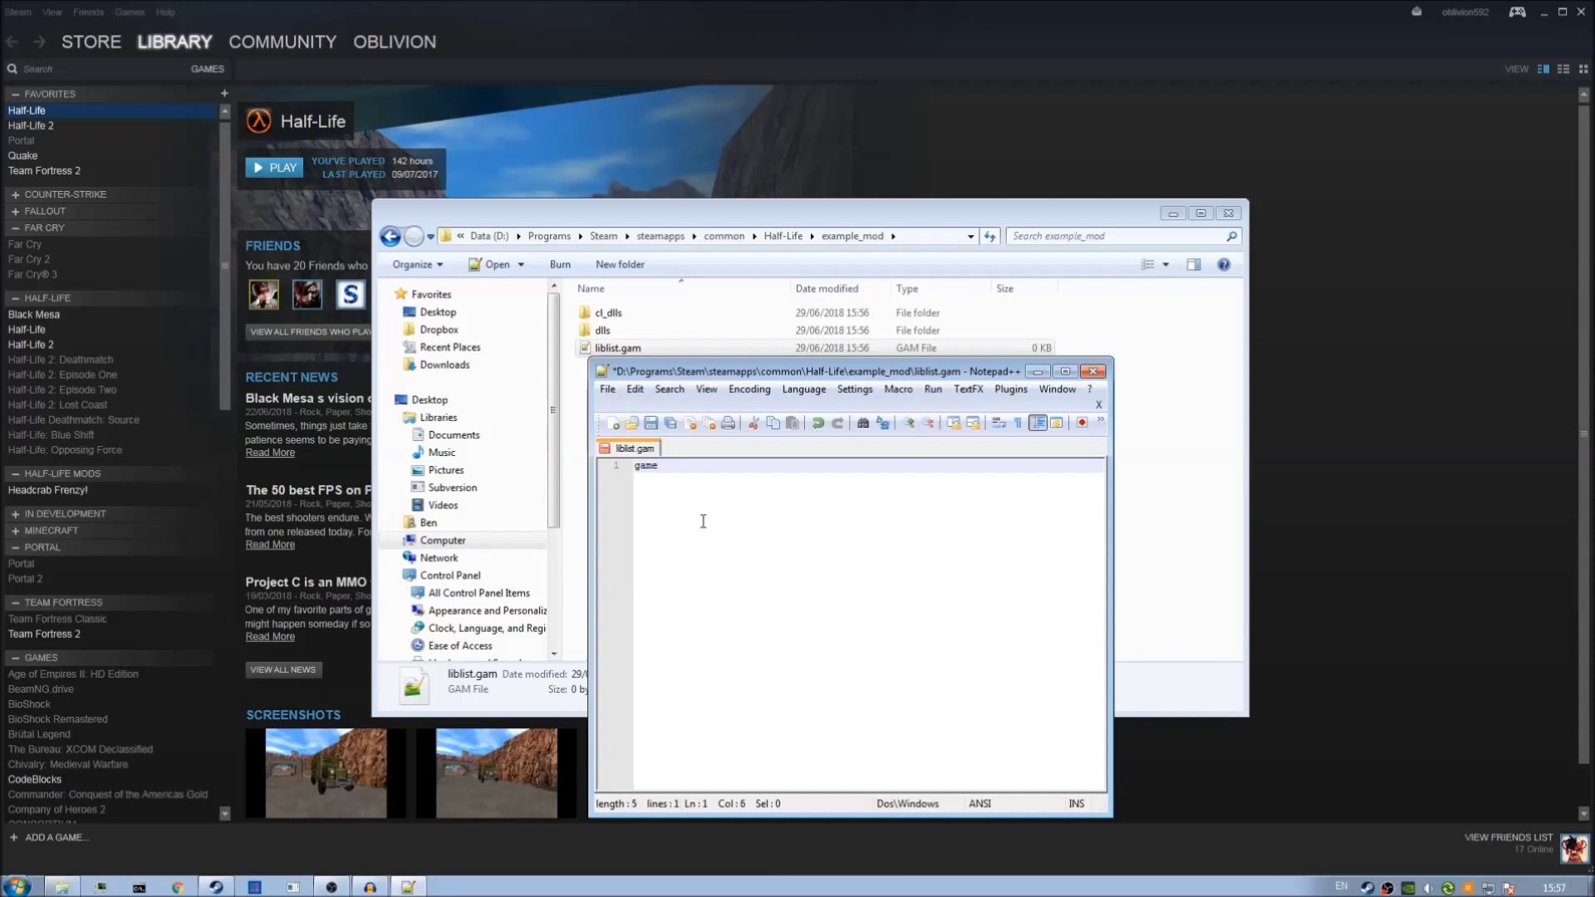
type(" \"My HL Mod\"")
key("Return")
key("ctrl+s")
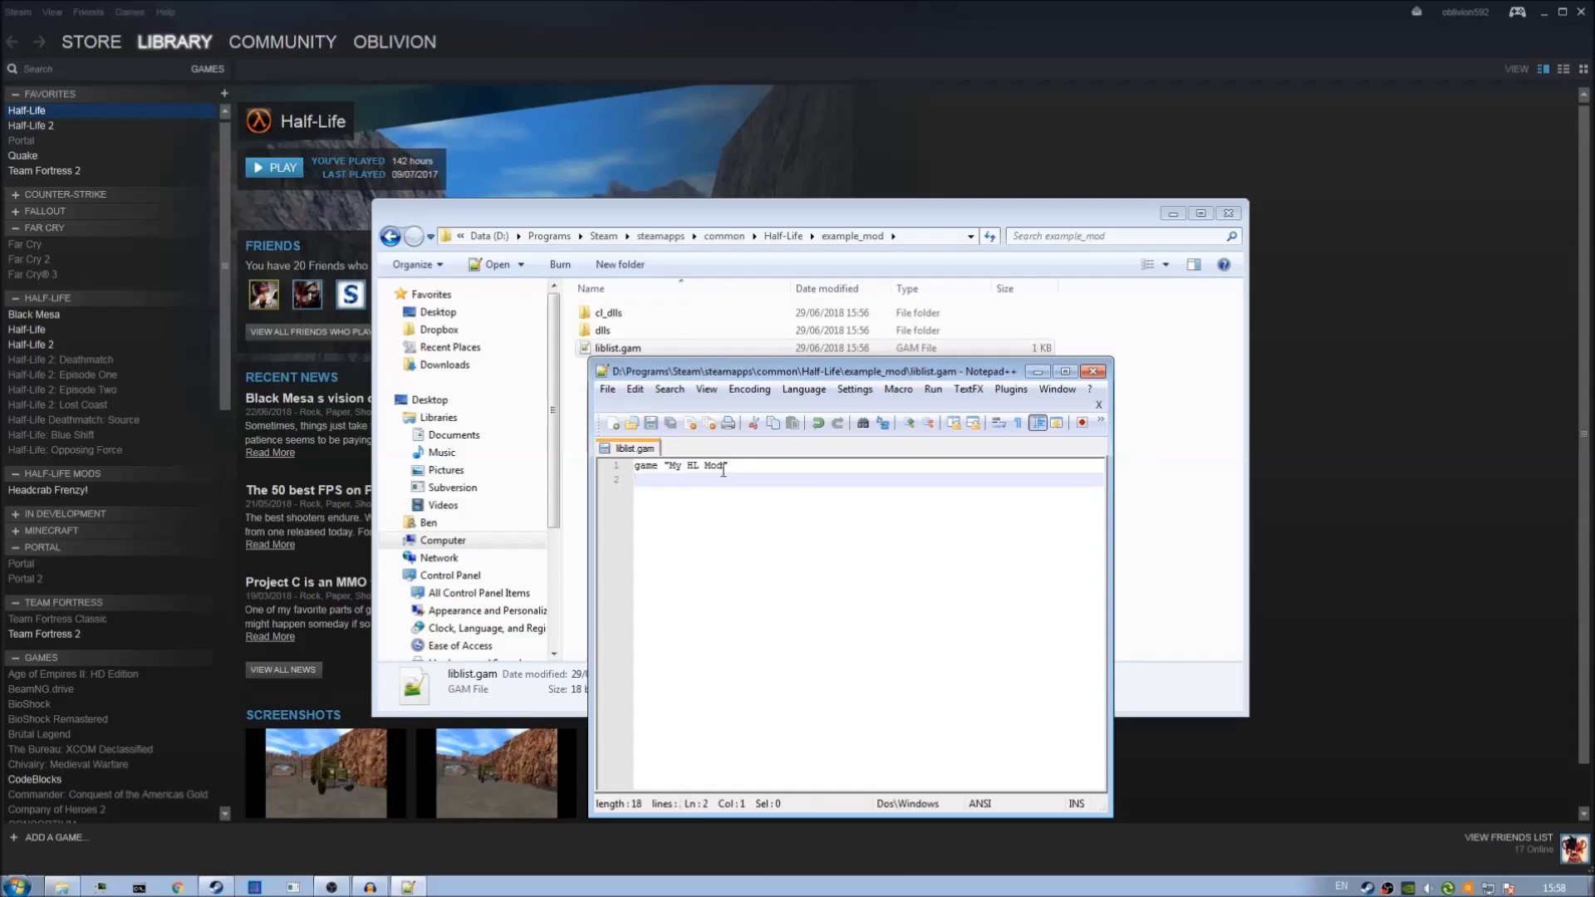
left_click_drag(723, 467, 669, 467)
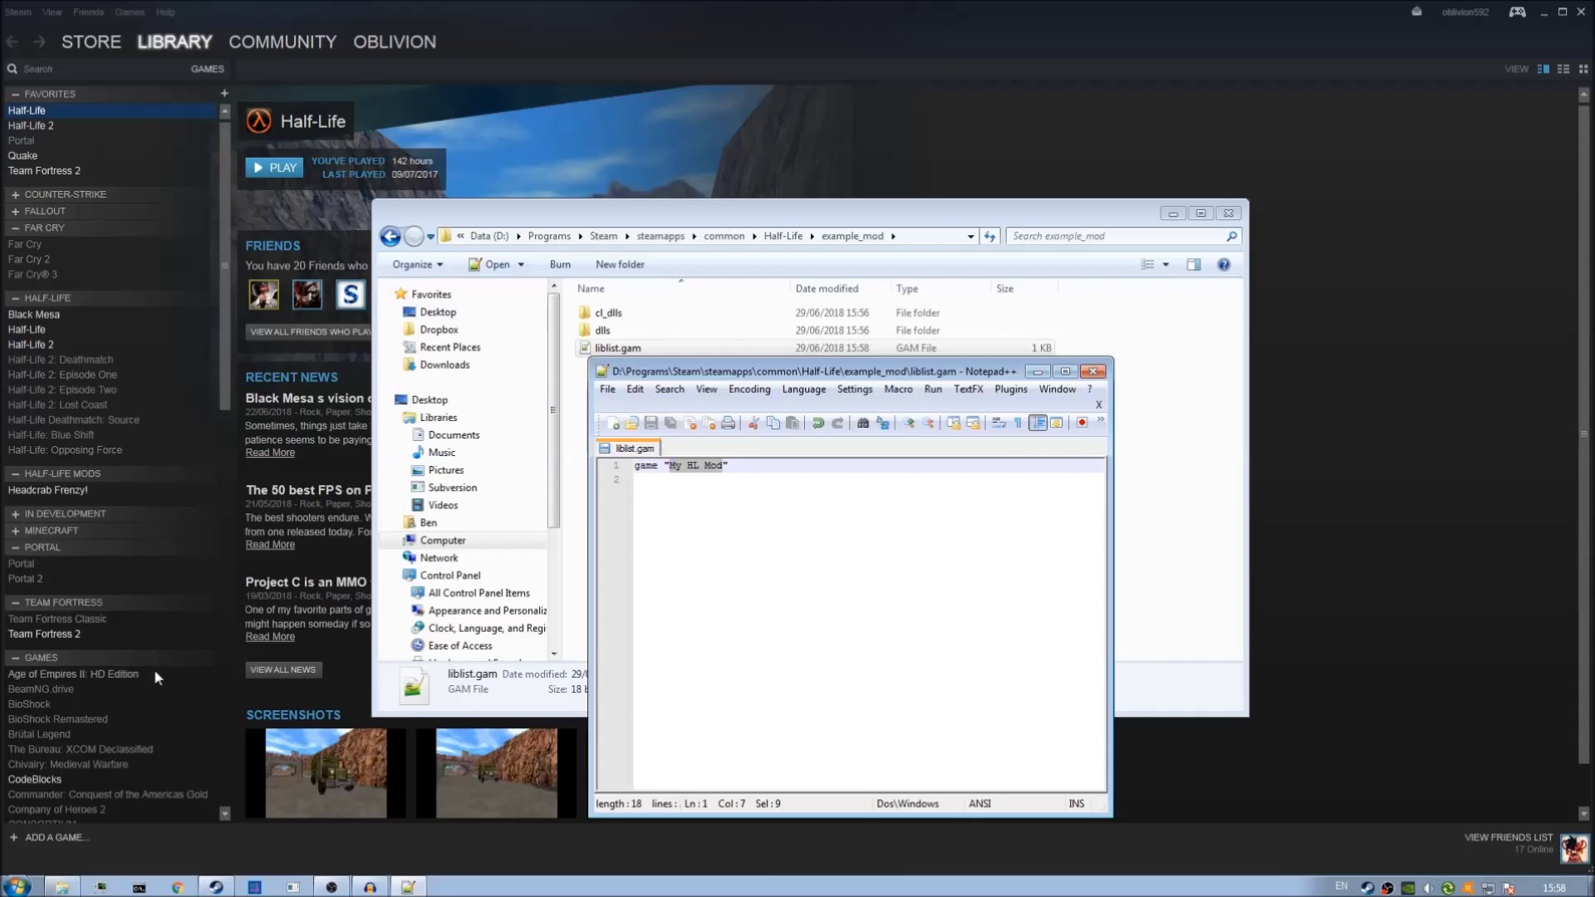
left_click(805, 566)
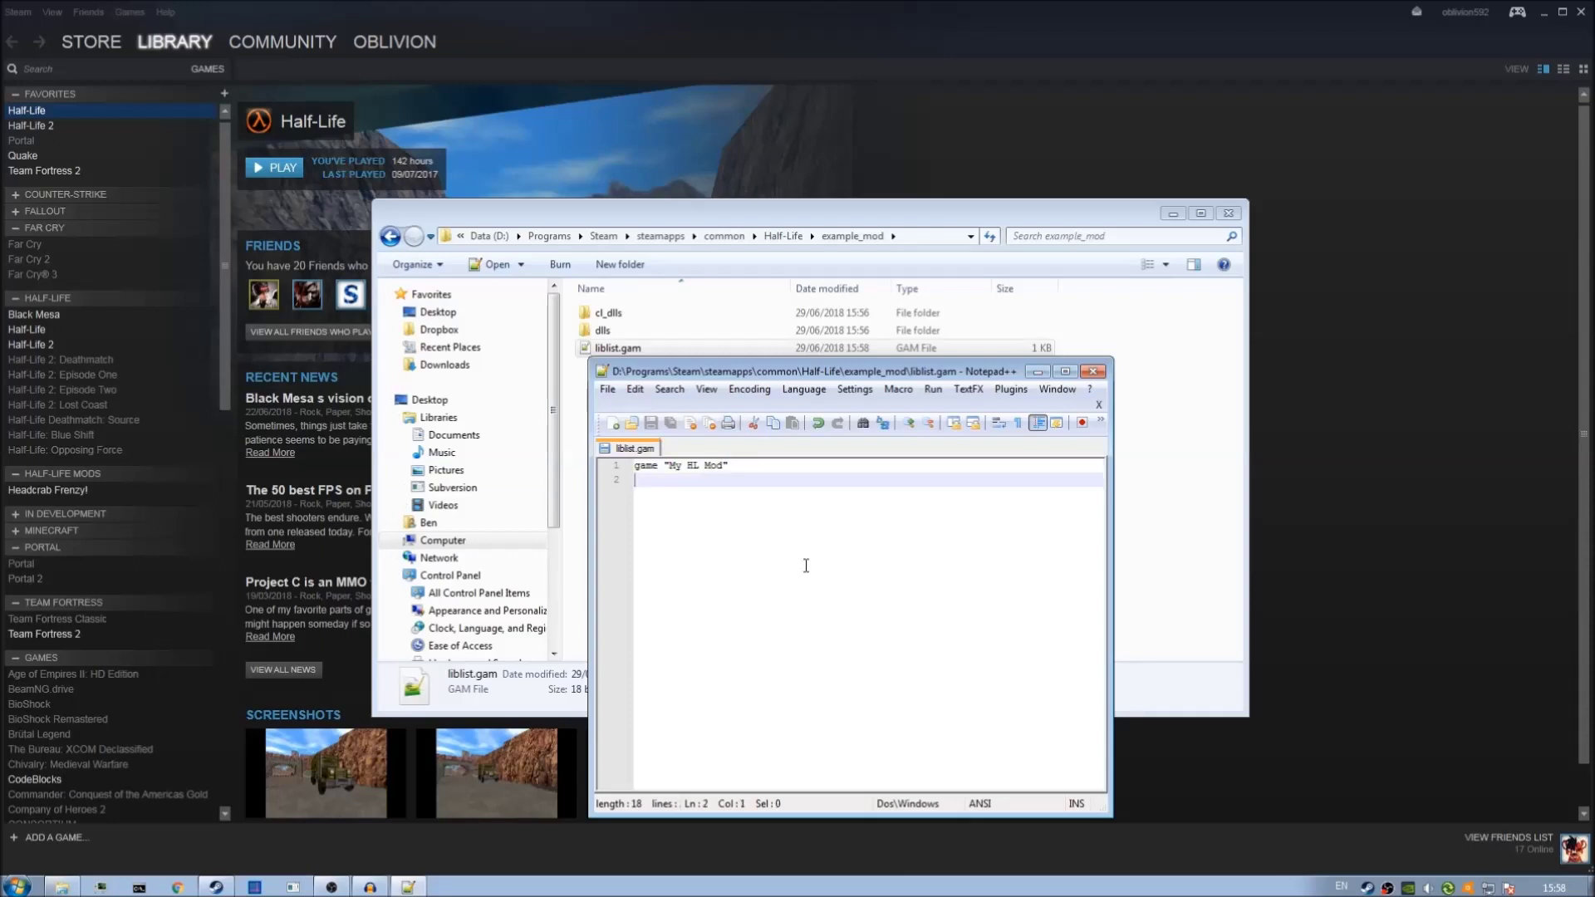
type("gamedir")
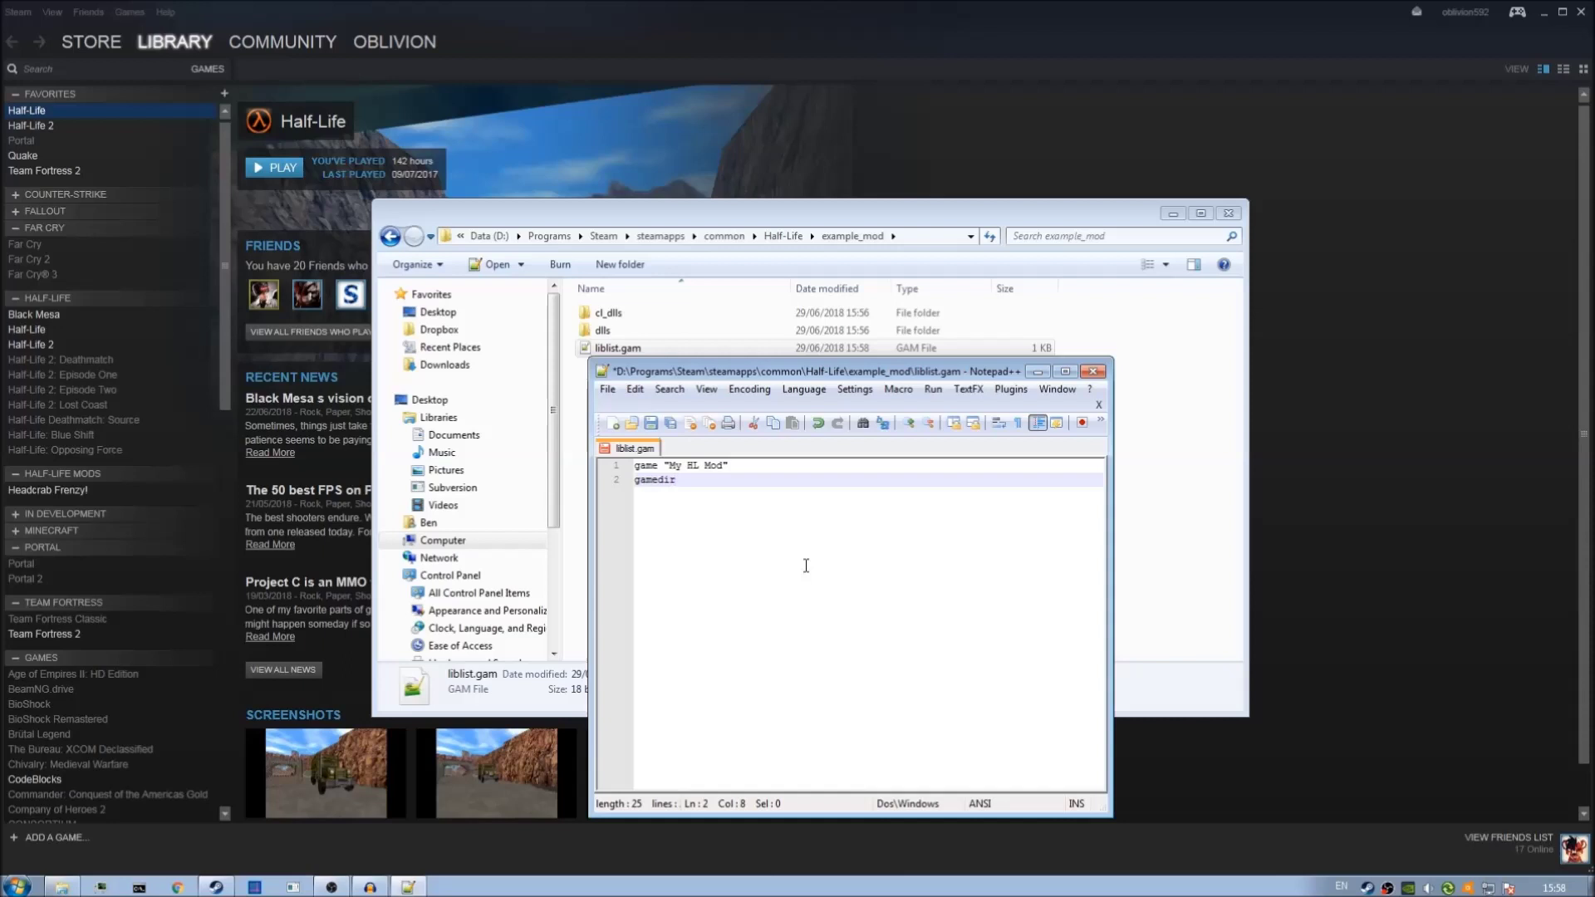
type(" \"\"")
type("example")
type("_mod")
key("ctrl+s")
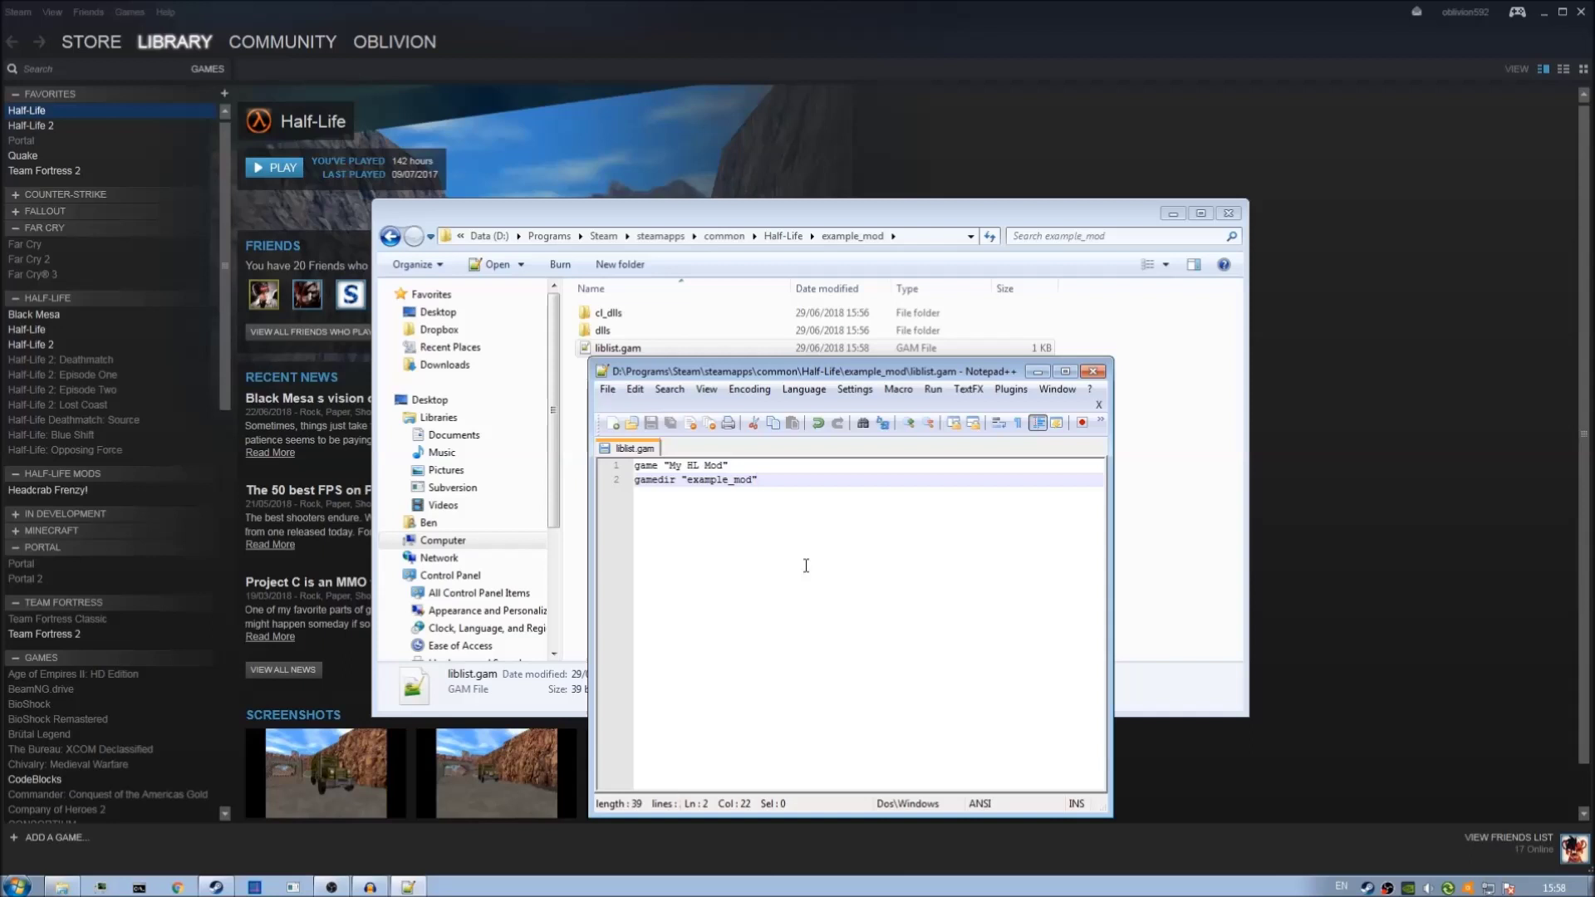
key("Return")
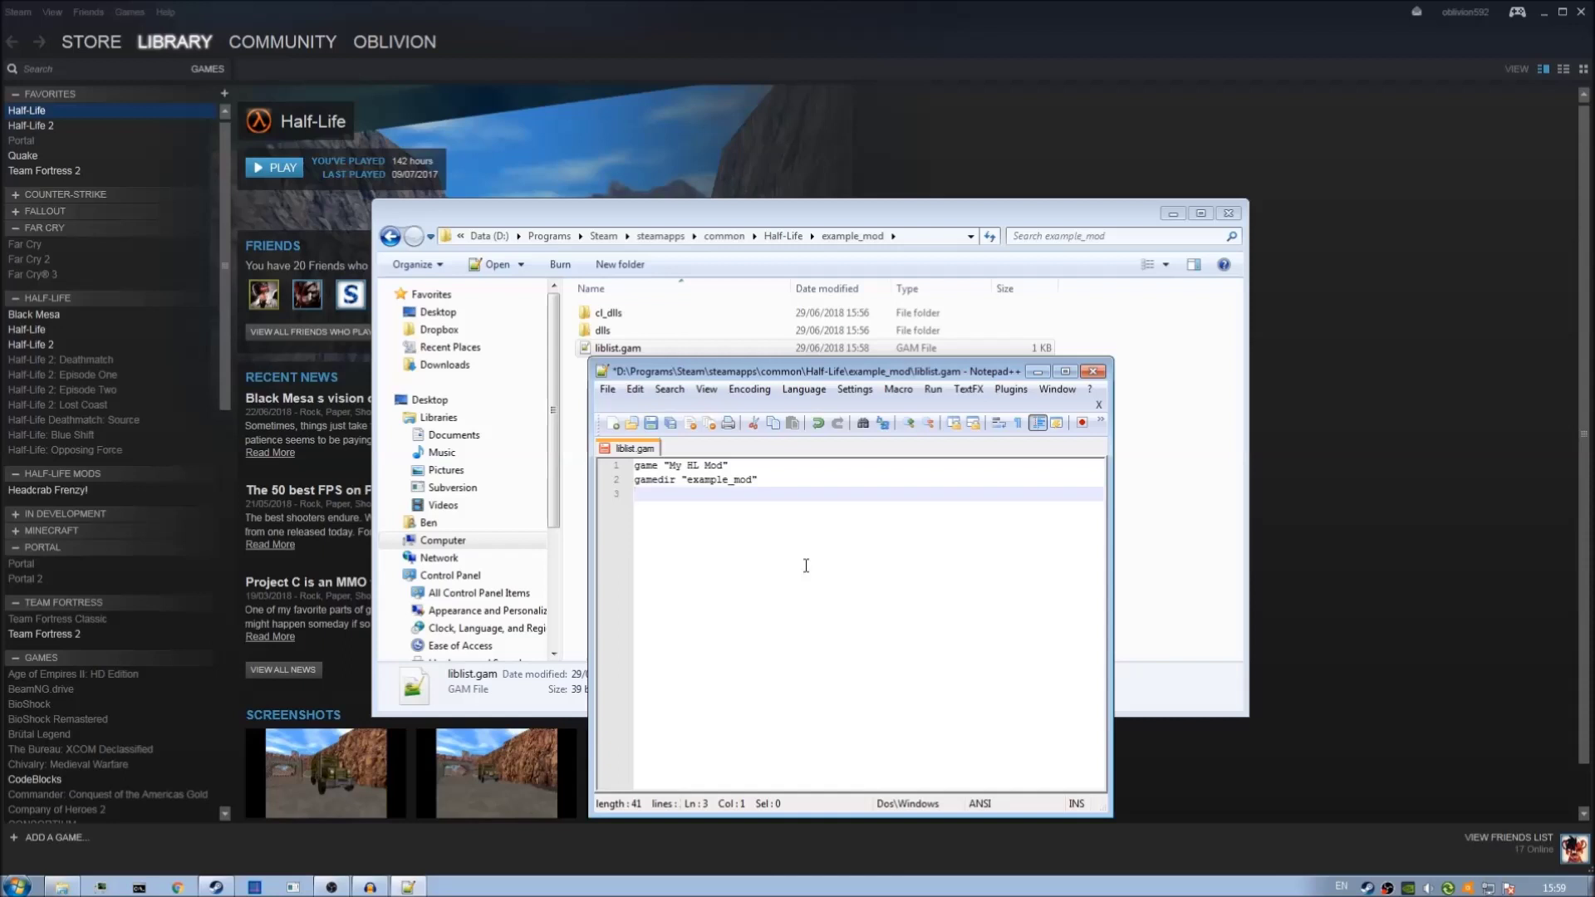
Type startmap "" and trainmap "" on lines 3–4, saving, then start line 5
type("startmap \"\"")
key("Right")
key("ctrl+s")
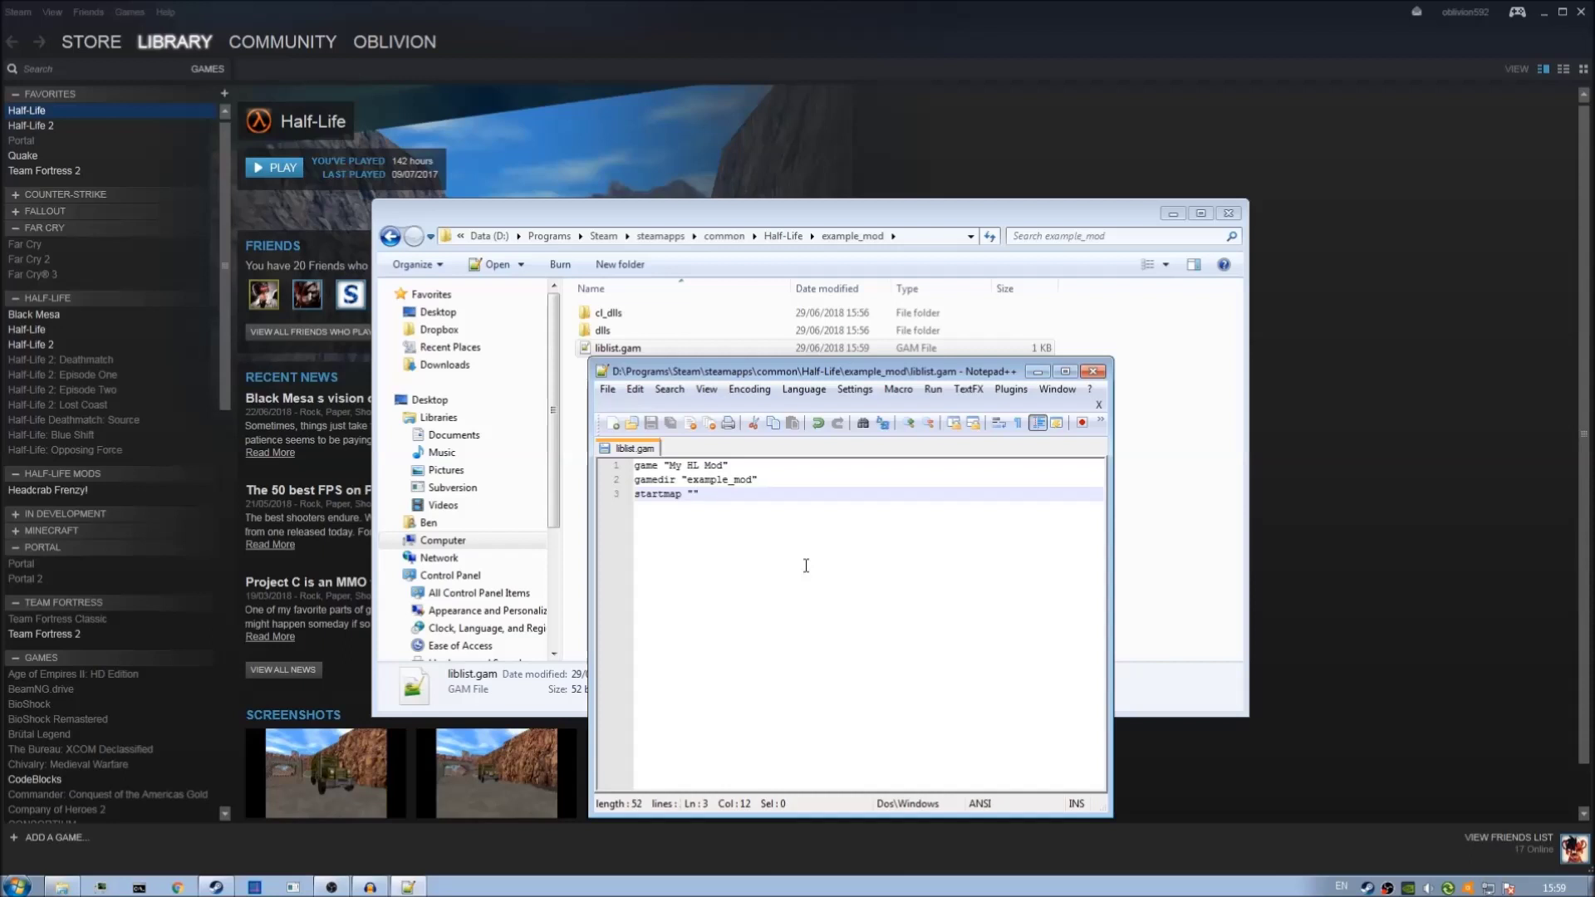
key("Return")
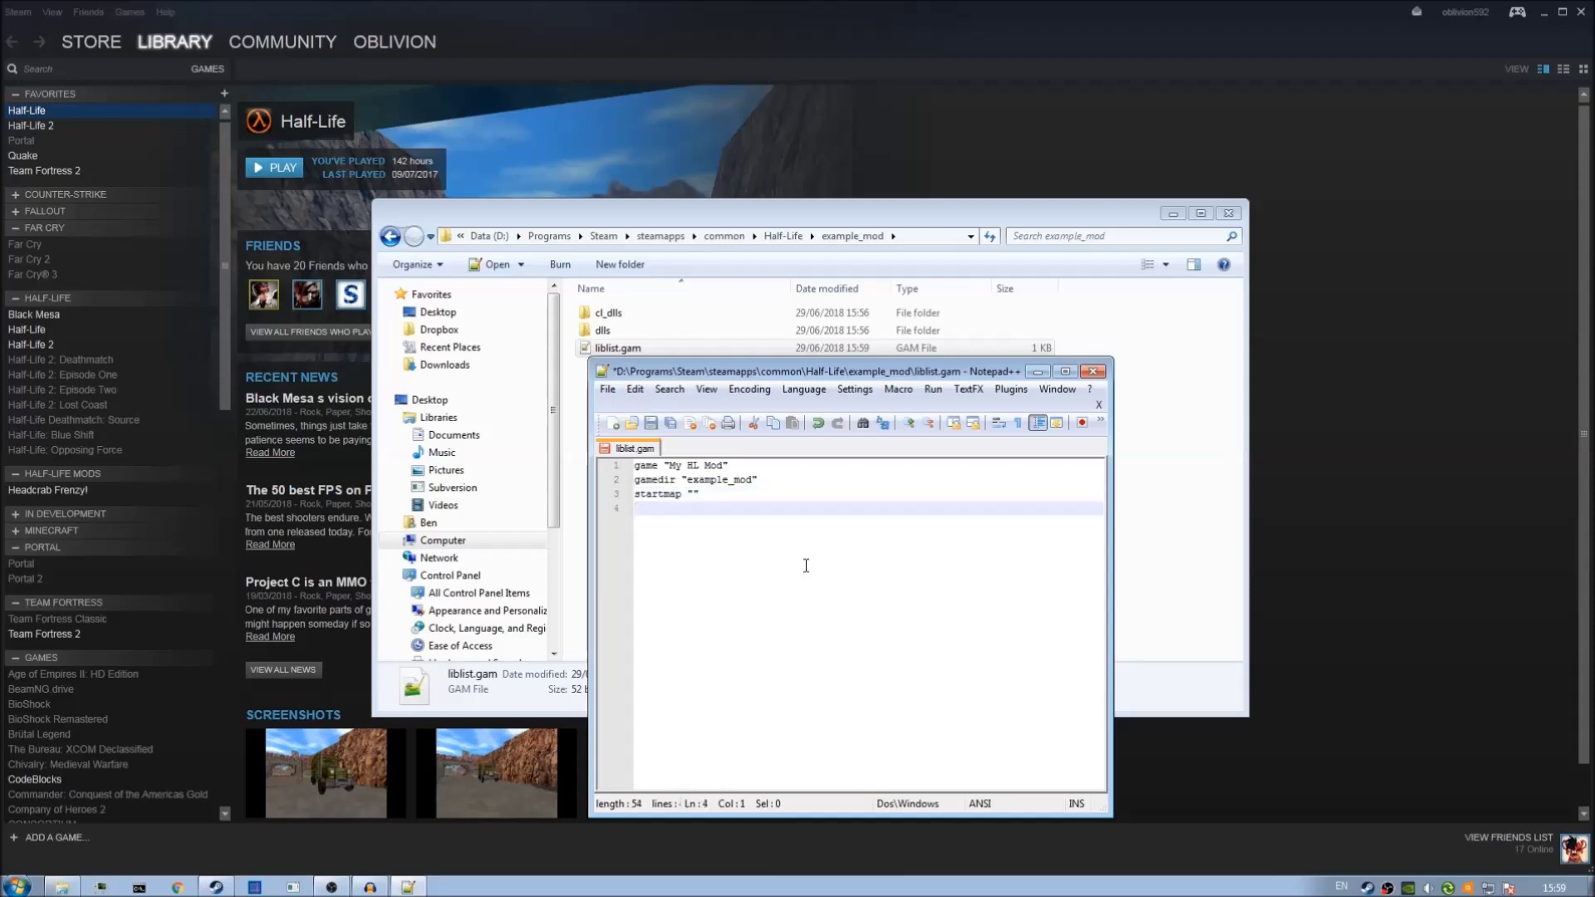
type("trainmap \"\"")
key("ctrl+s")
key("Up")
key("Down")
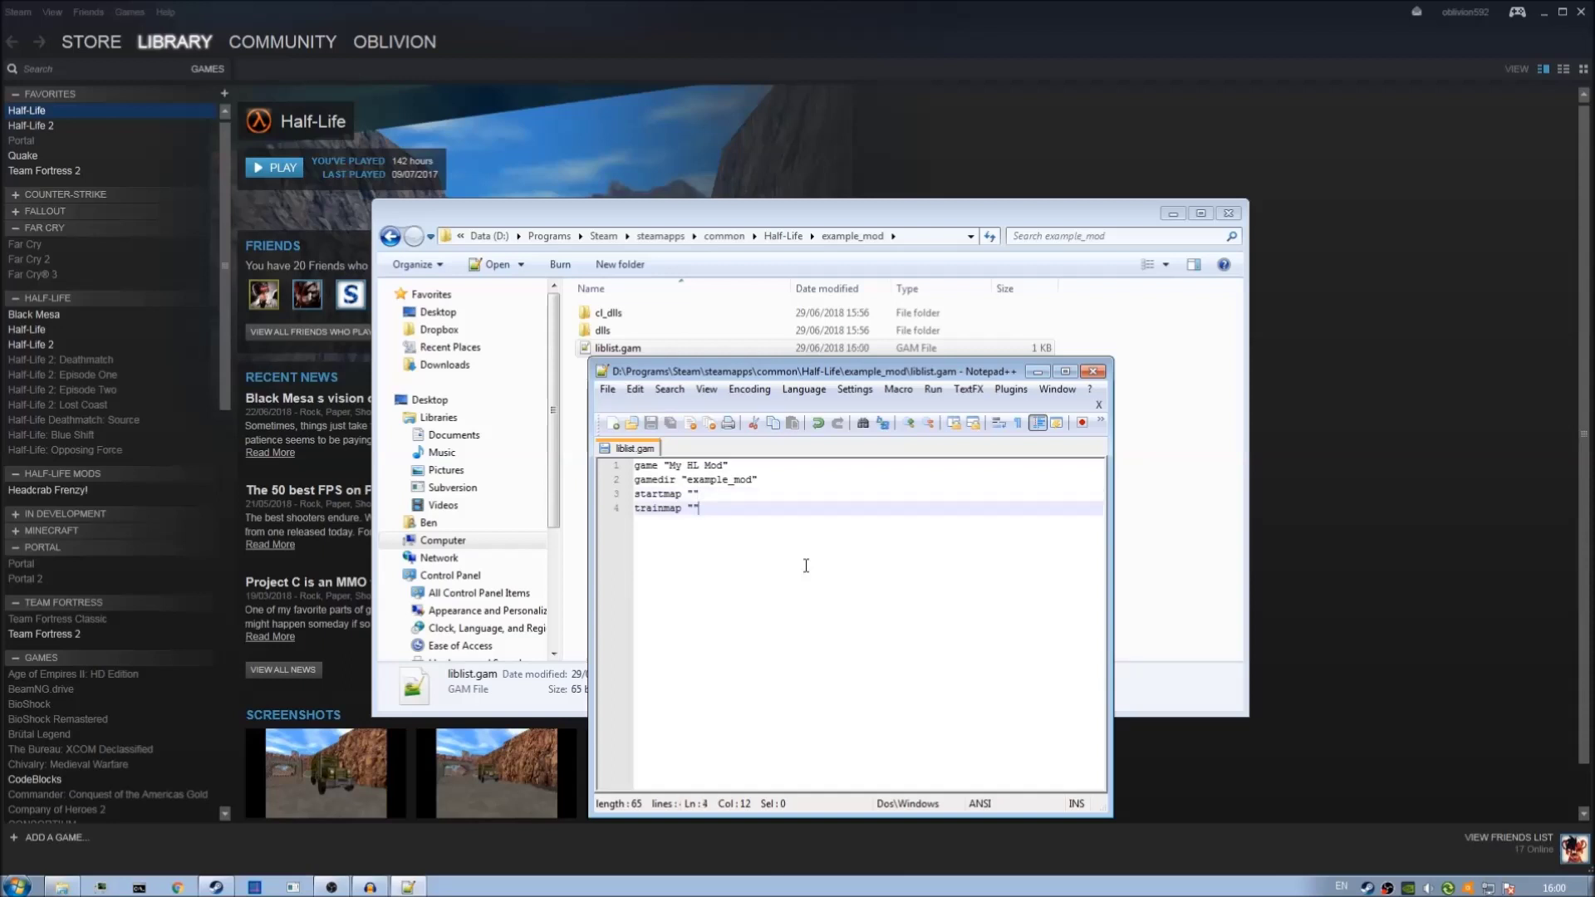
key("Up")
key("Down")
key("Return")
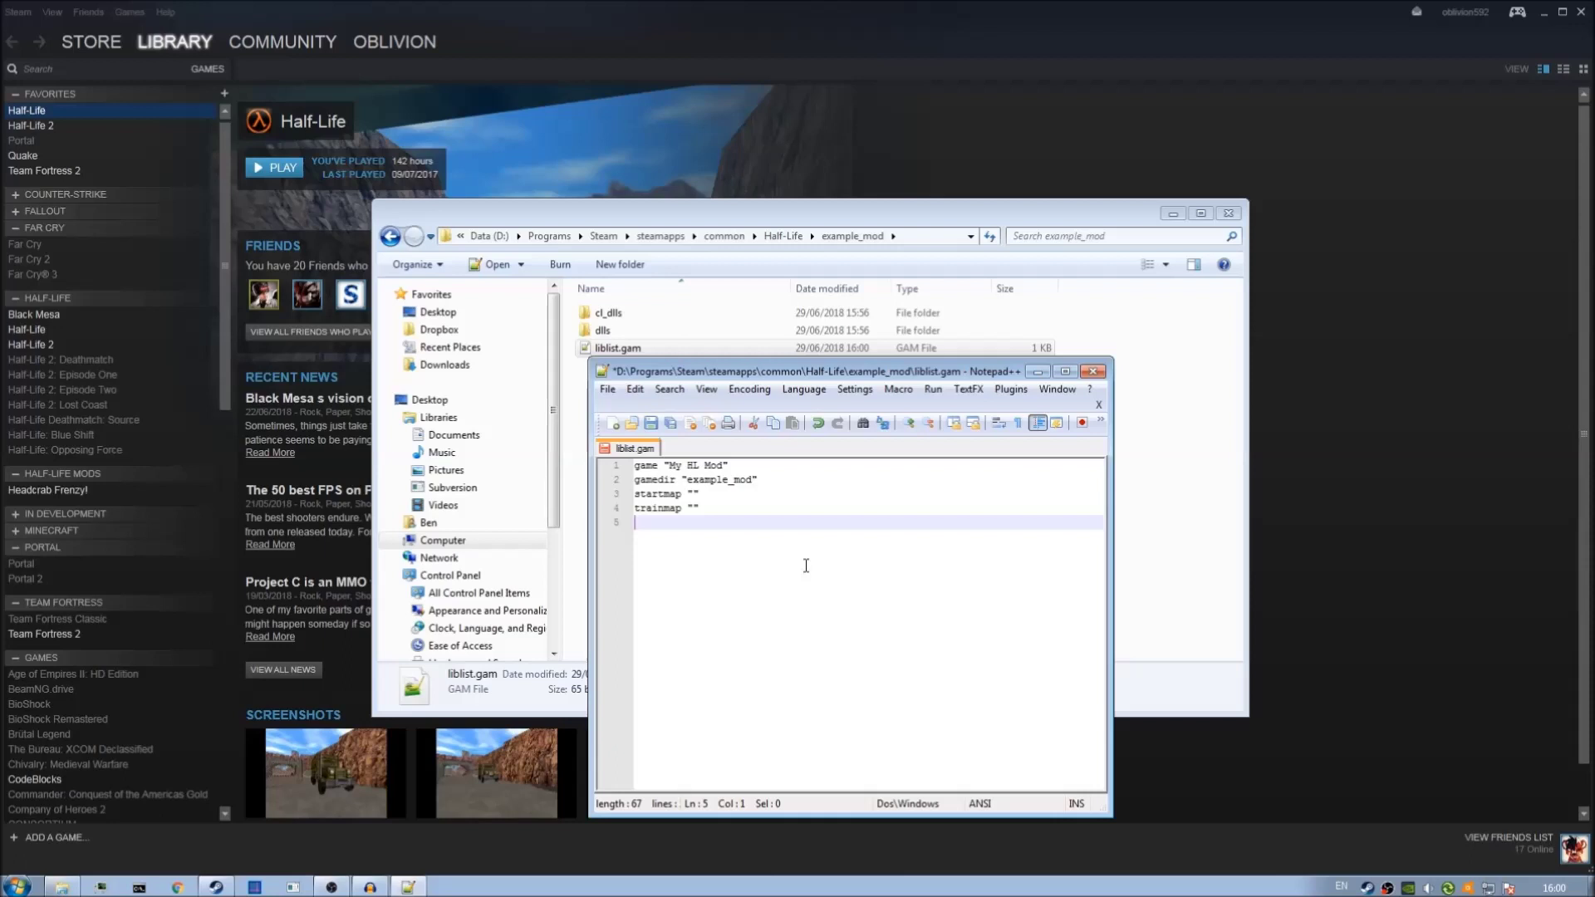
After checking the dlls folder's files, write gamedll "dlls\hl.dll" on line 5
type("game")
type("dll")
type(" \"\"")
type("dlls")
left_click(693, 335)
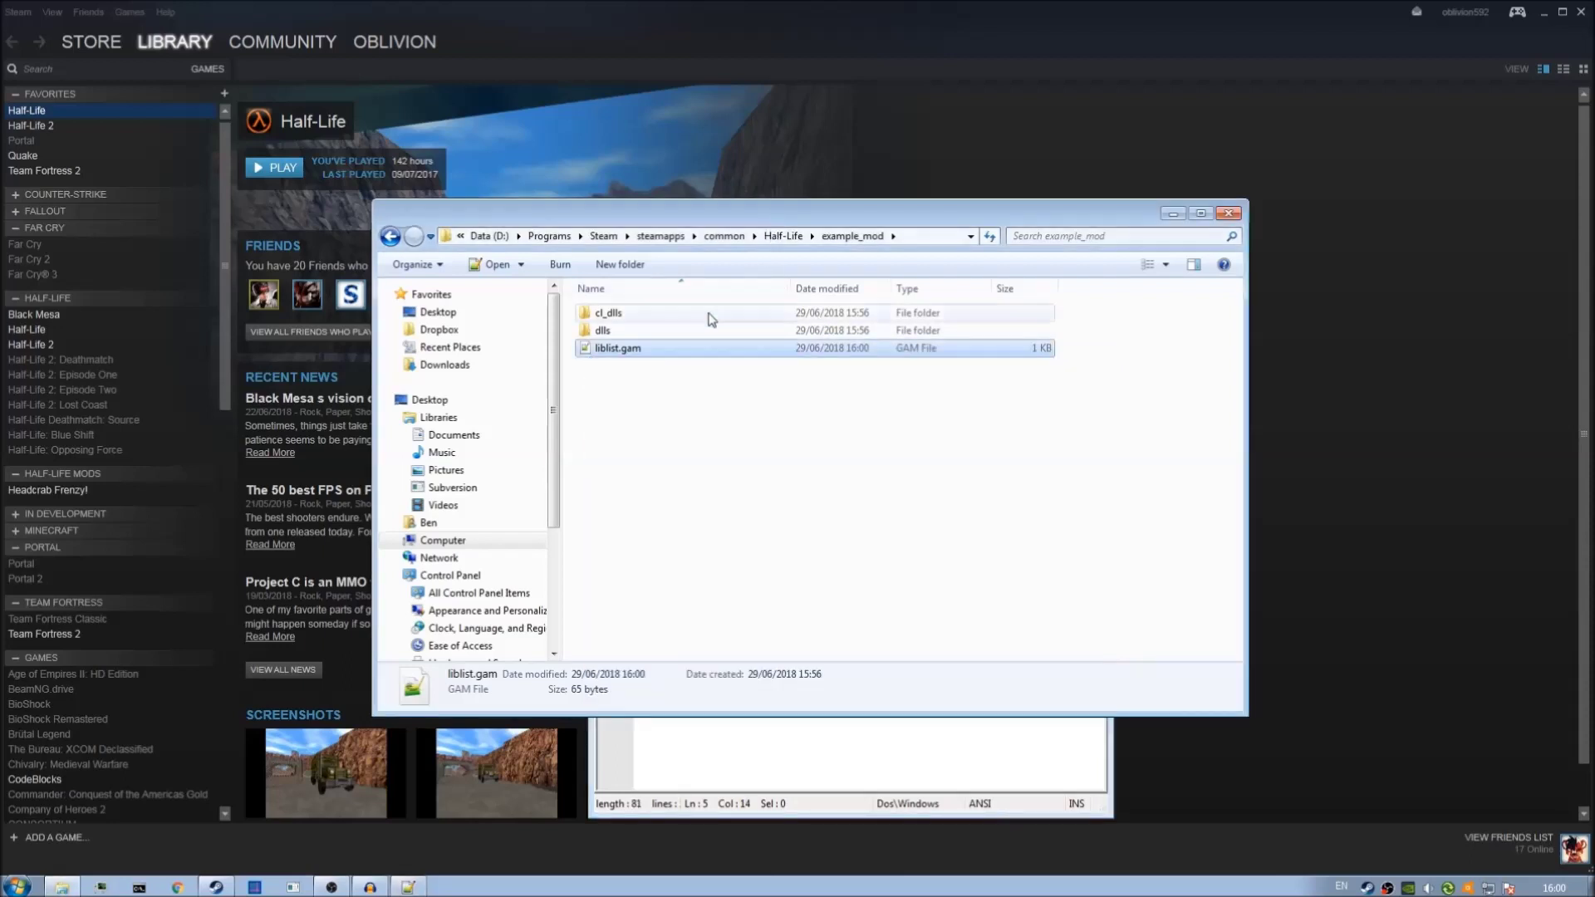
left_click(840, 743)
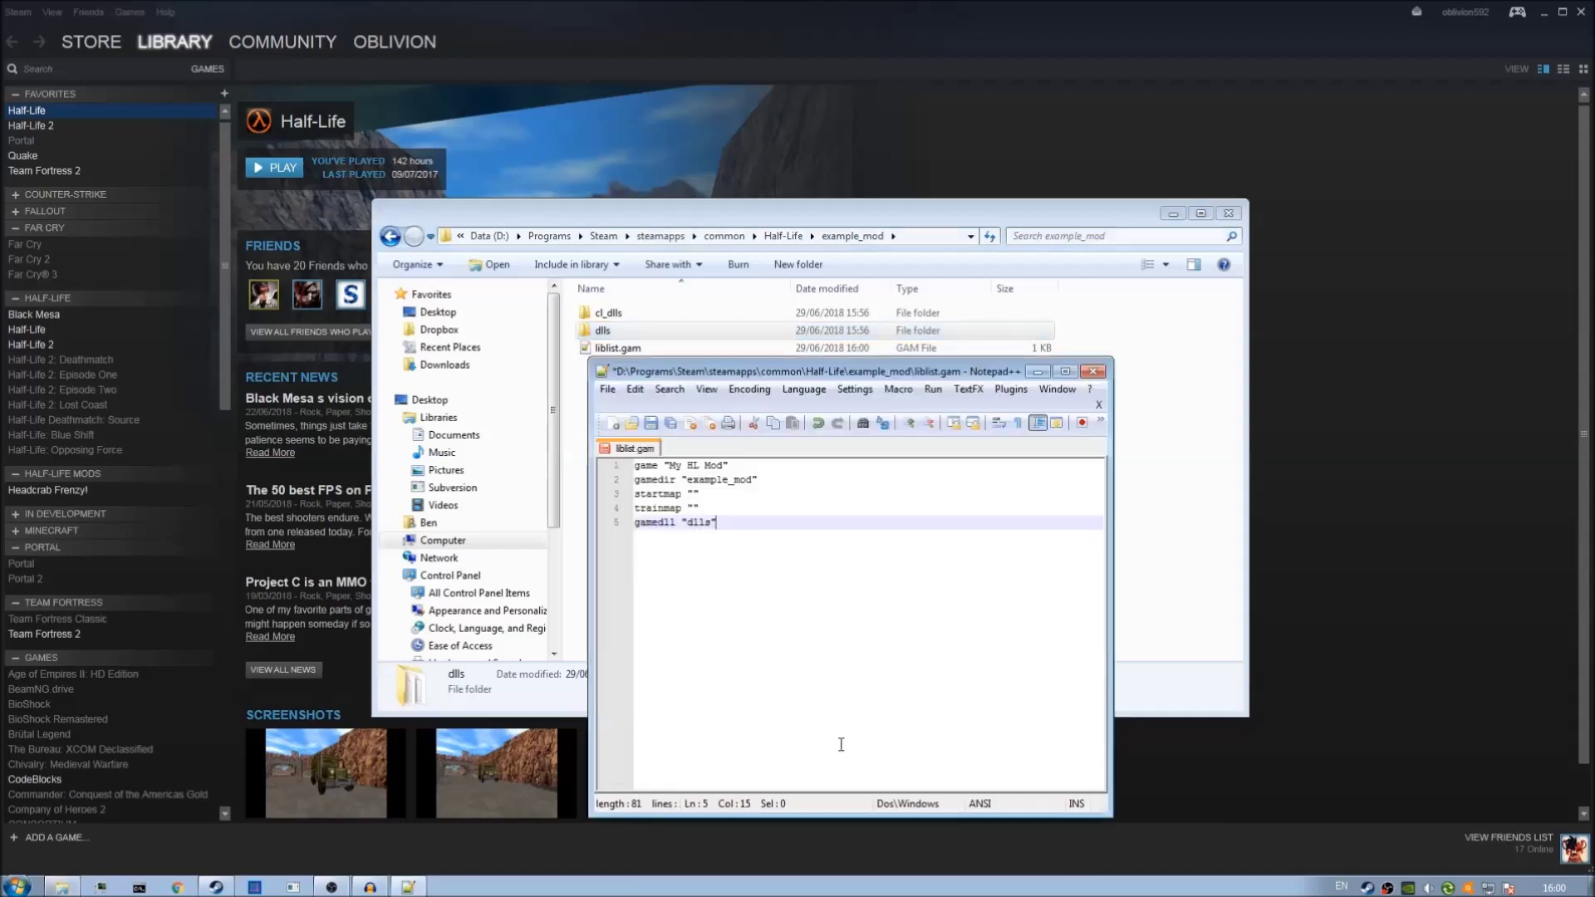
double_click(639, 332)
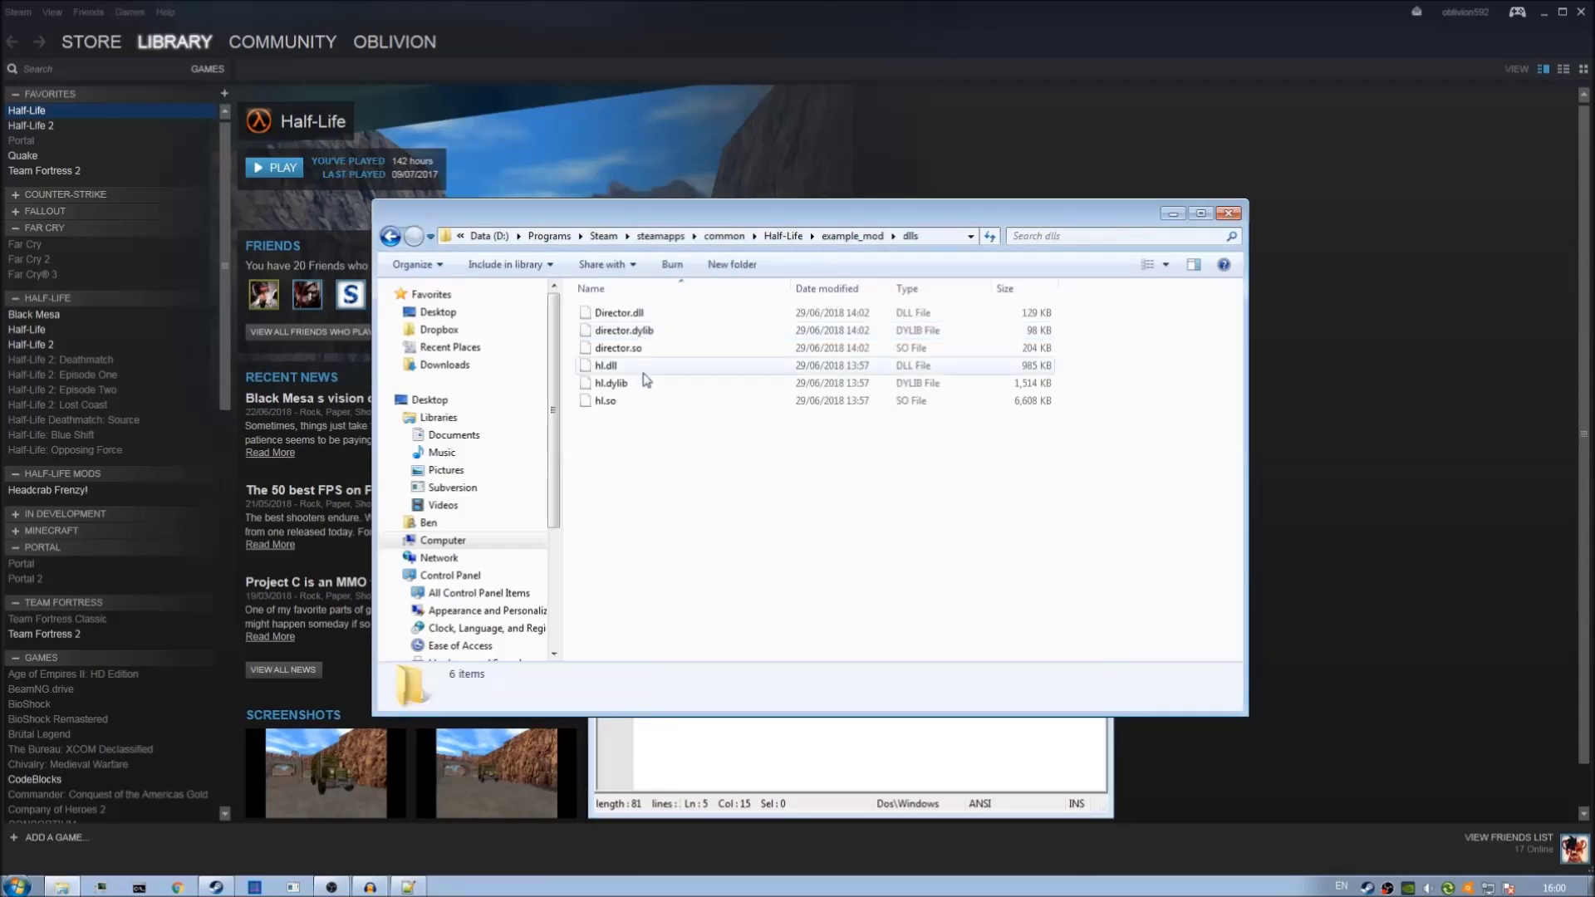
left_click_drag(632, 429, 636, 312)
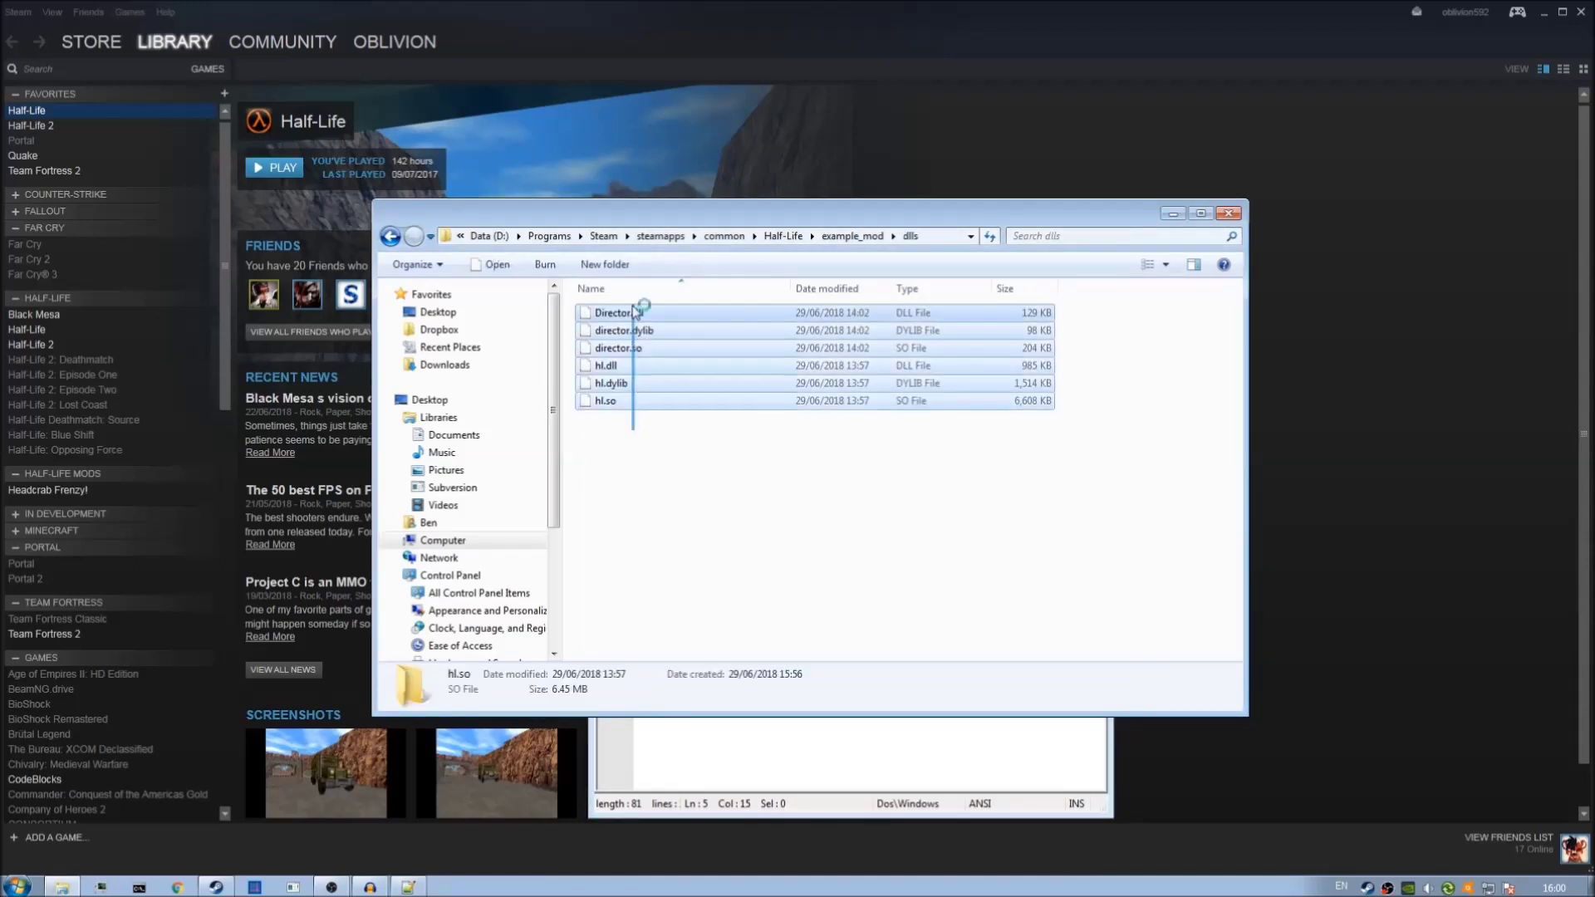
left_click(630, 366)
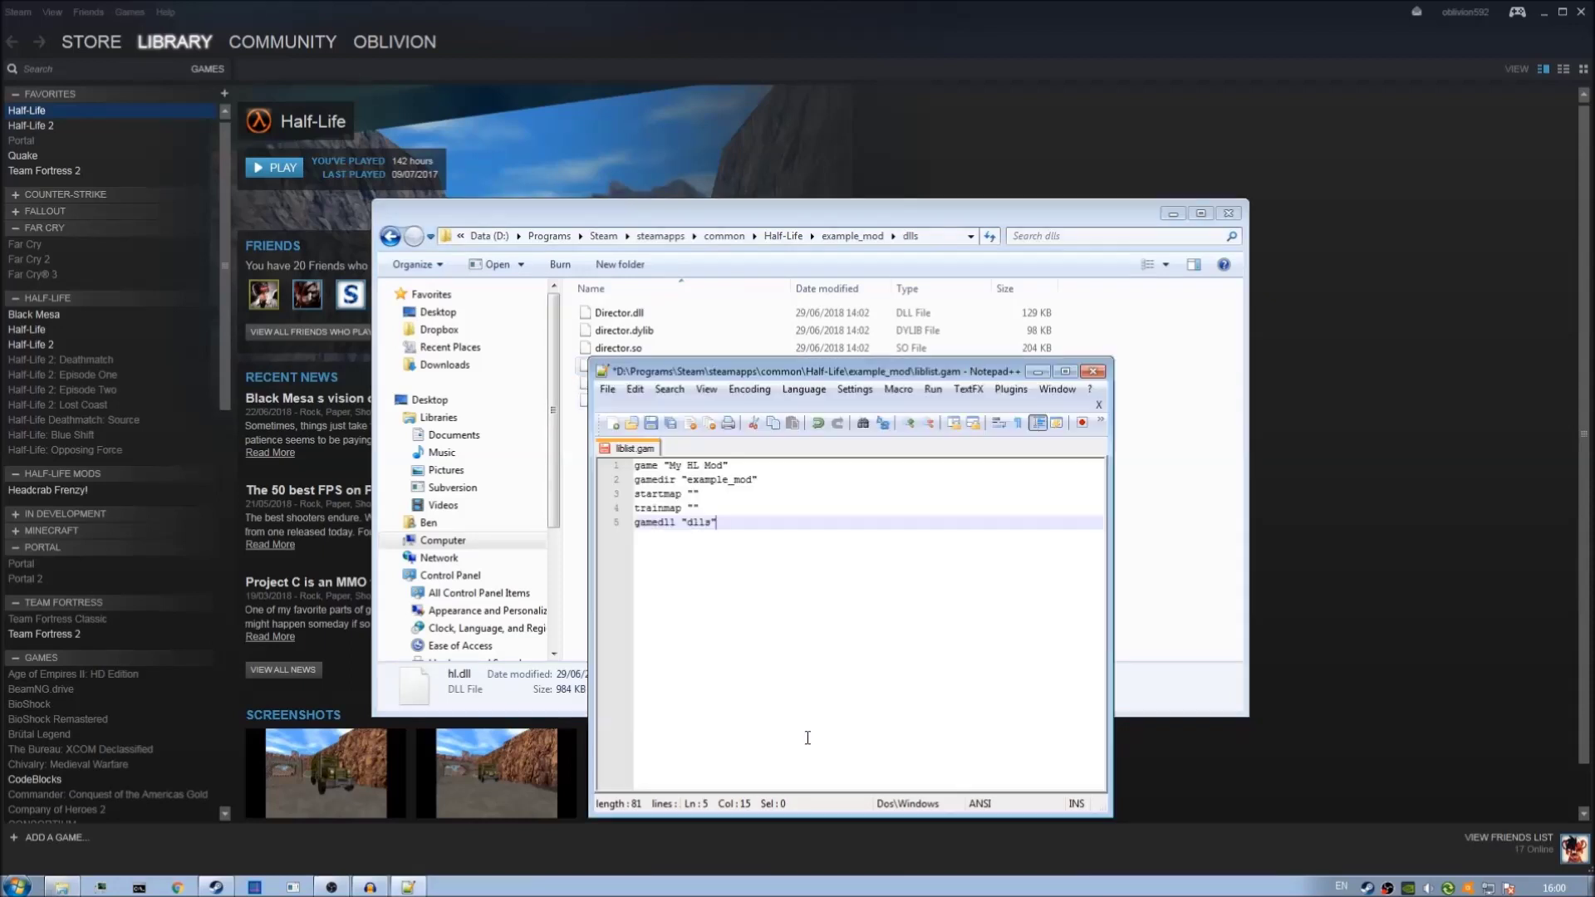
left_click(781, 729)
type("hl.dll")
key("Return")
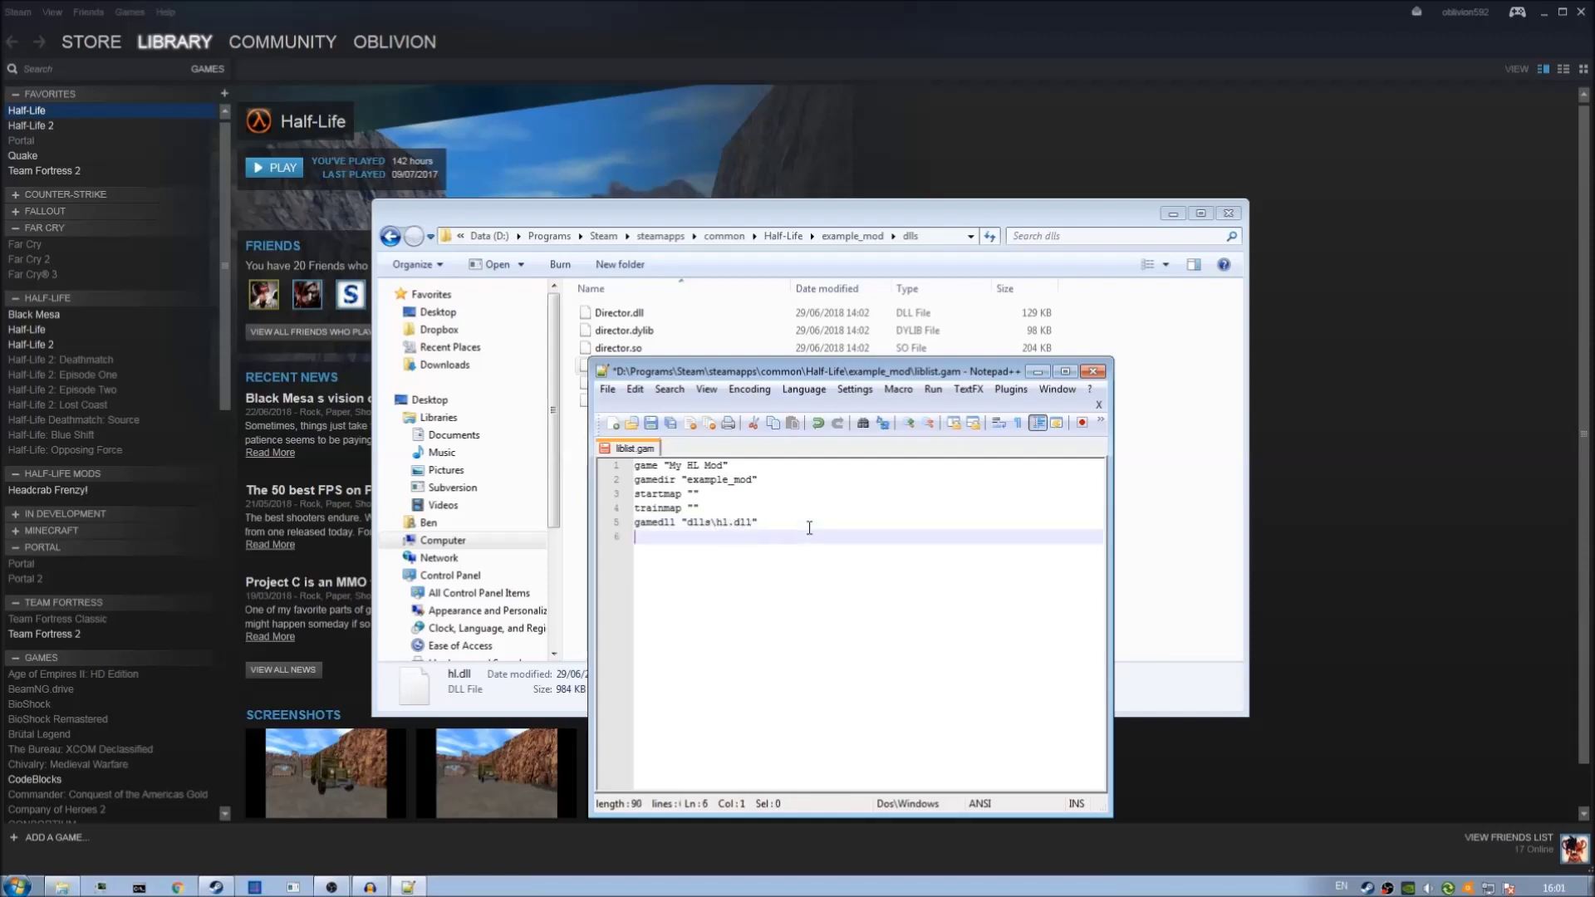
Add gamedll_linux "dlls\hl.so" on line 6, save, and start a line 7 entry for dlls\hl.dylib
left_click_drag(1119, 455, 1008, 484)
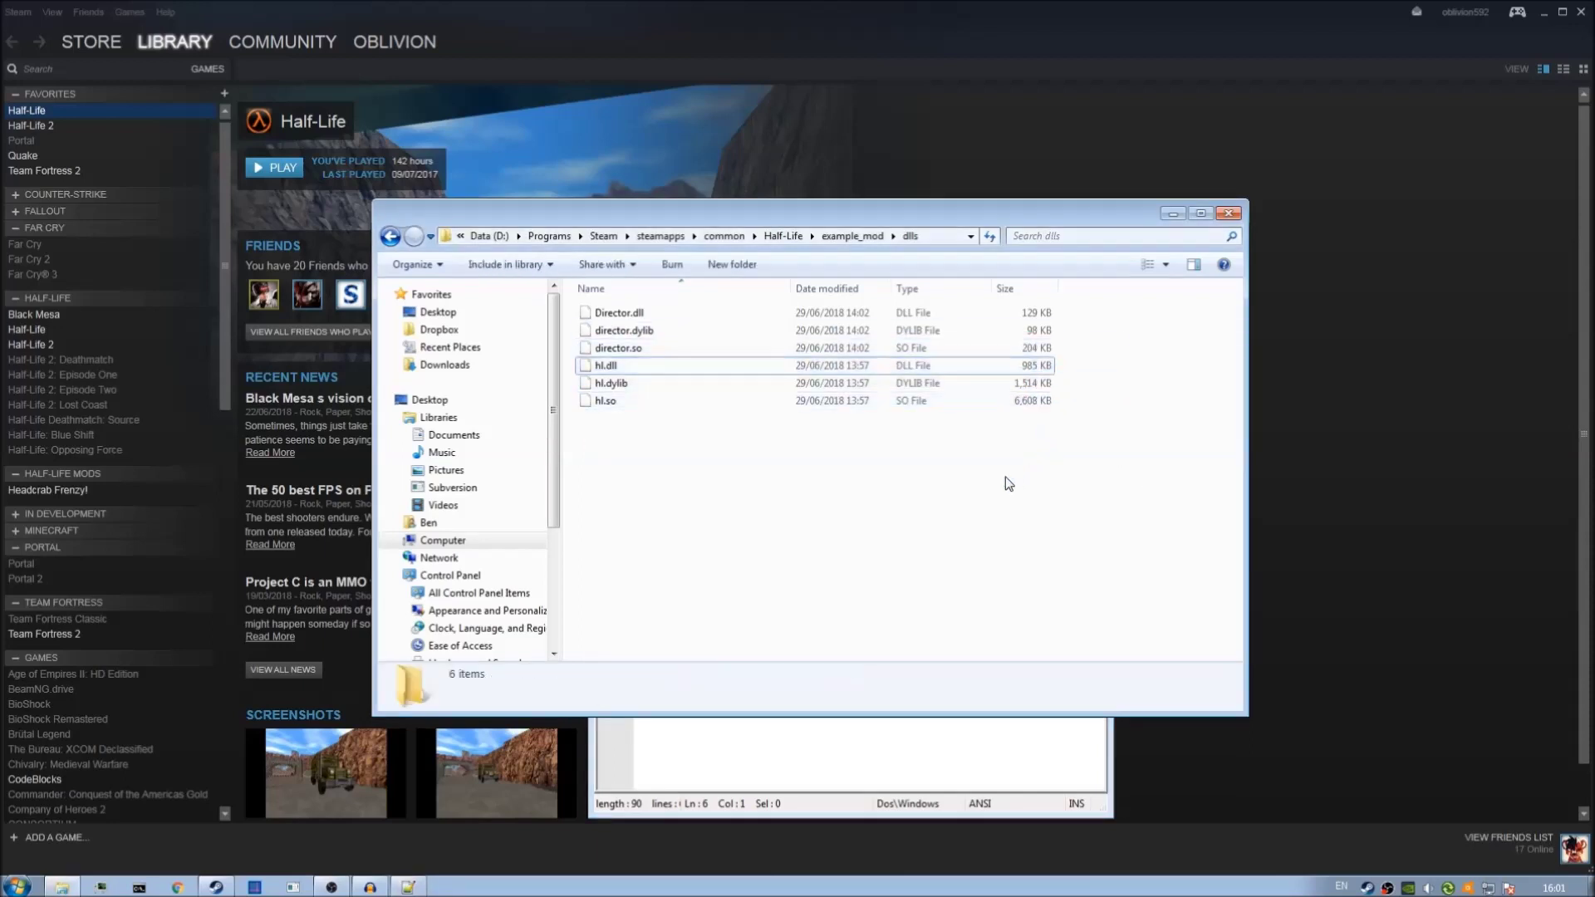
left_click(730, 405)
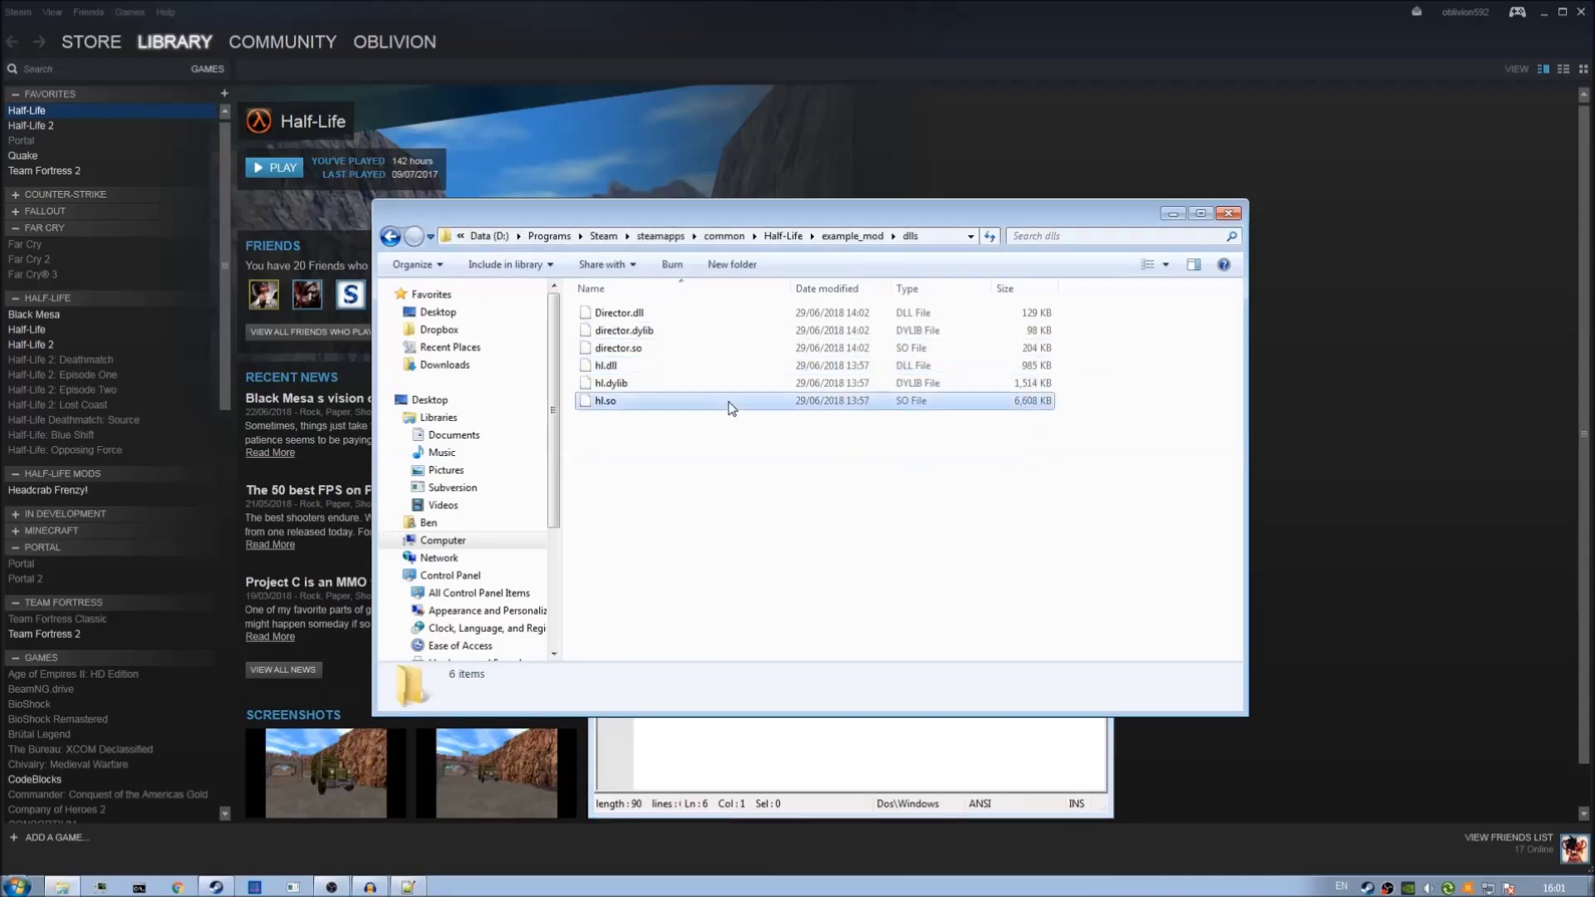
left_click(661, 388)
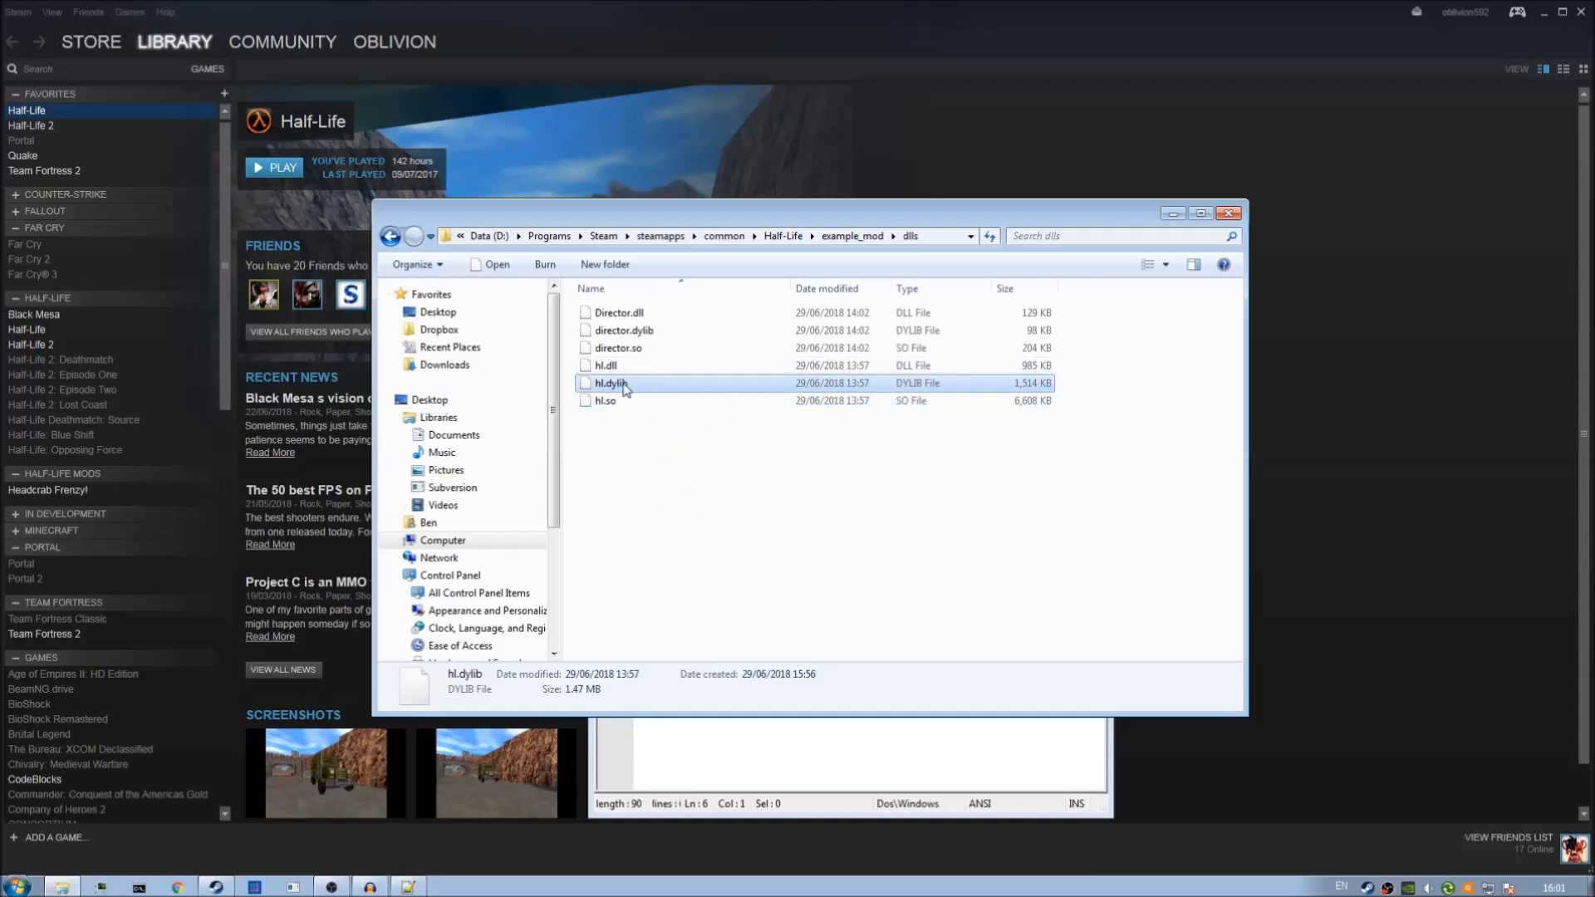
left_click(720, 501)
left_click(844, 726)
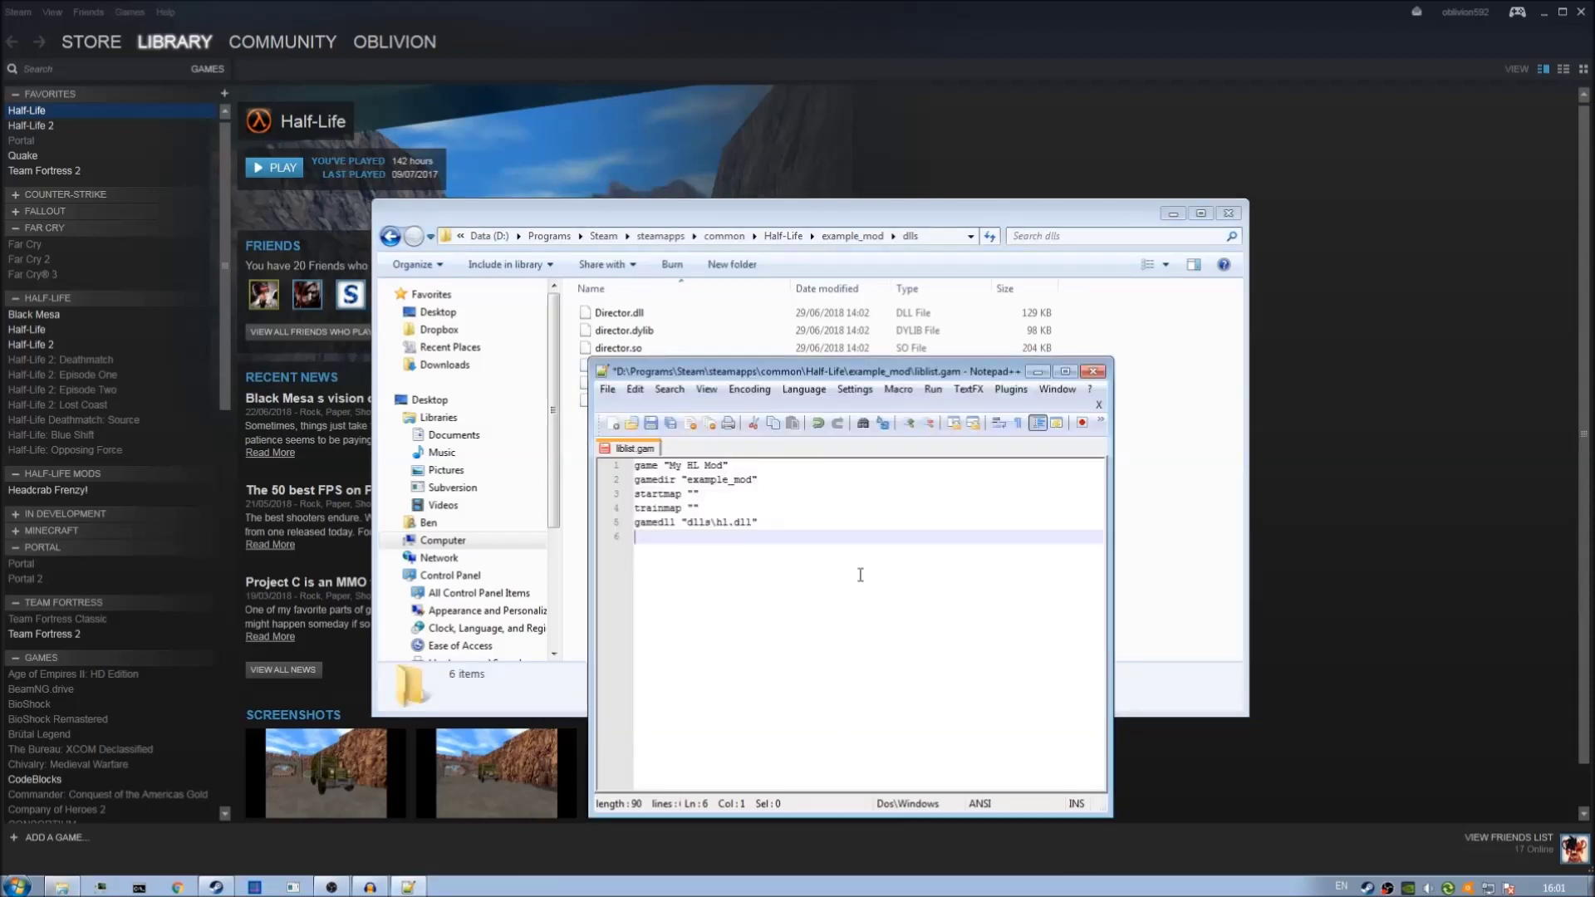
type("gamedll_linux \"\"")
key("Left")
type("dlls\\")
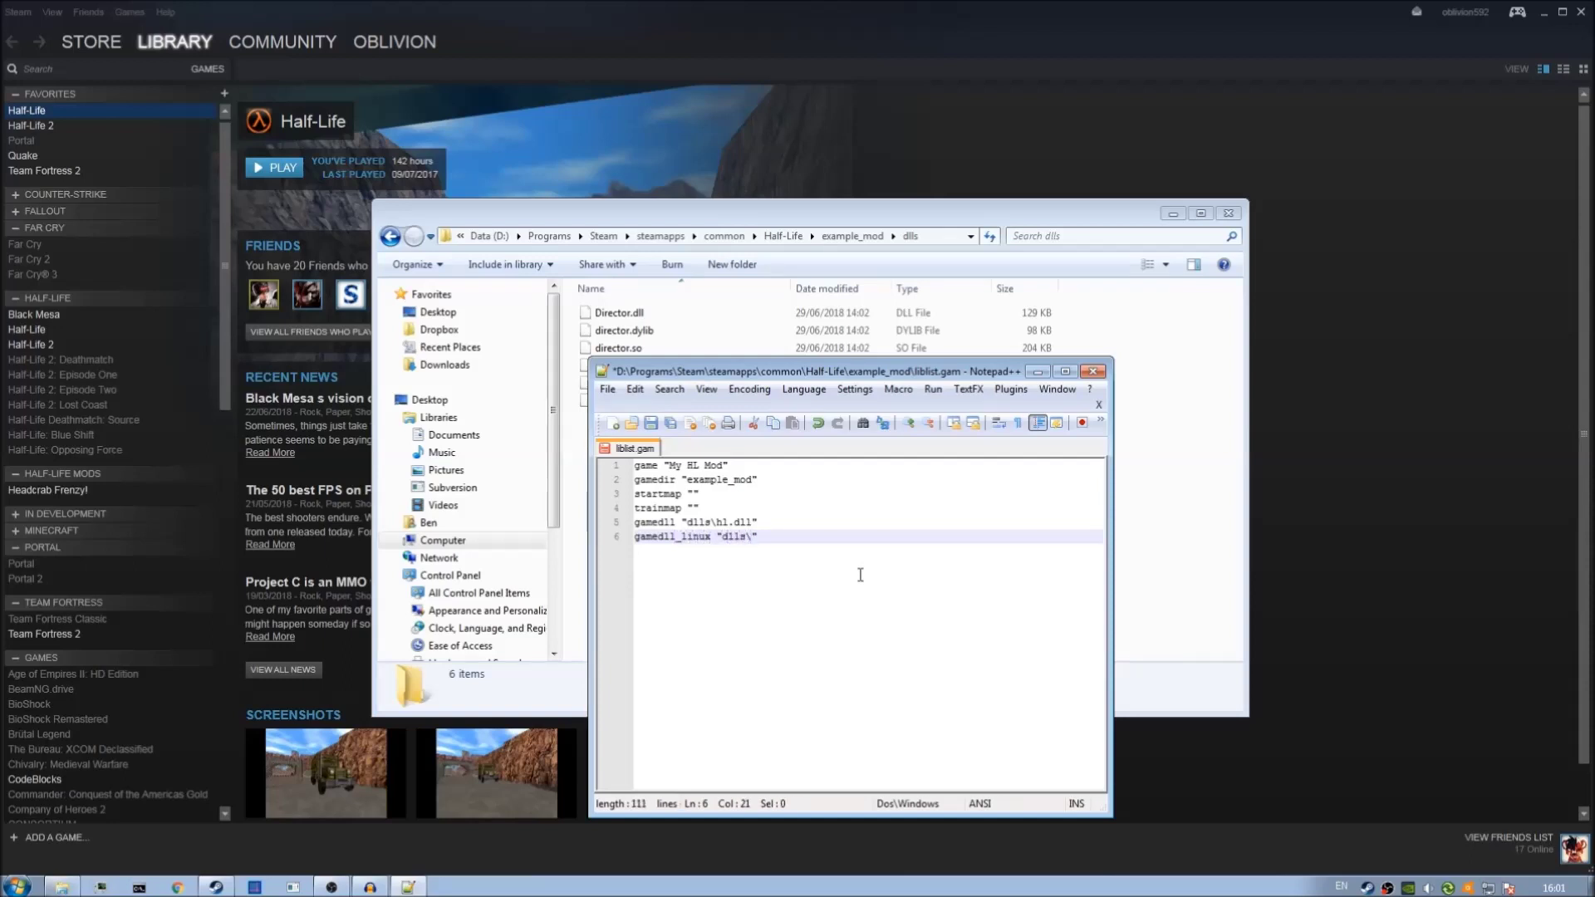
type("hl.so")
key("ctrl+s")
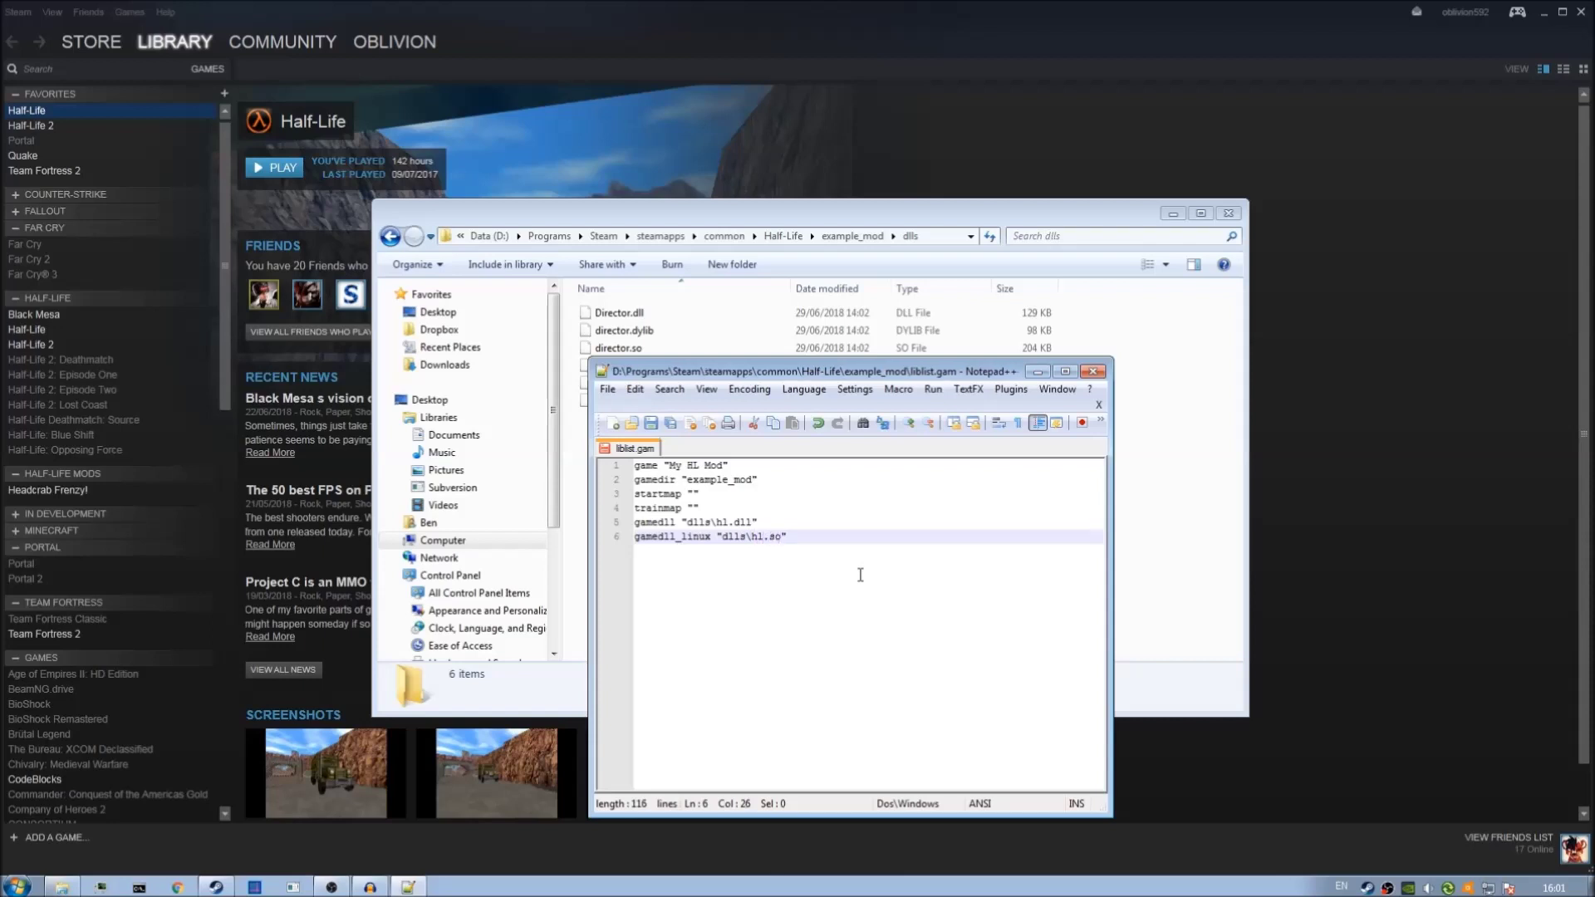
key("End")
key("Return")
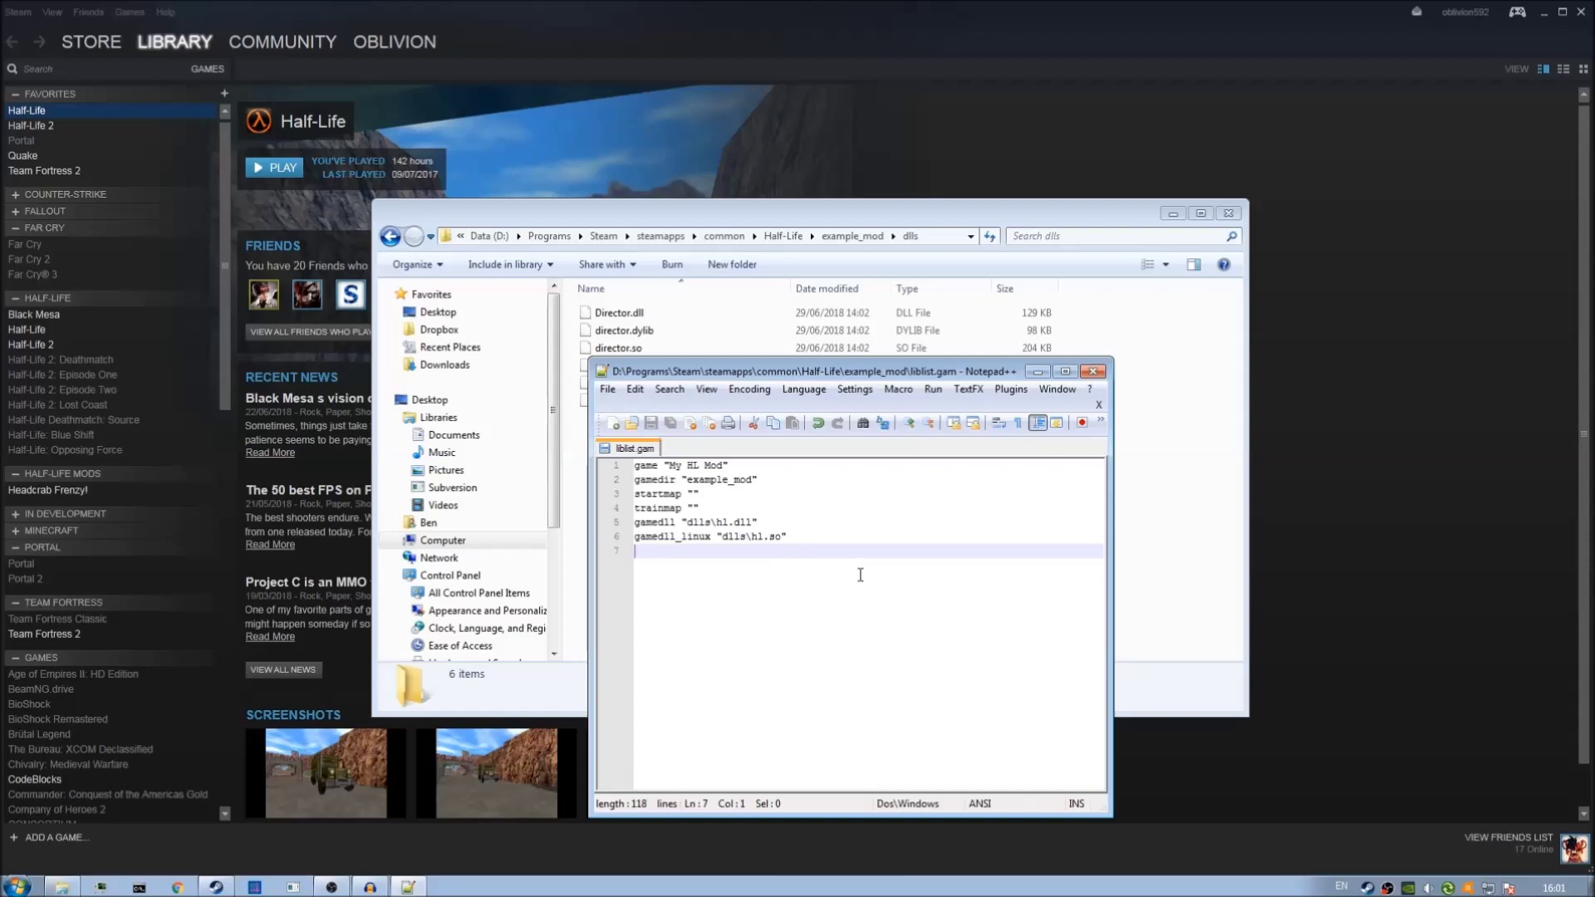
type("game")
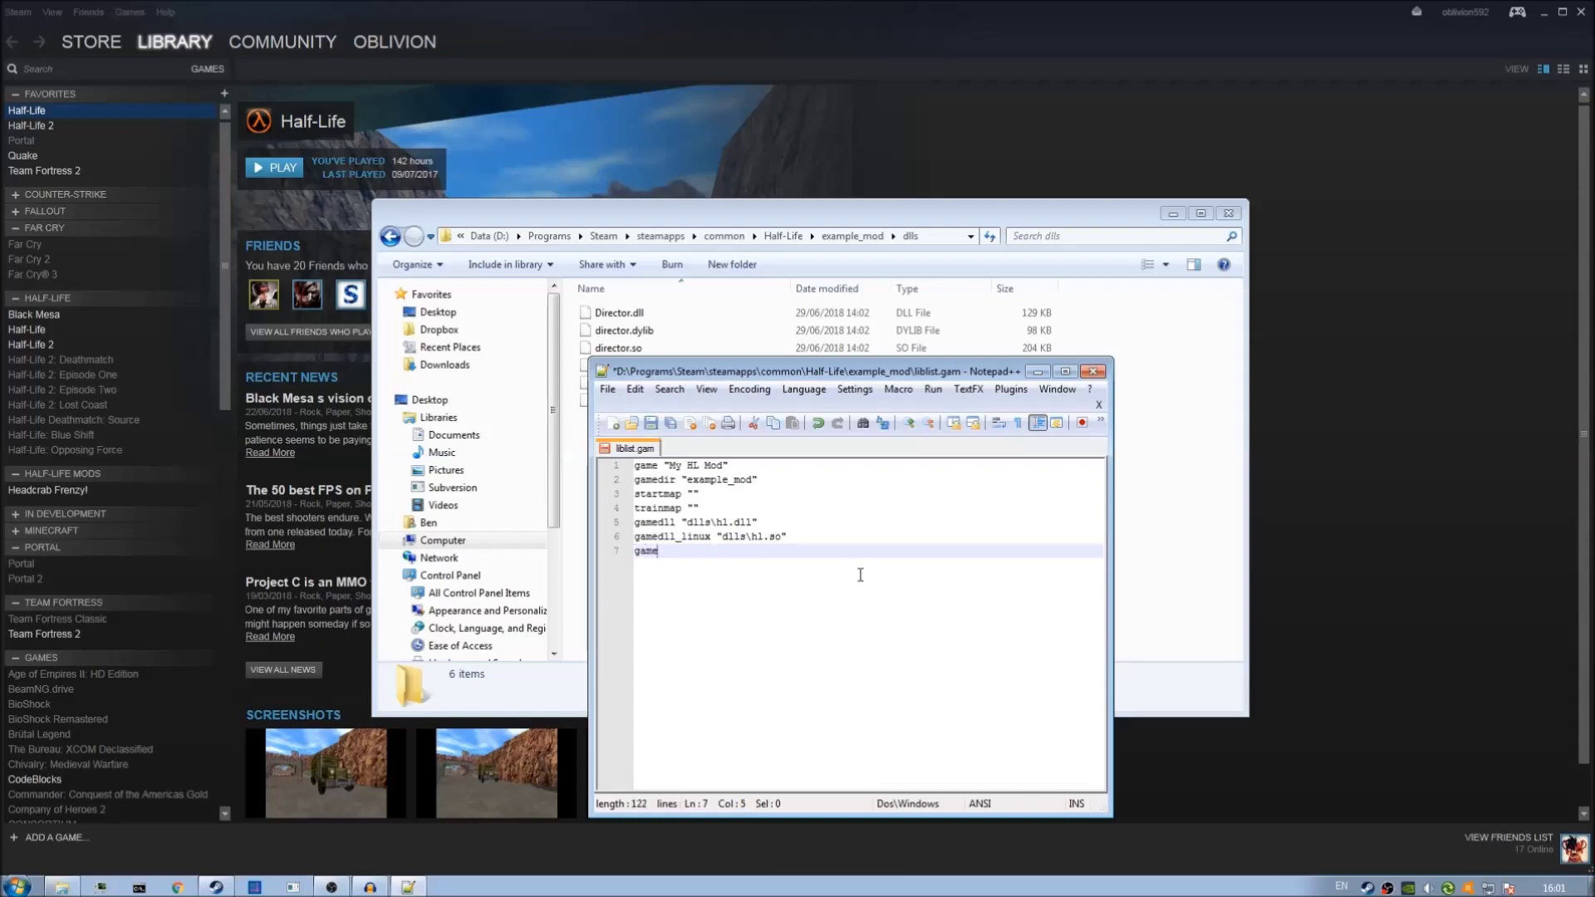
type("dll_")
type("dsx \"d")
type("lls\\h")
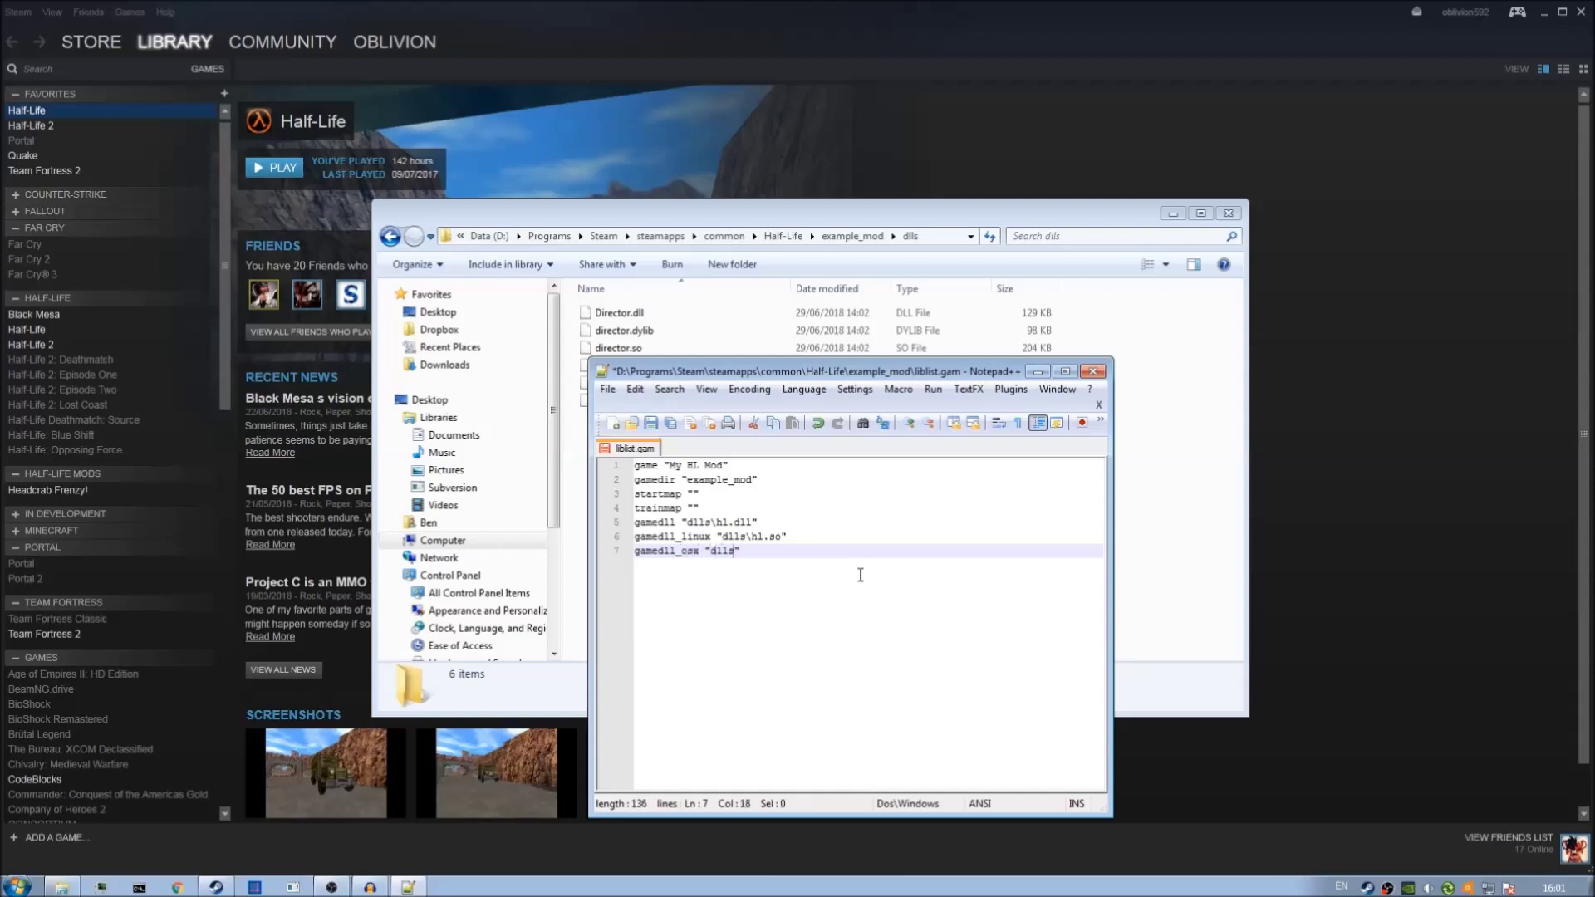
type("l.dylib\"")
Save, add client "1" as line 8, and move the Notepad++ window up and left
key("ctrl+s")
key("Return")
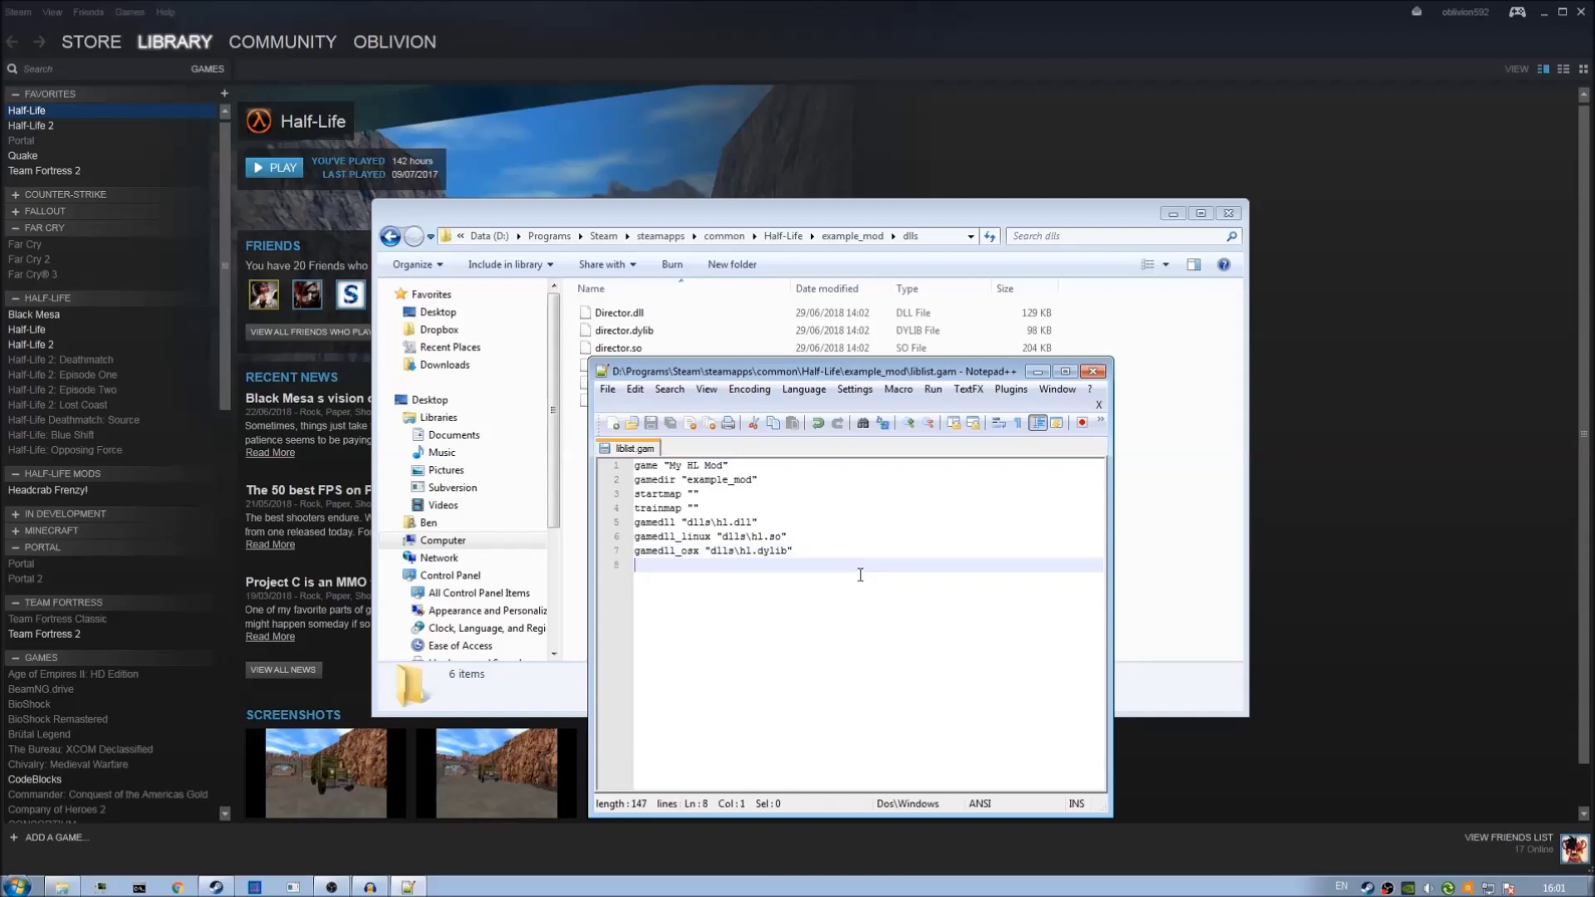
type("client")
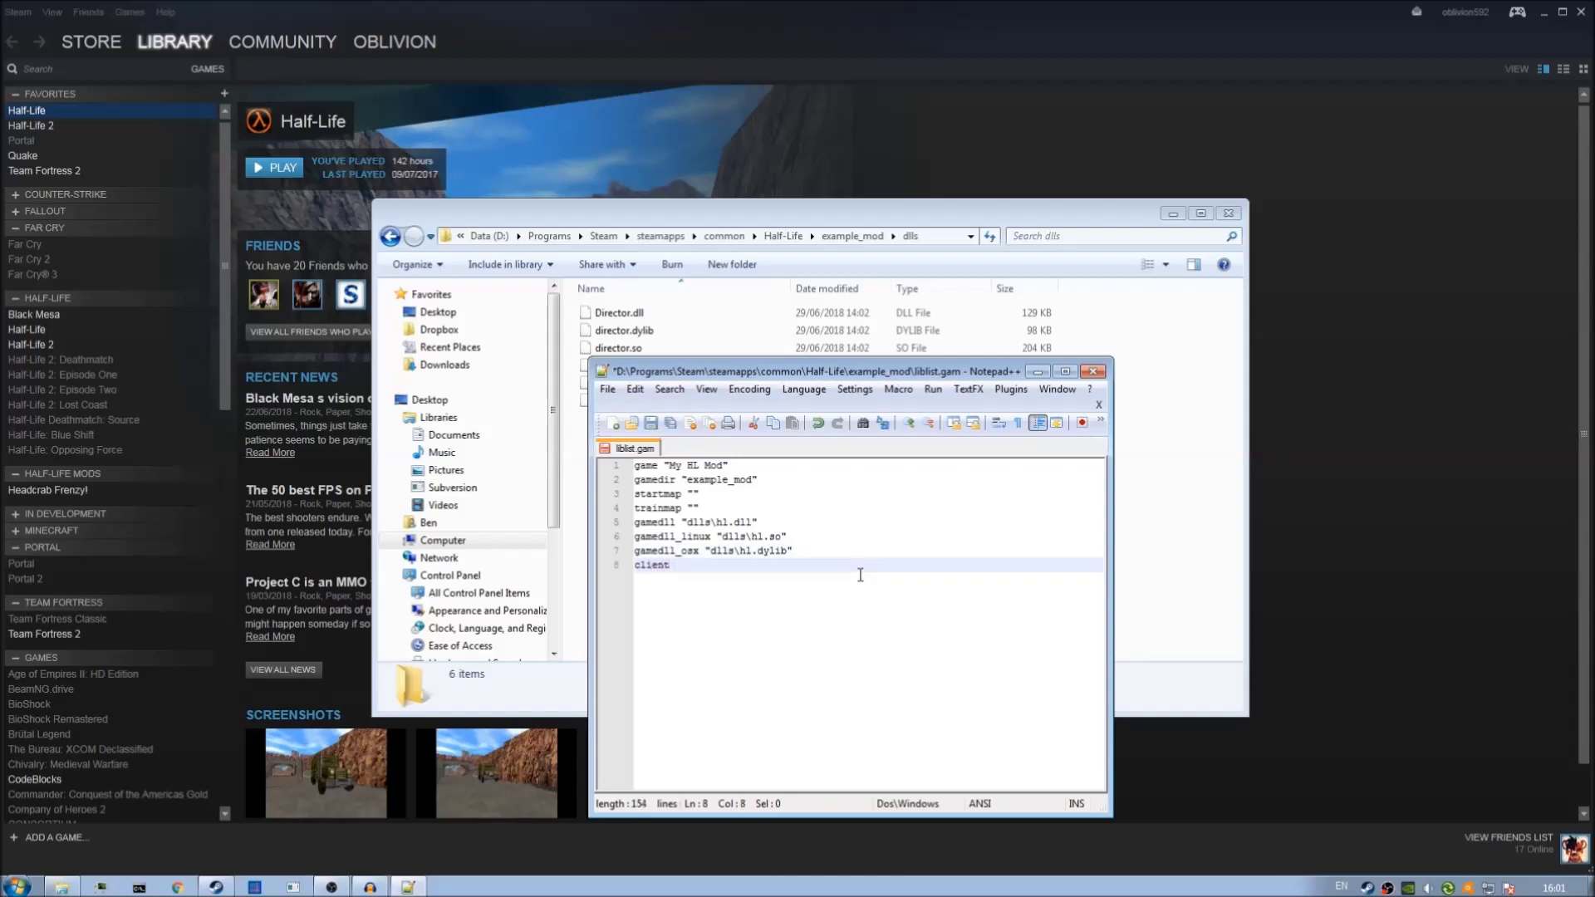
type(" \"1")
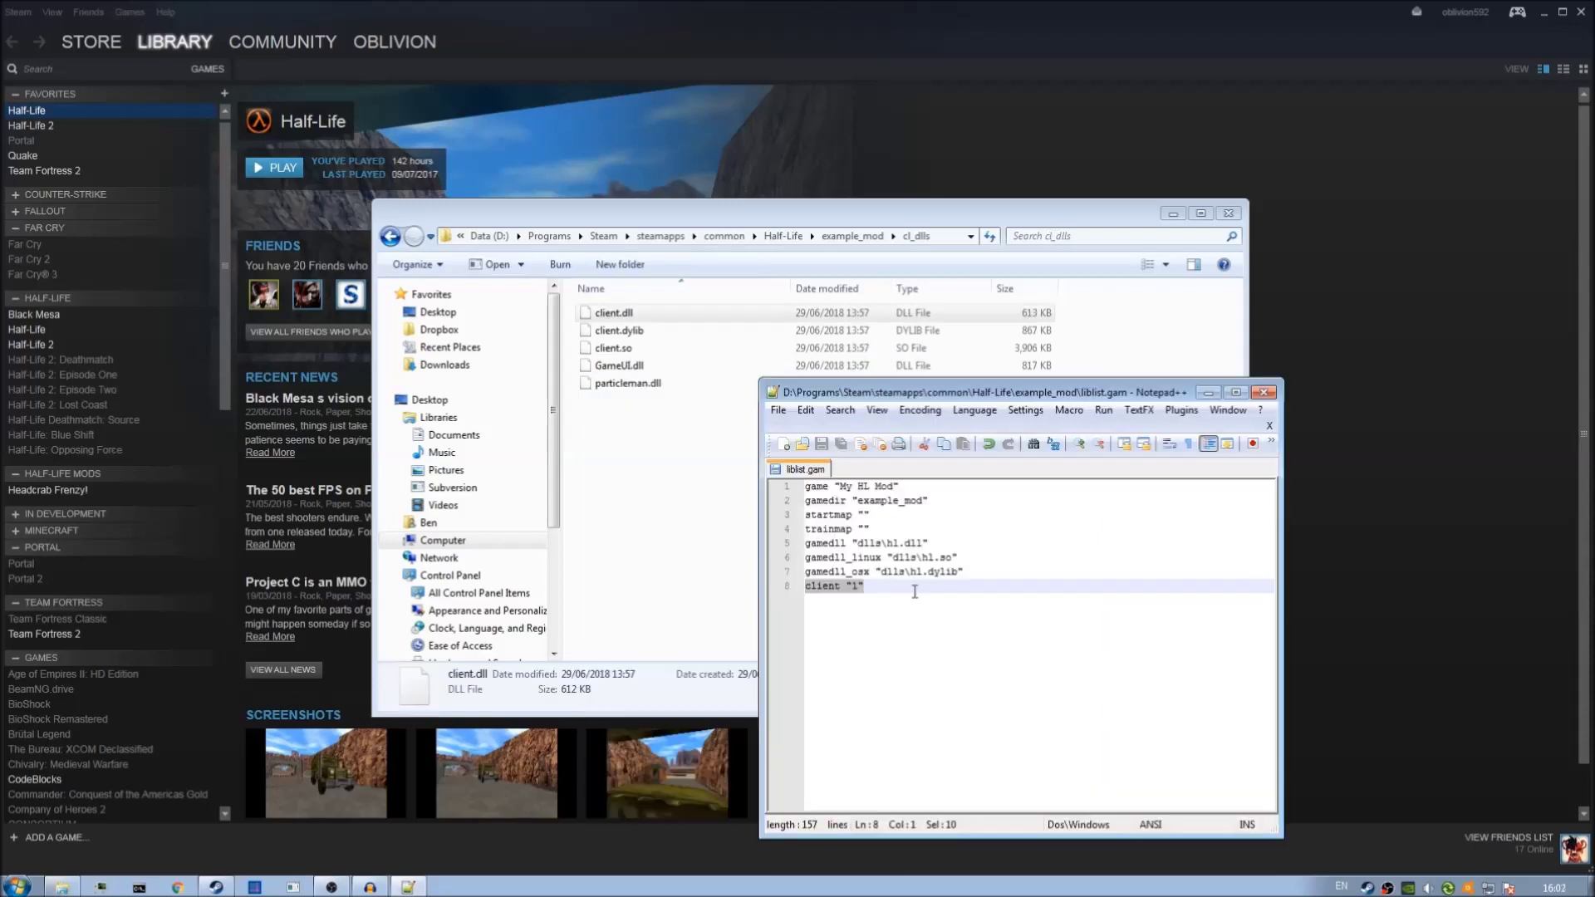
left_click_drag(911, 395, 849, 383)
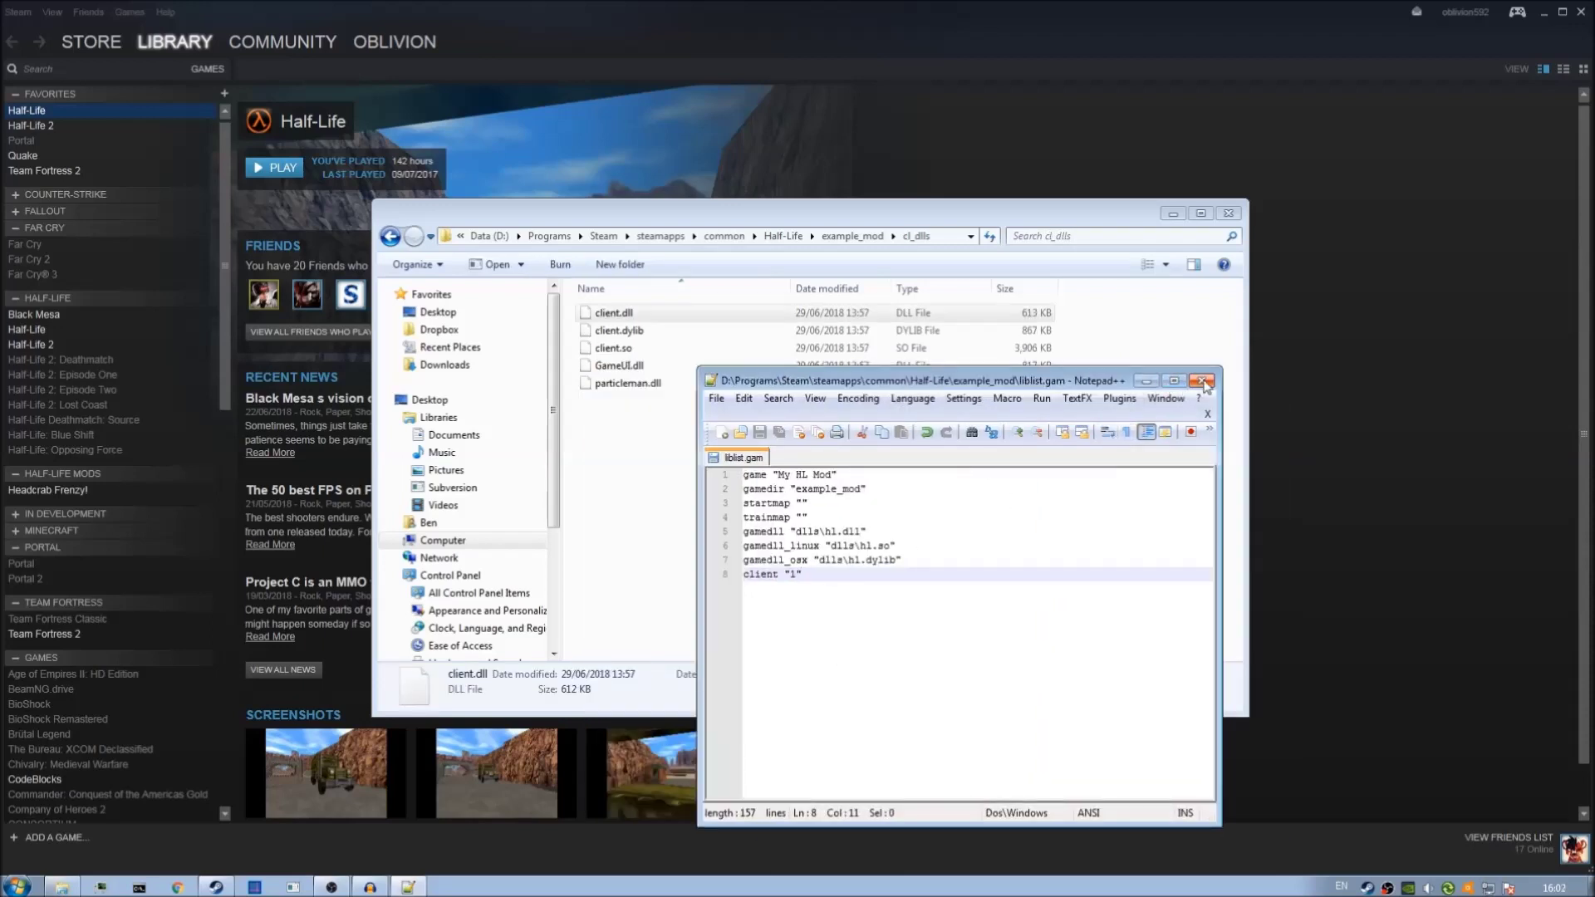
Move the editor aside and go back up to the example_mod folder in Explorer
left_click_drag(864, 384, 747, 353)
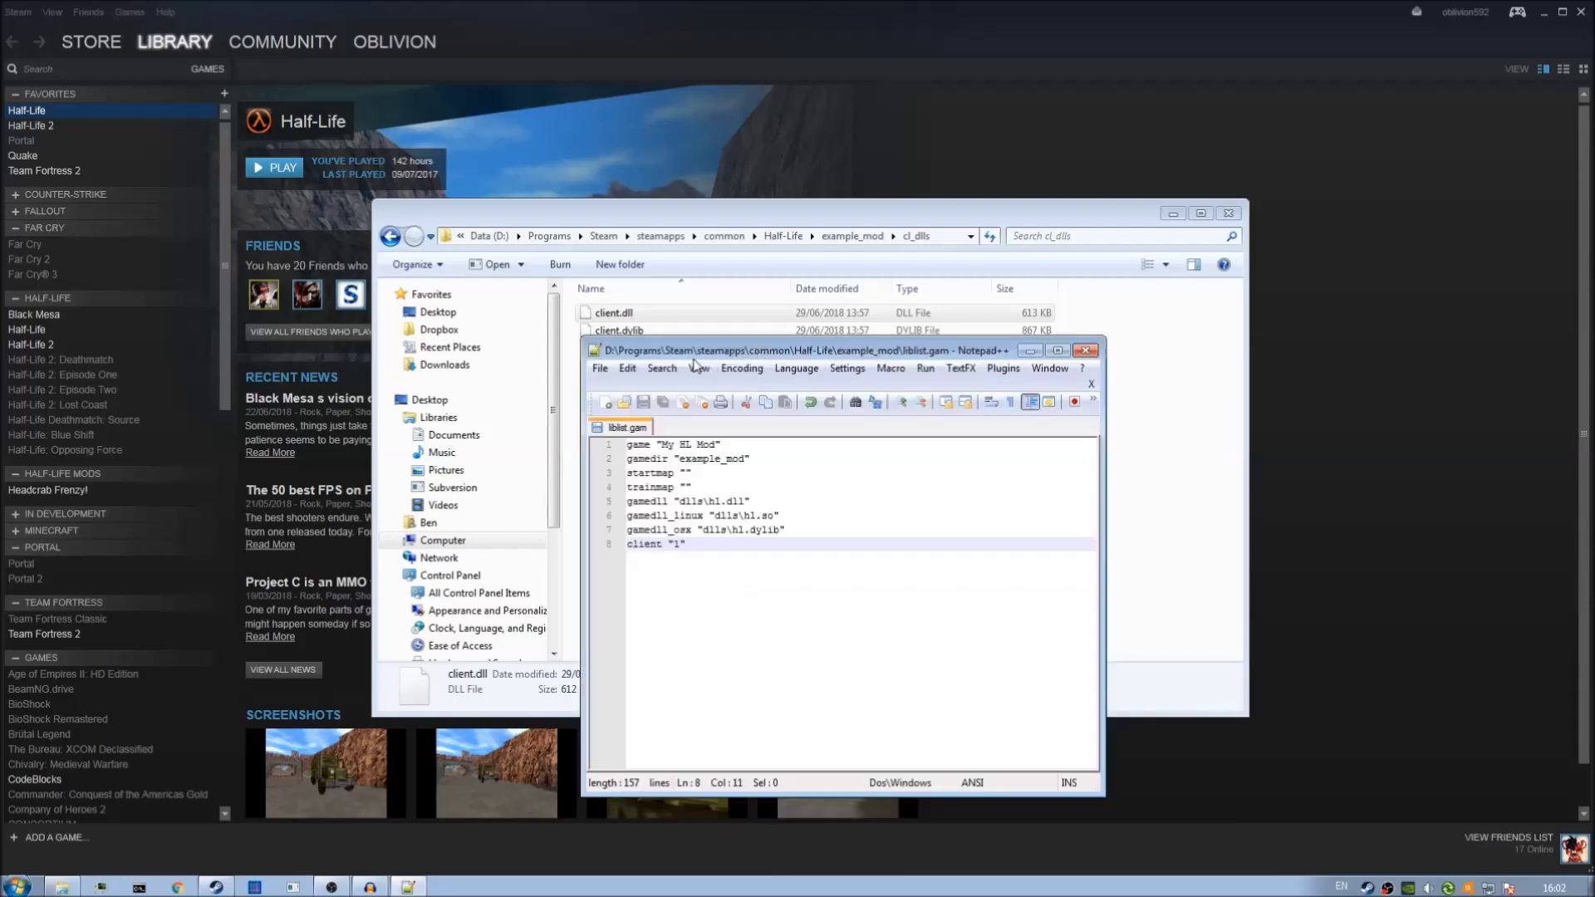
left_click(844, 262)
key("BackSpace")
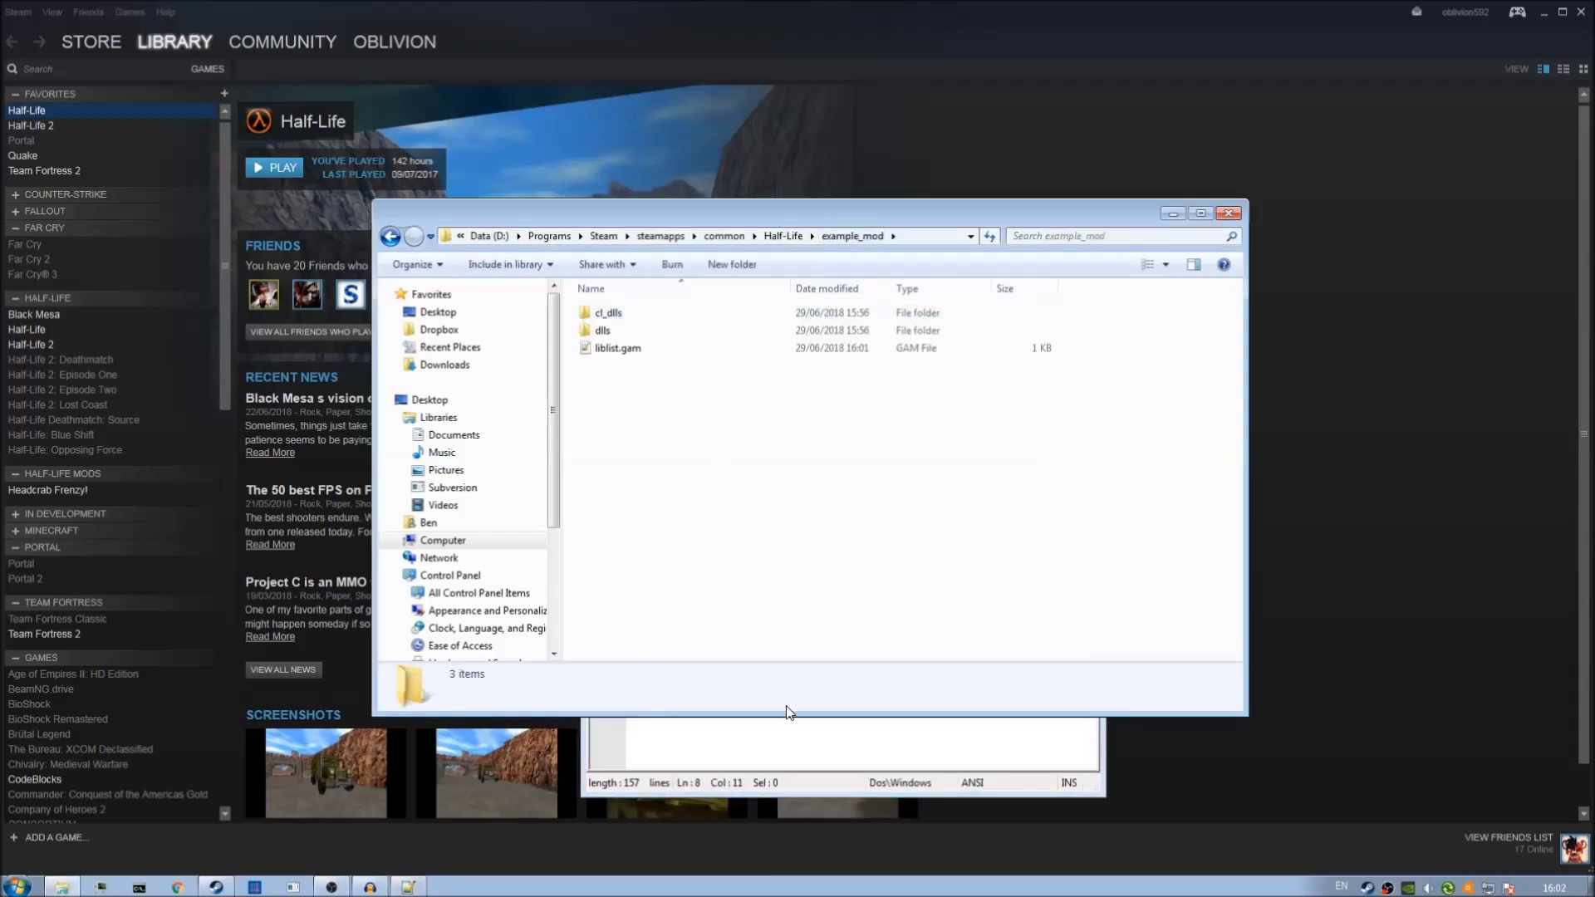
Bring liblist.gam forward and review its eight lines in the editor
left_click(789, 731)
left_click_drag(810, 350, 808, 223)
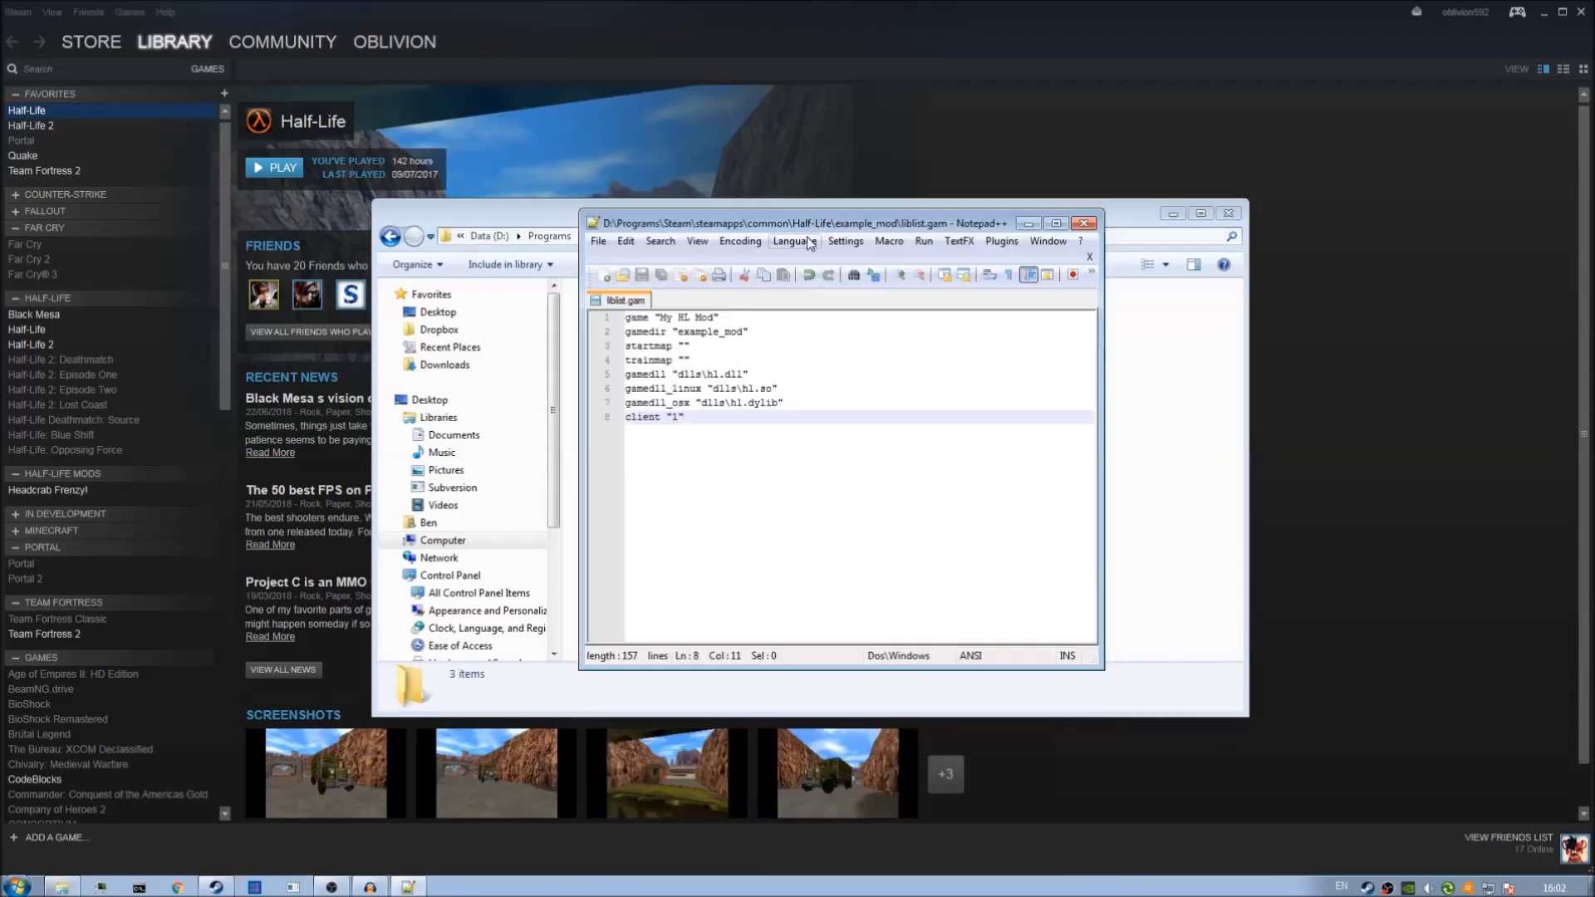
left_click_drag(716, 425, 573, 307)
left_click_drag(705, 419, 582, 309)
left_click(861, 369)
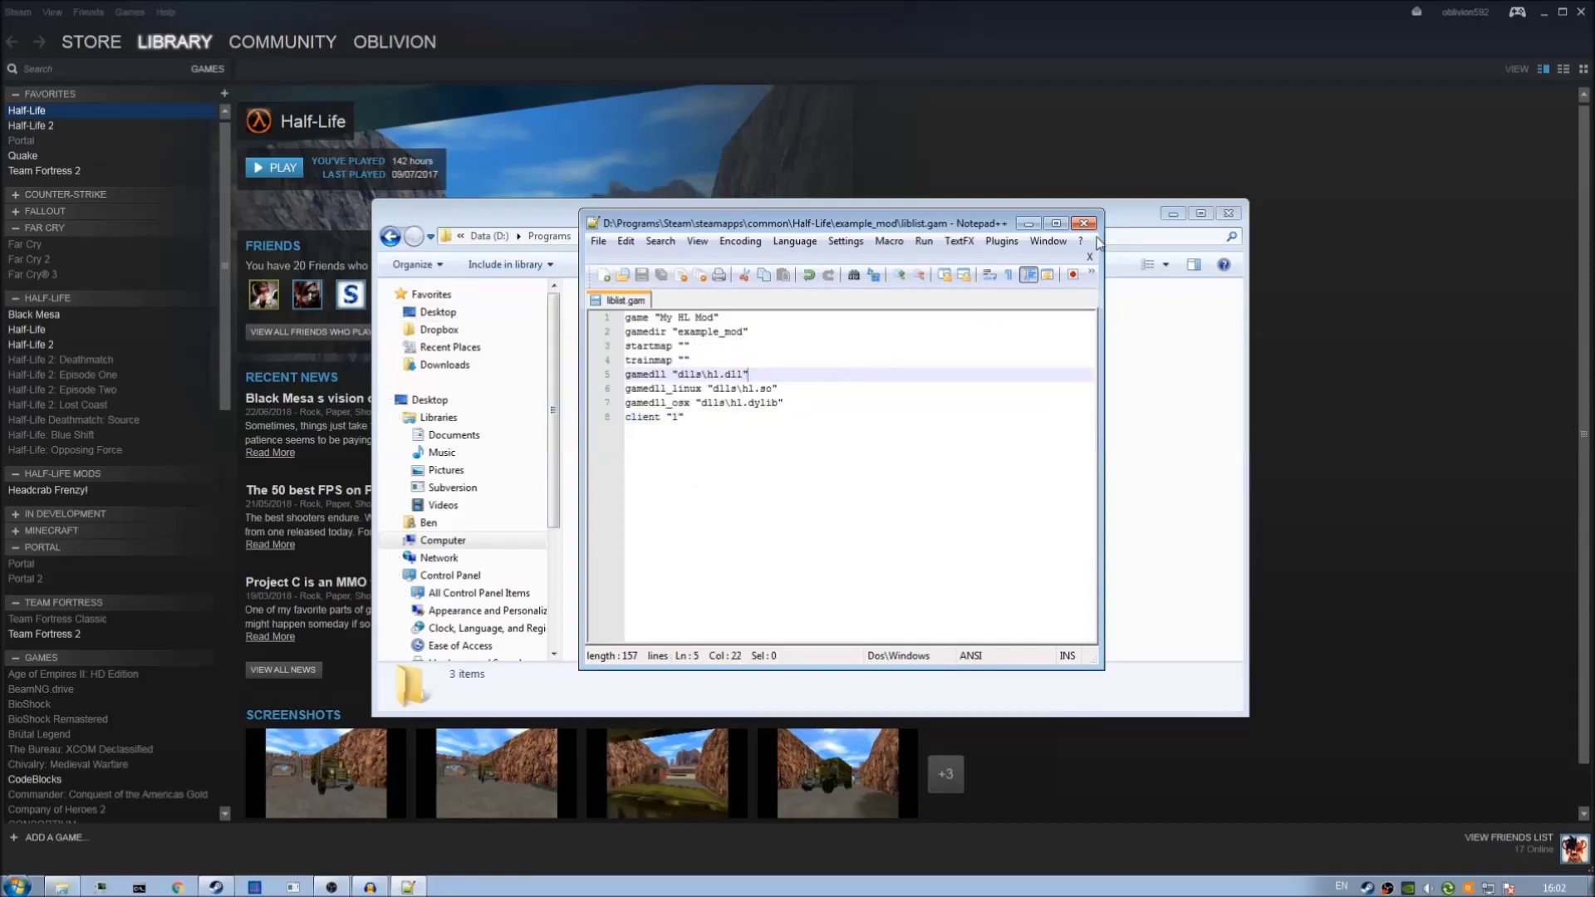
left_click(598, 241)
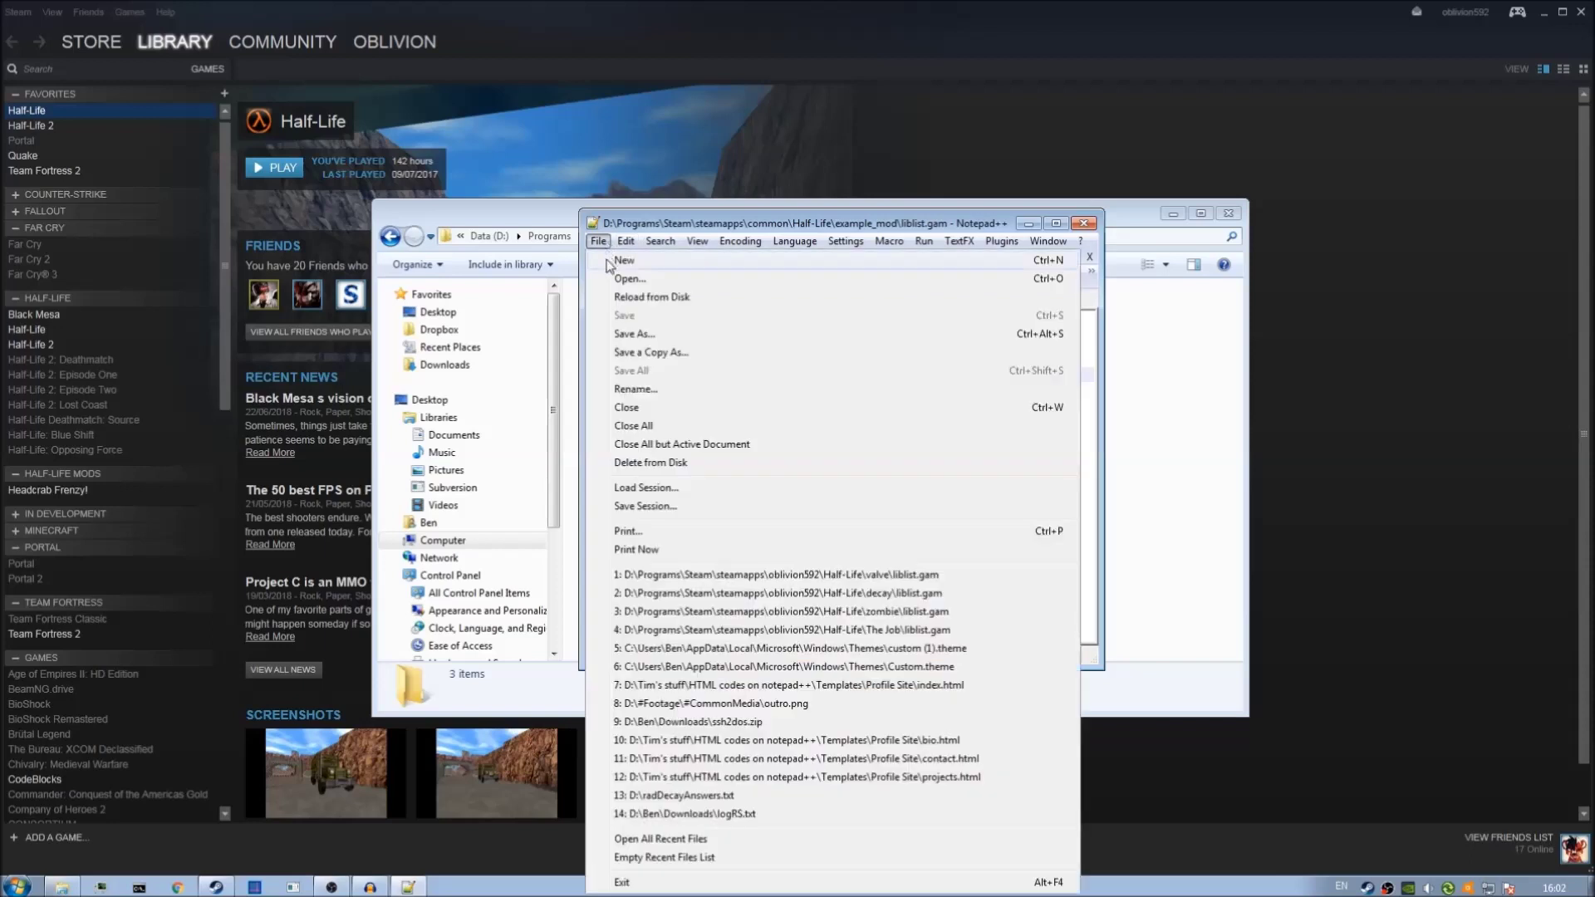
left_click(598, 241)
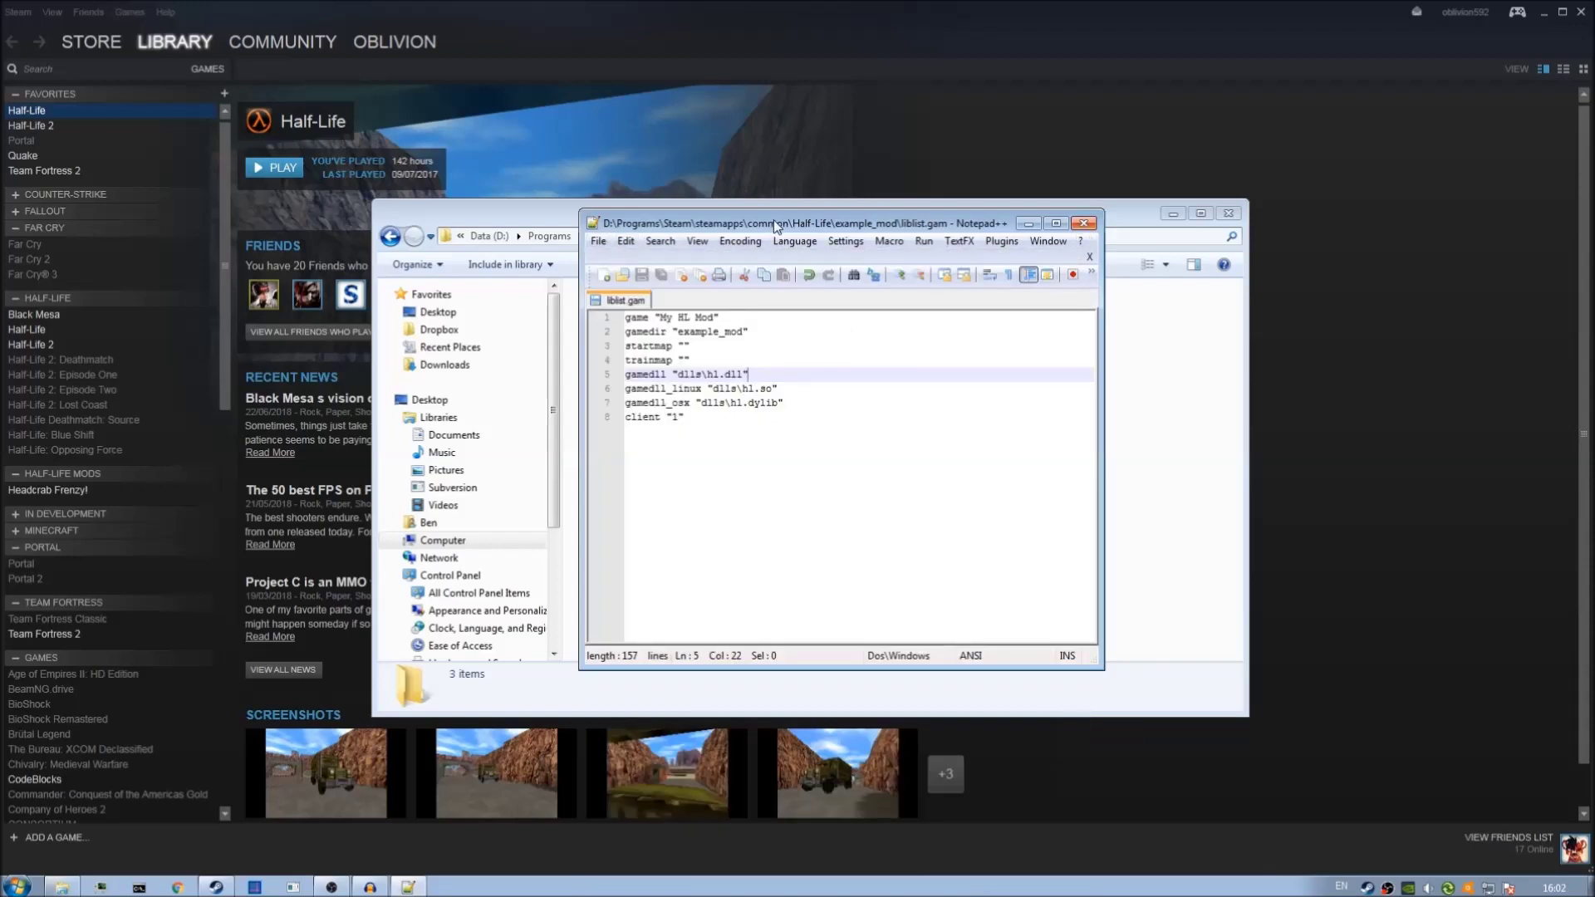
left_click_drag(774, 219, 782, 242)
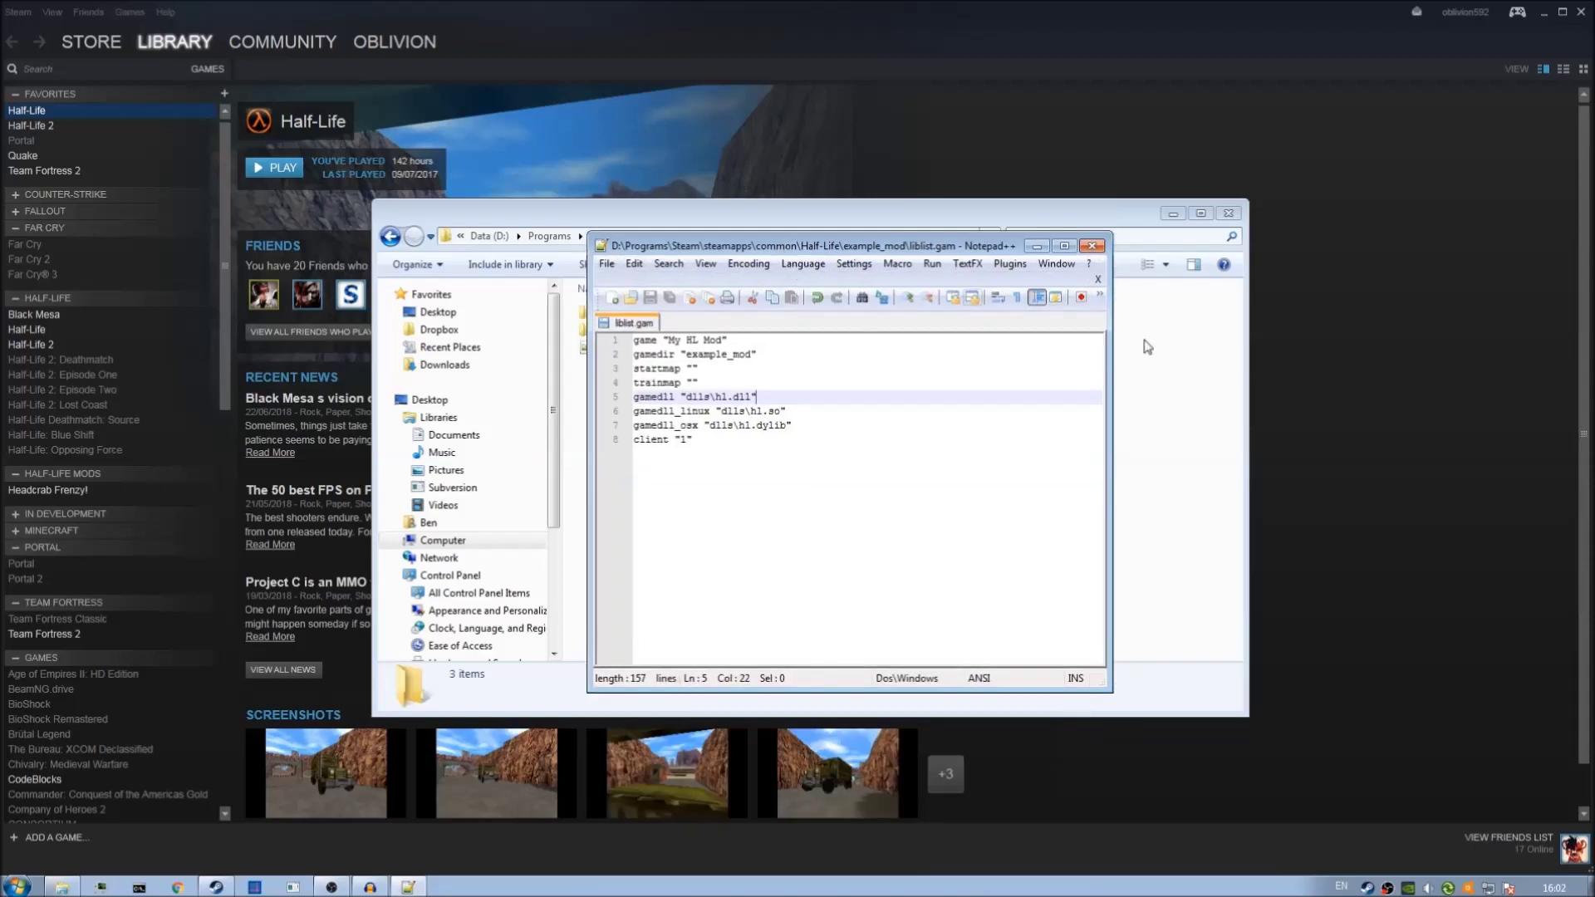
Close the liblist.gam editor and the Explorer window
left_click(1091, 246)
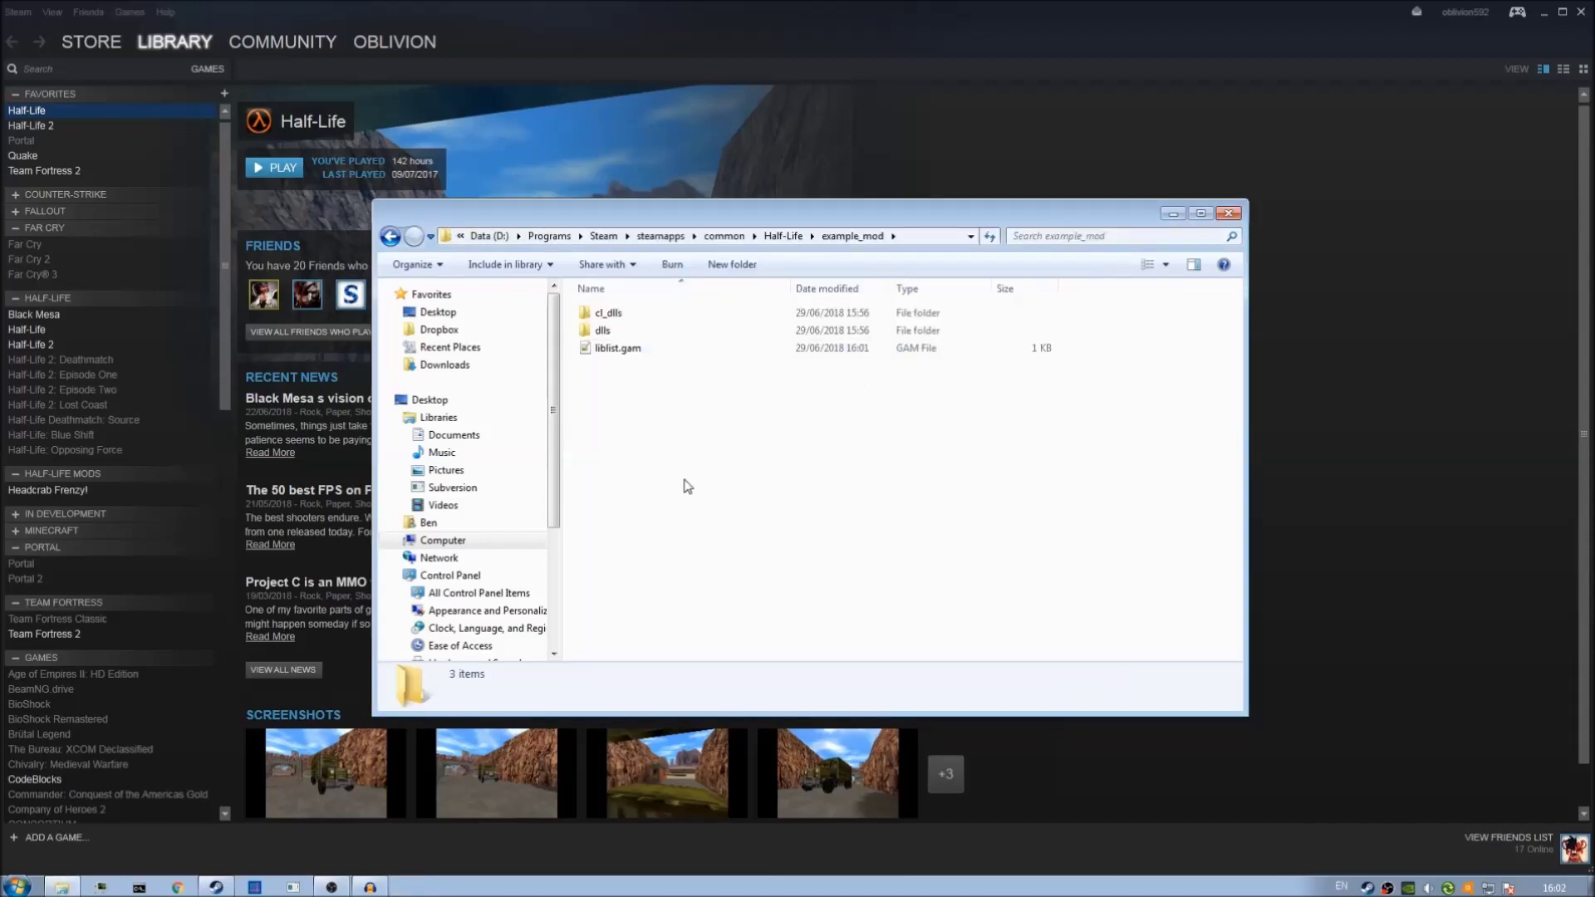
left_click_drag(1018, 214, 963, 210)
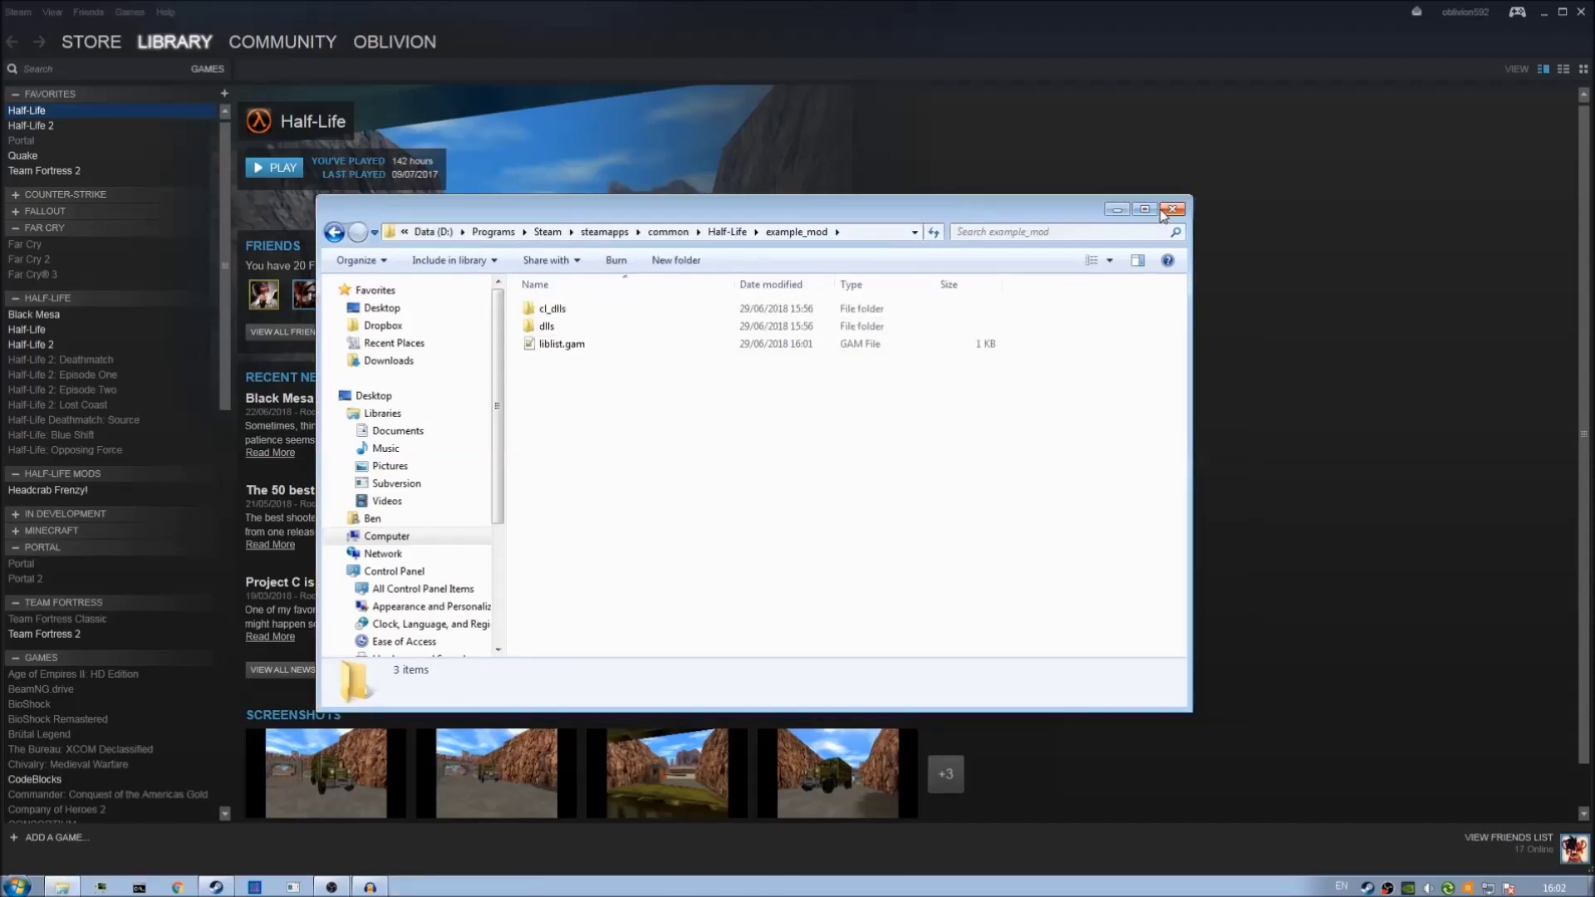
left_click(1162, 213)
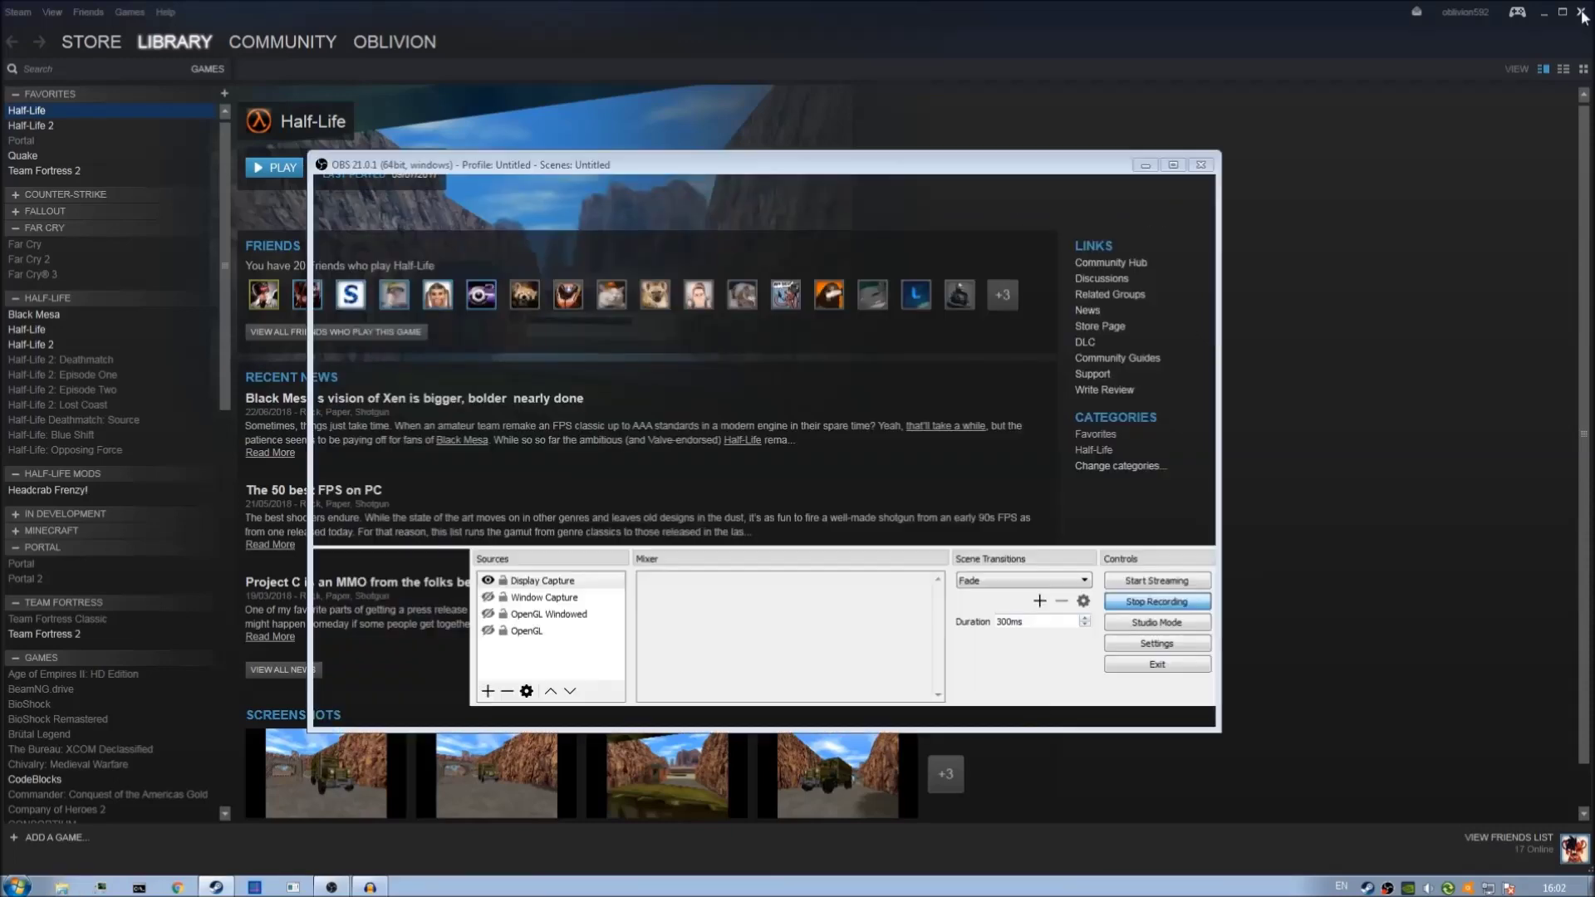
Close the Steam library, exit Steam from its tray icon, and show the desktop
left_click(1581, 13)
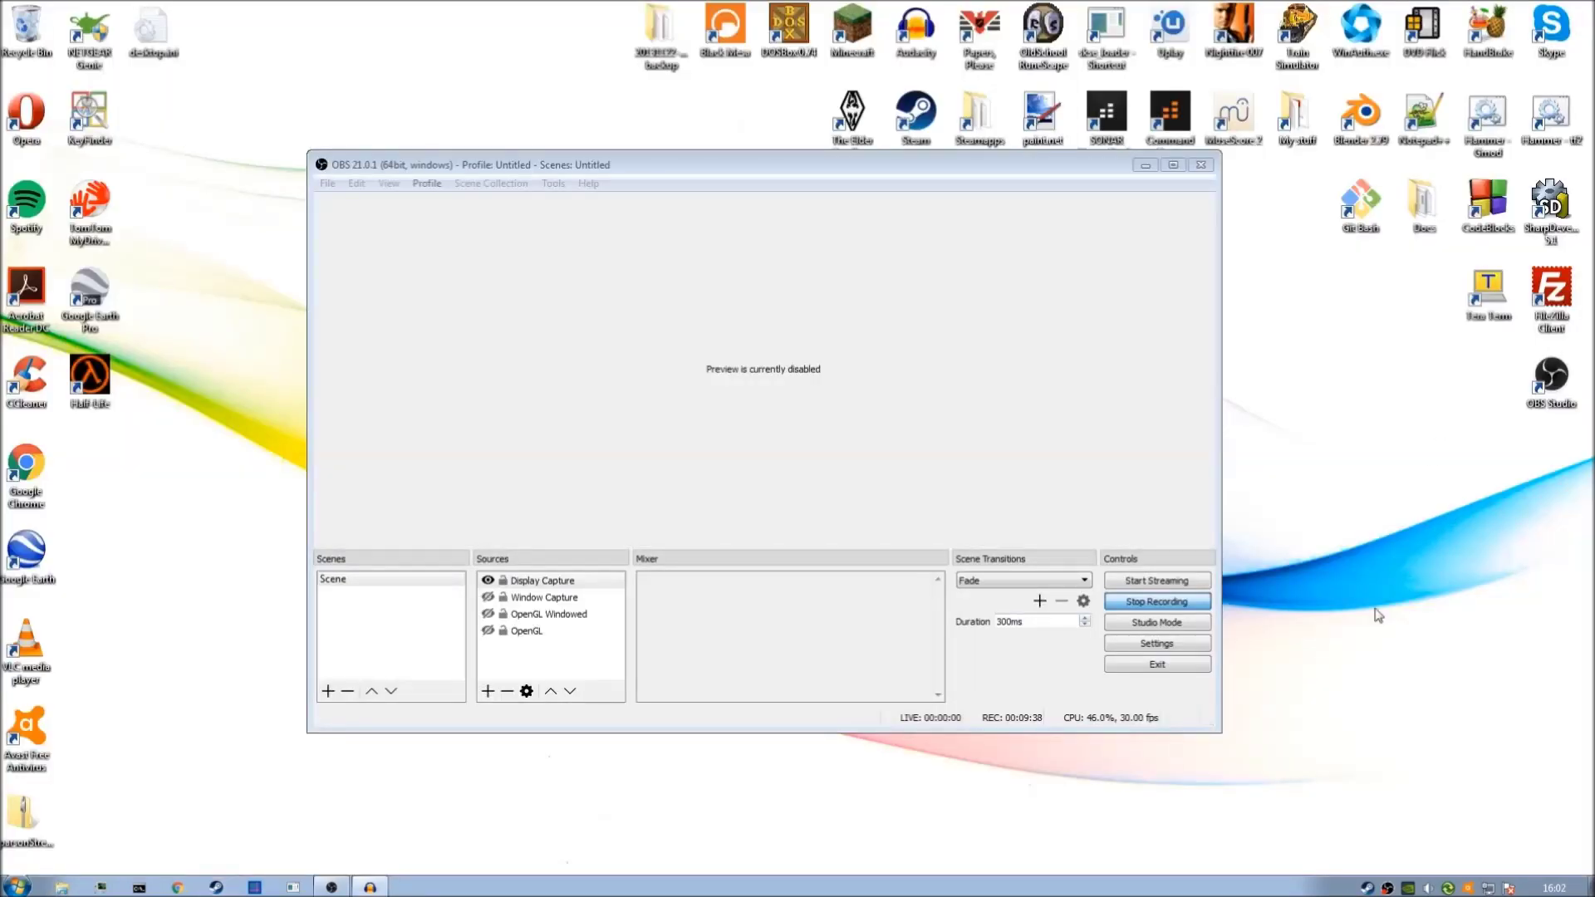
right_click(1366, 887)
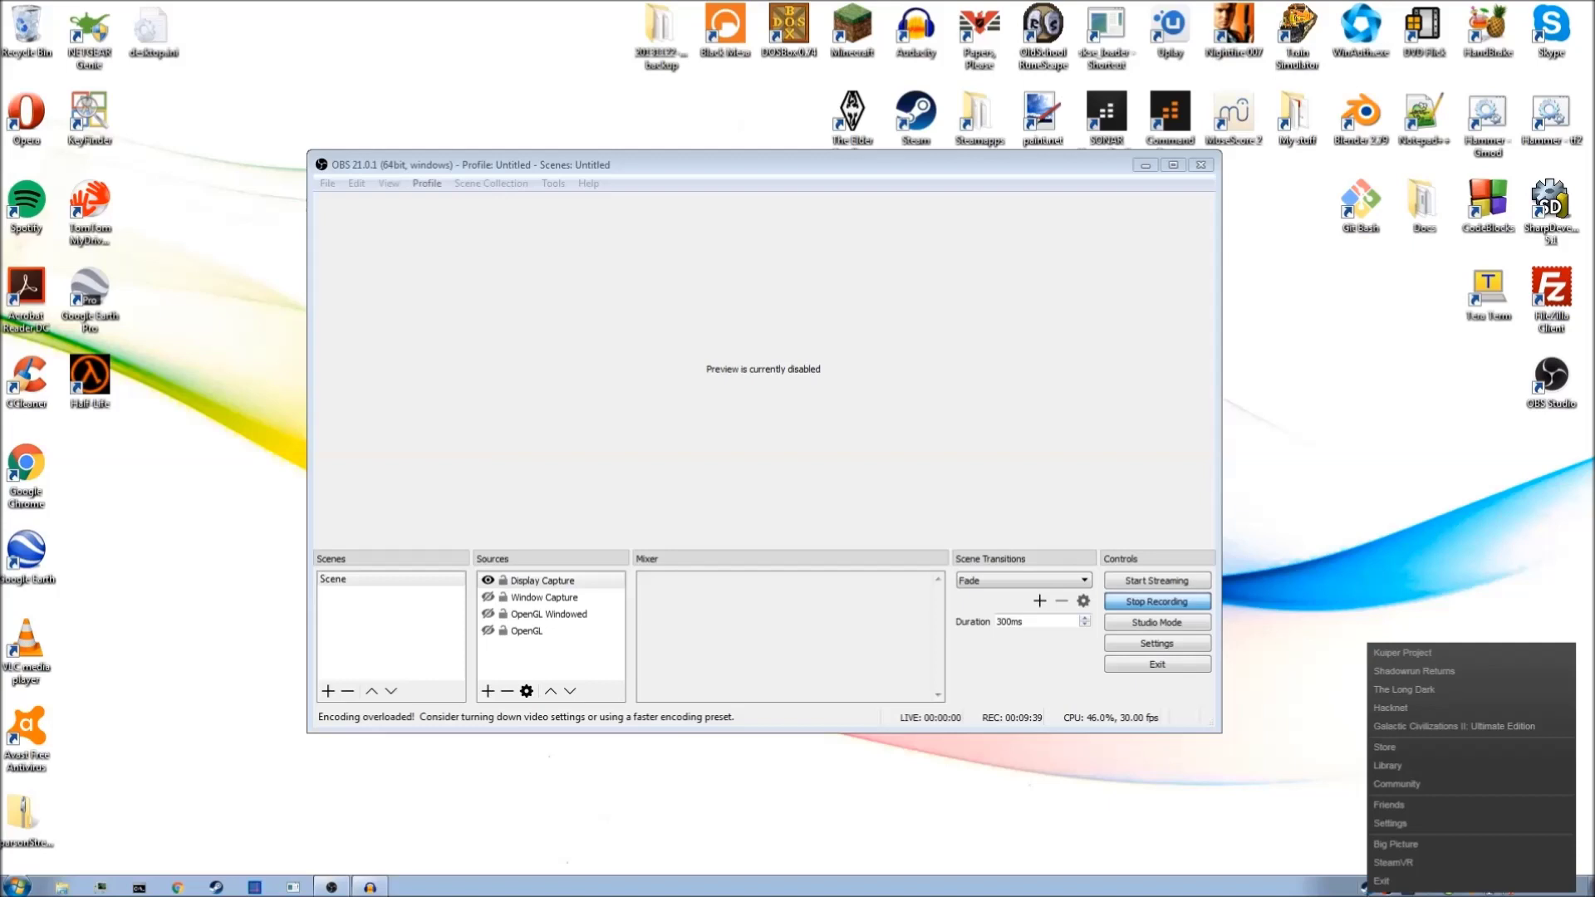
left_click(1380, 880)
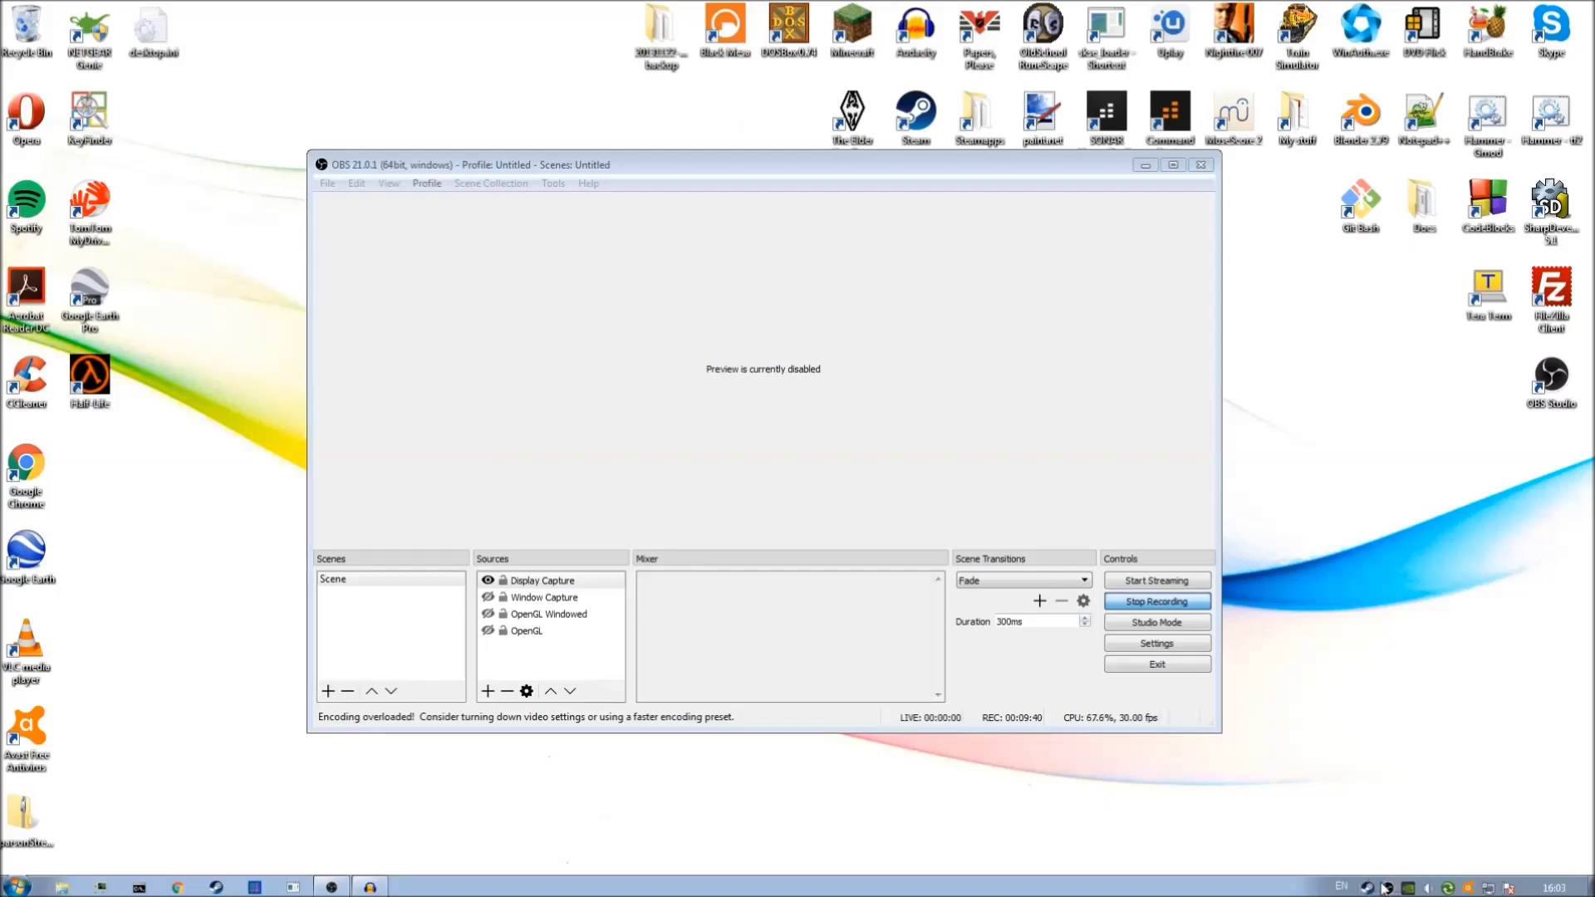
left_click(1144, 165)
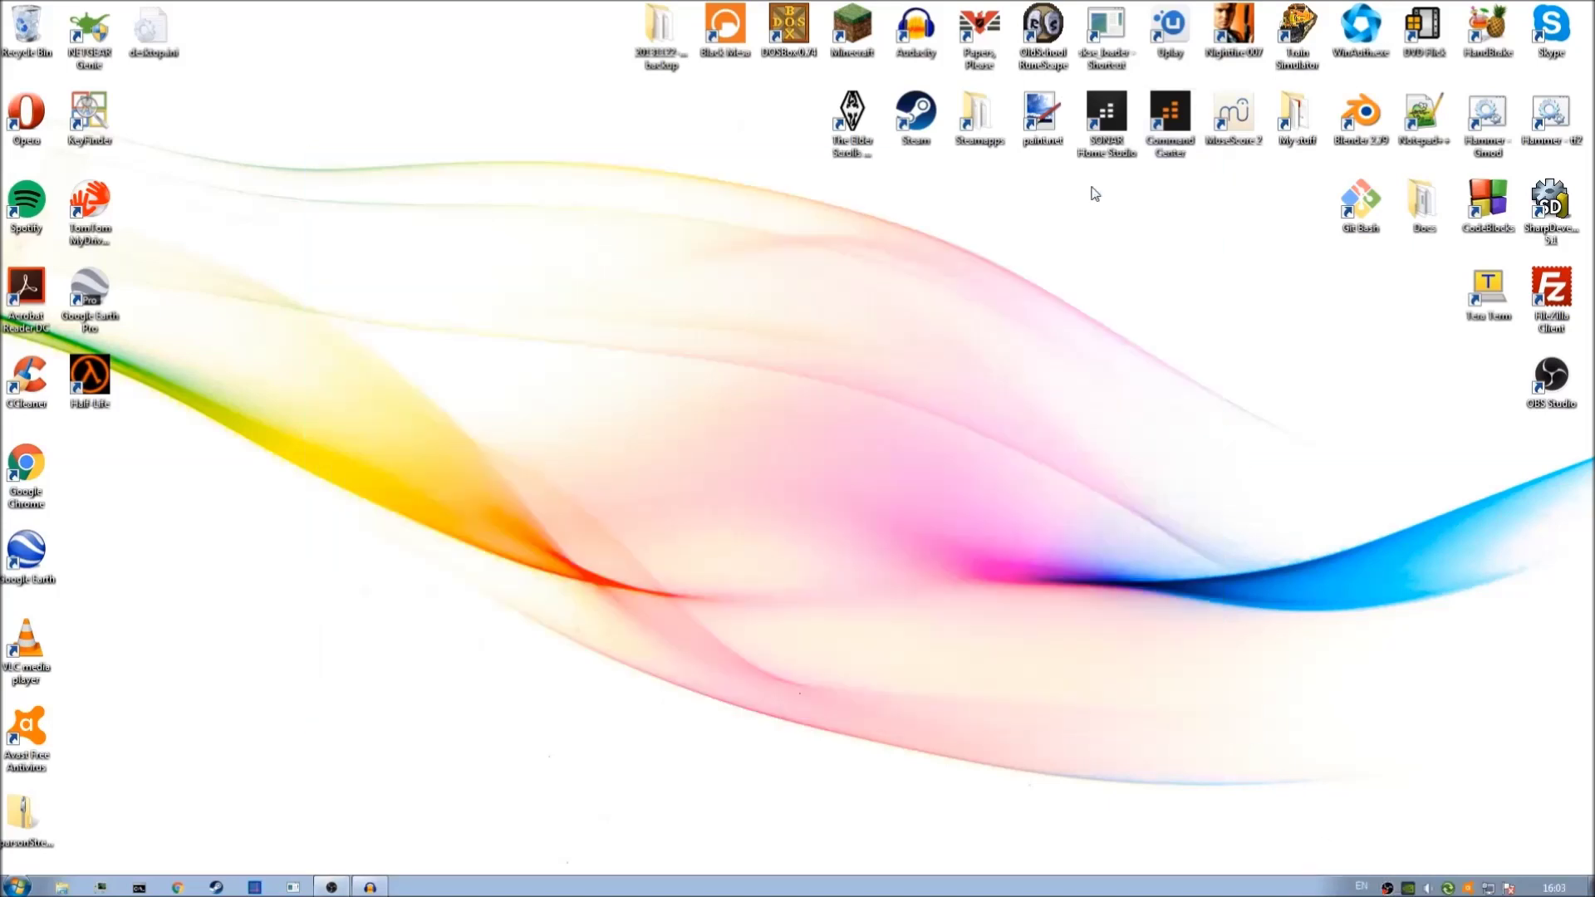
Relaunch Steam from the desktop shortcut and open My HL Mod from the library list
double_click(920, 135)
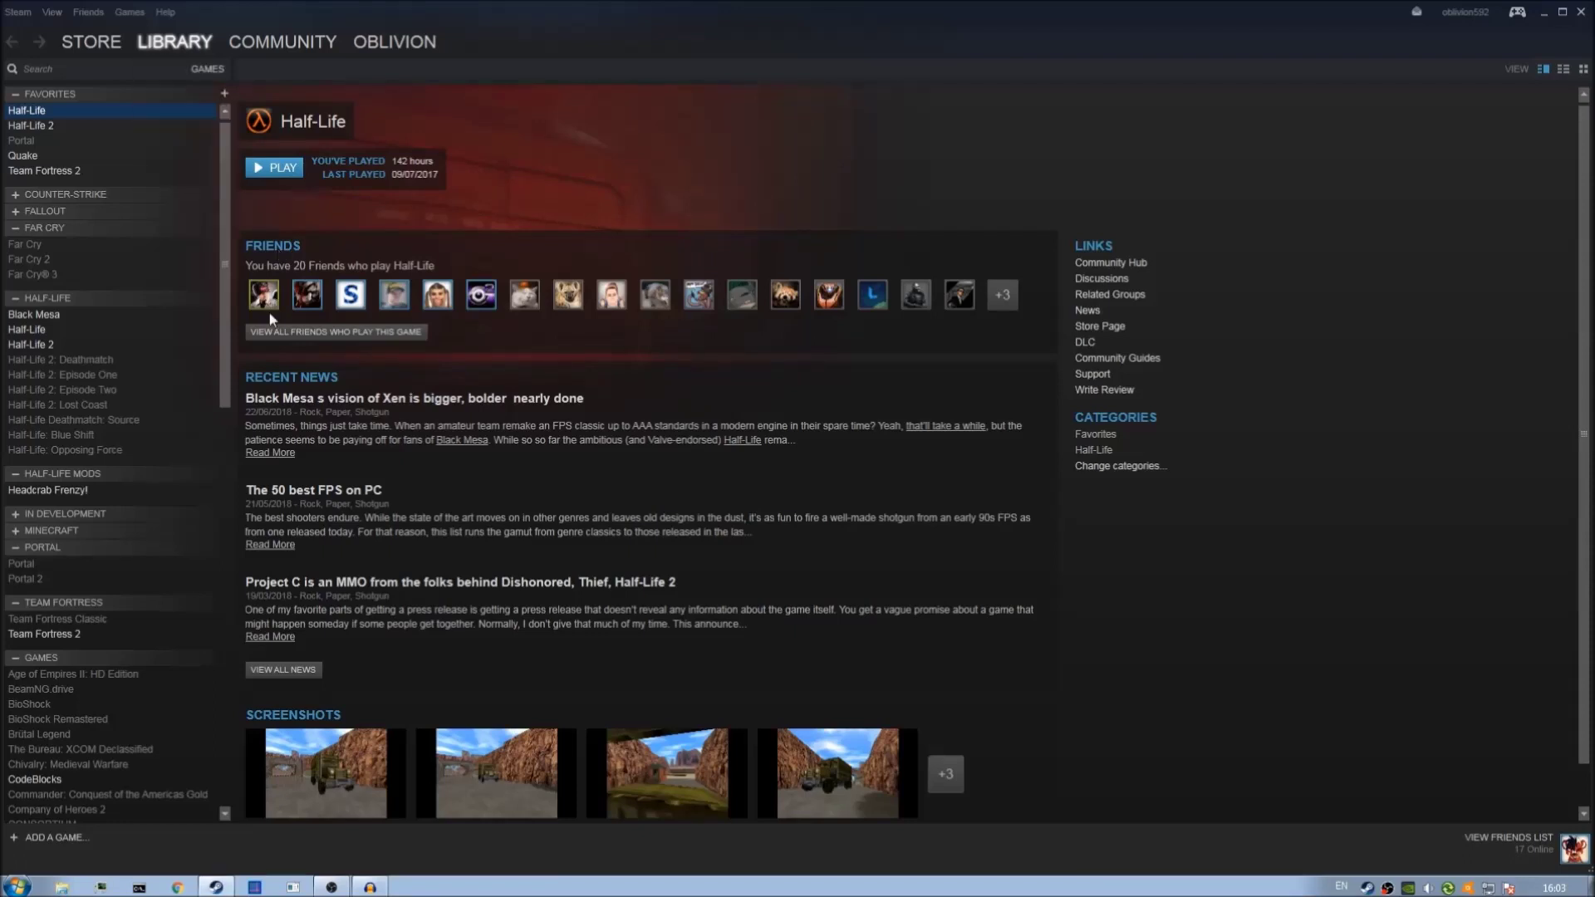
scroll(210, 452, "down", 10)
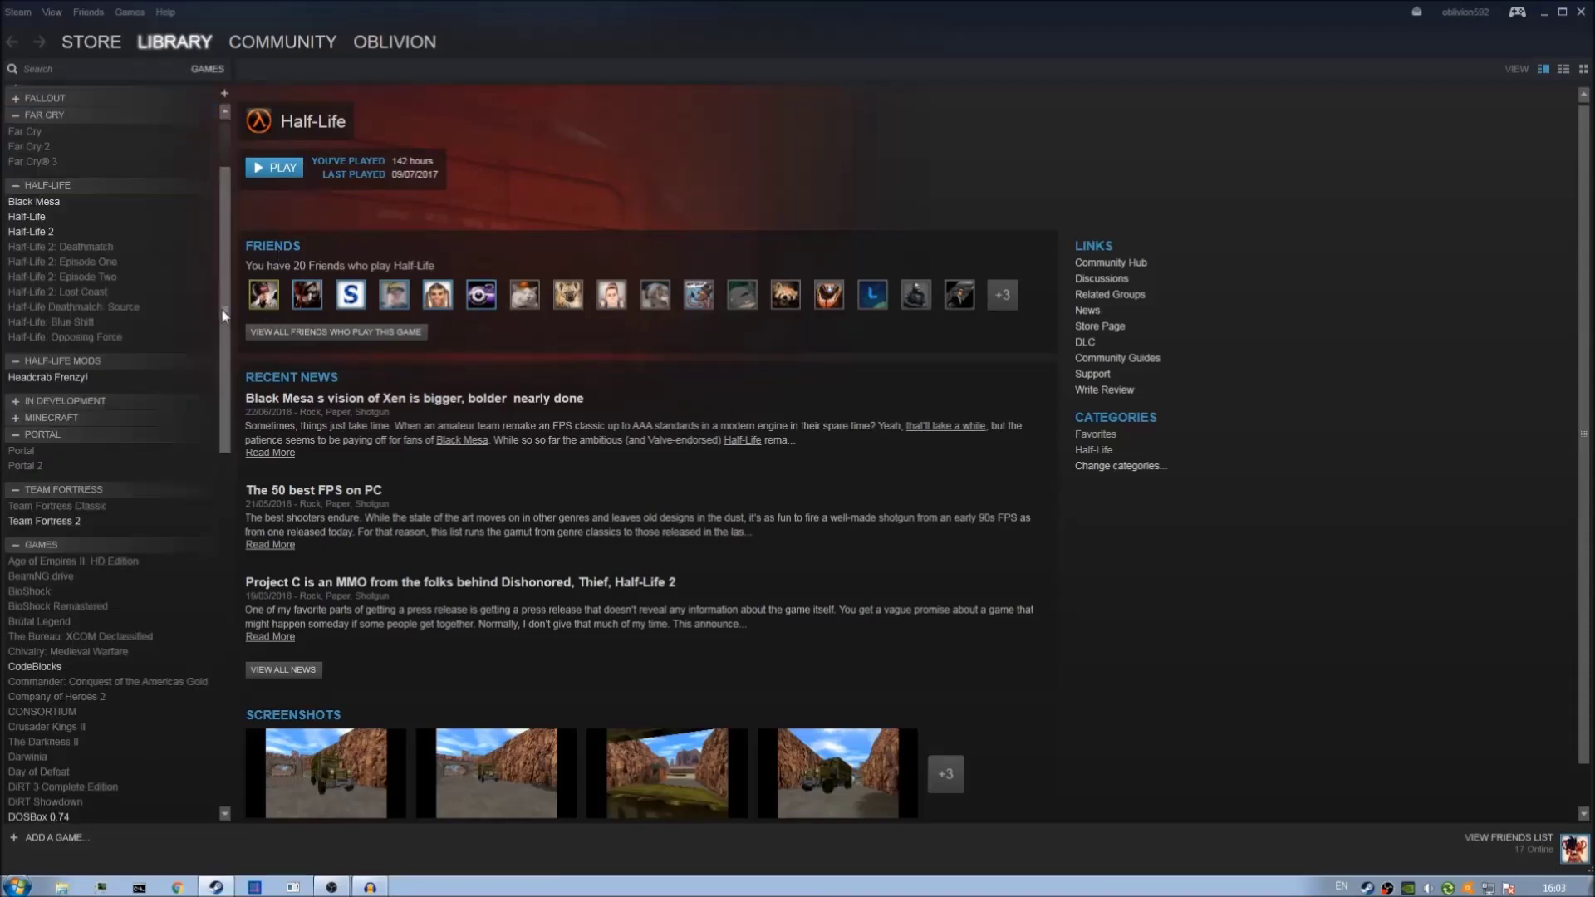
scroll(209, 453, "down", 10)
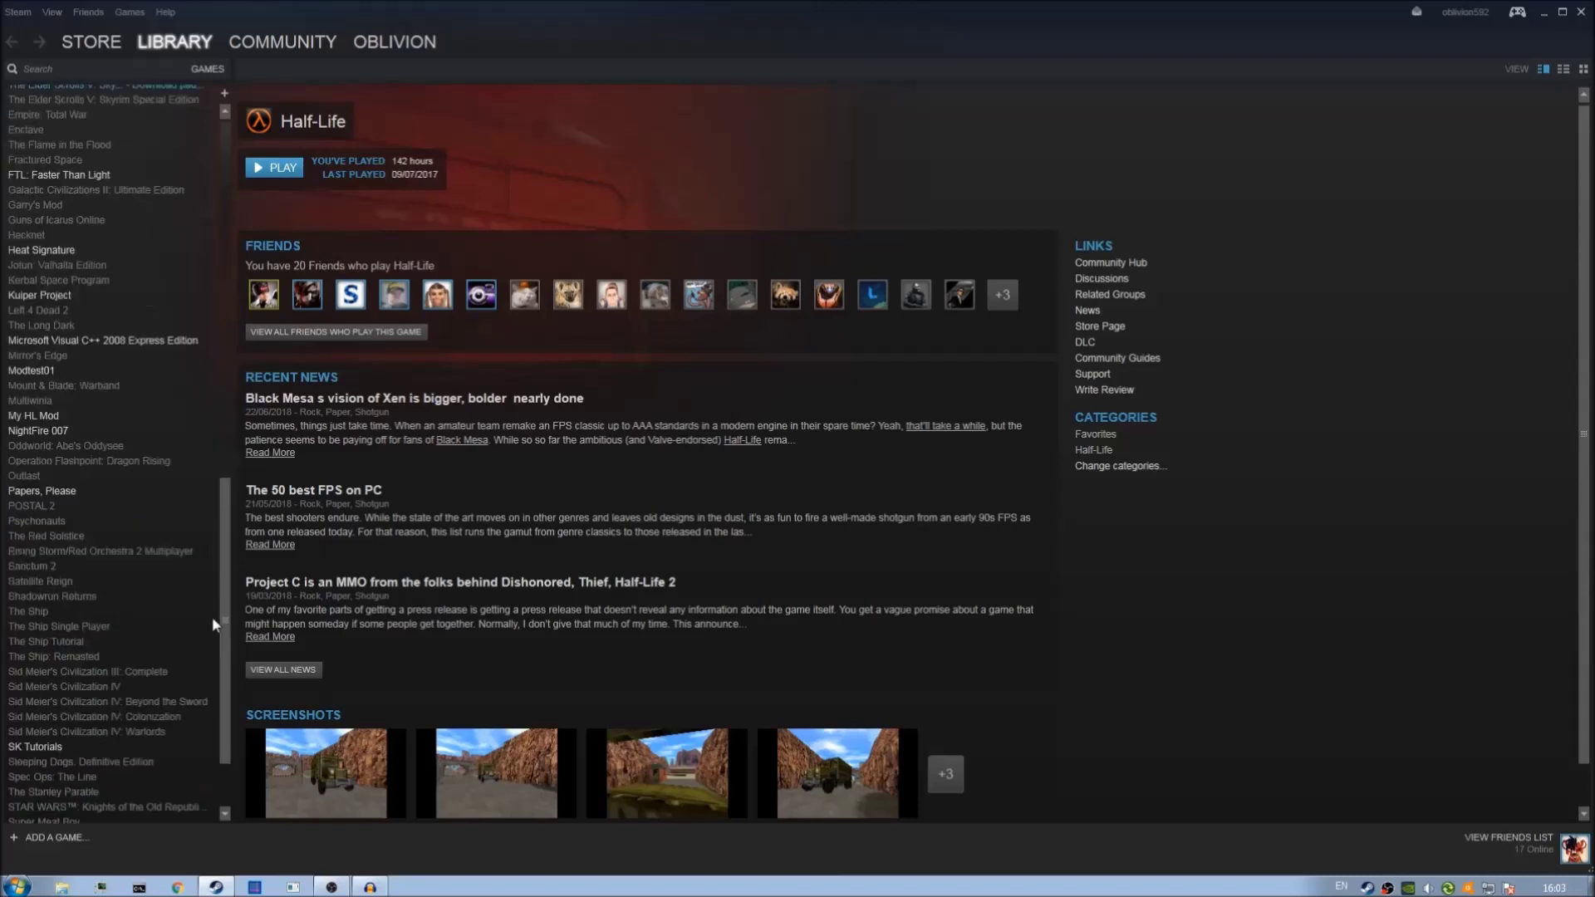
left_click(28, 417)
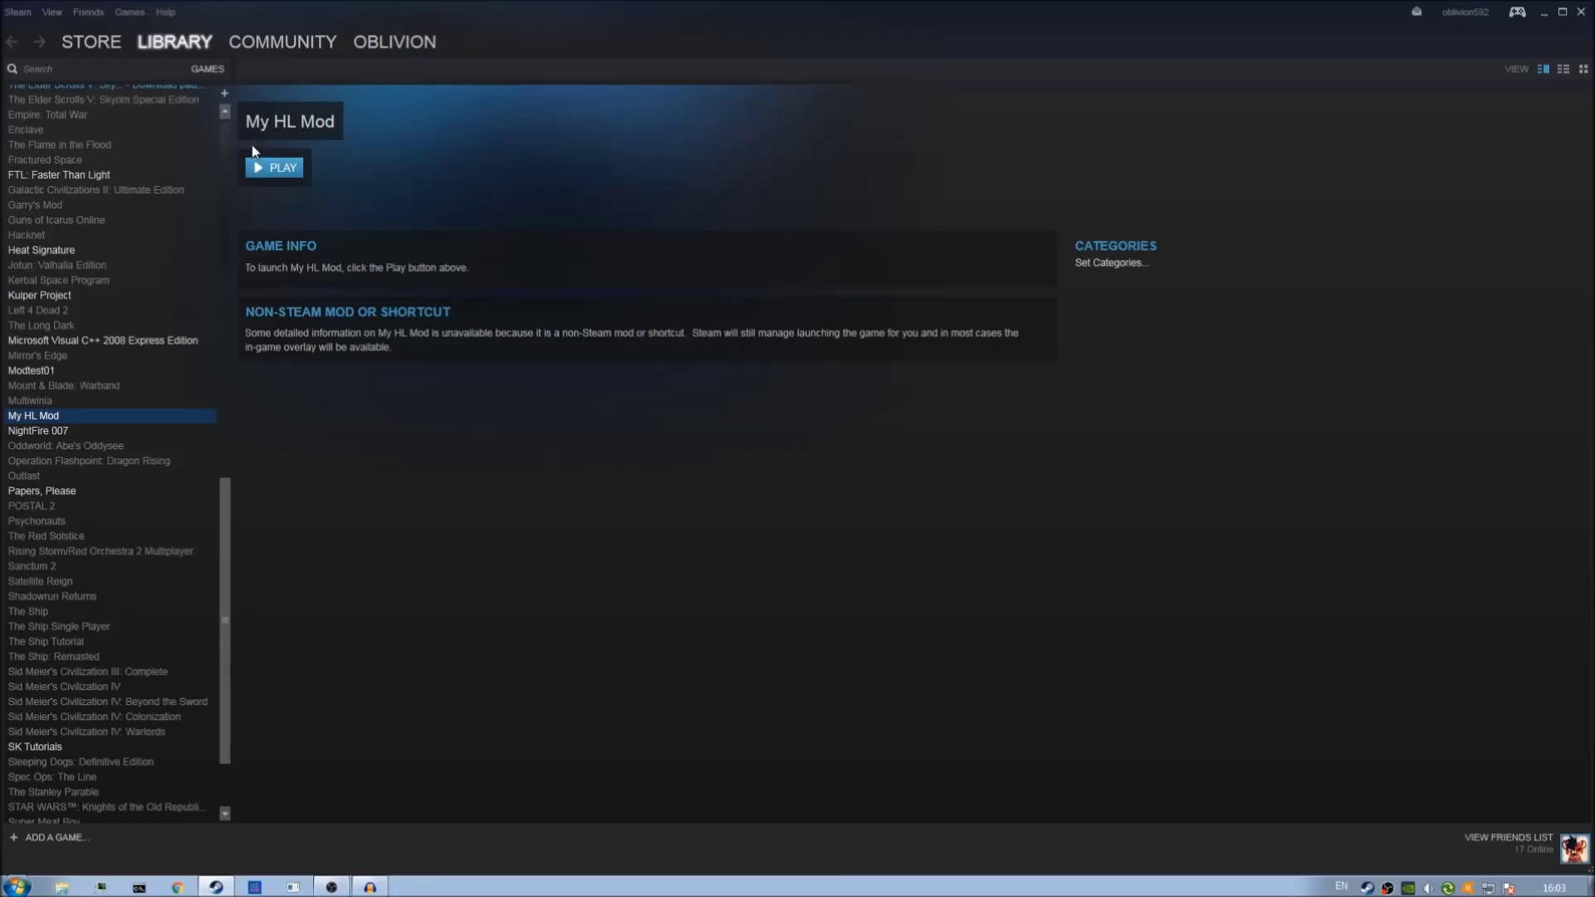
left_click_drag(226, 551, 220, 473)
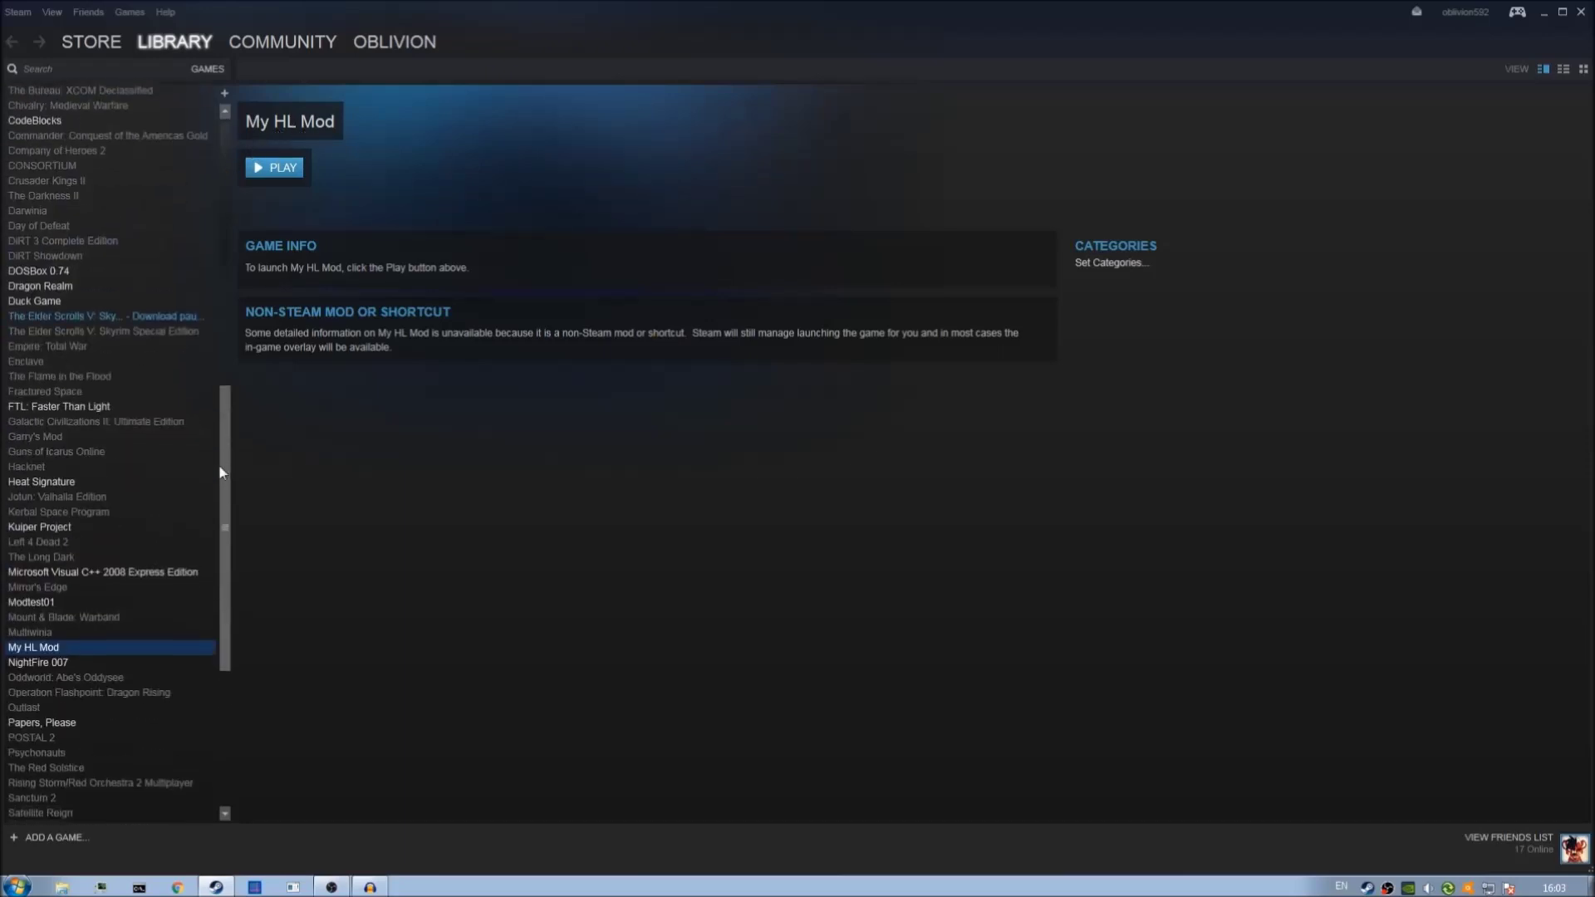
mouse_move(225, 534)
left_mouse_down()
mouse_move(224, 634)
mouse_move(230, 486)
mouse_move(228, 545)
left_mouse_up()
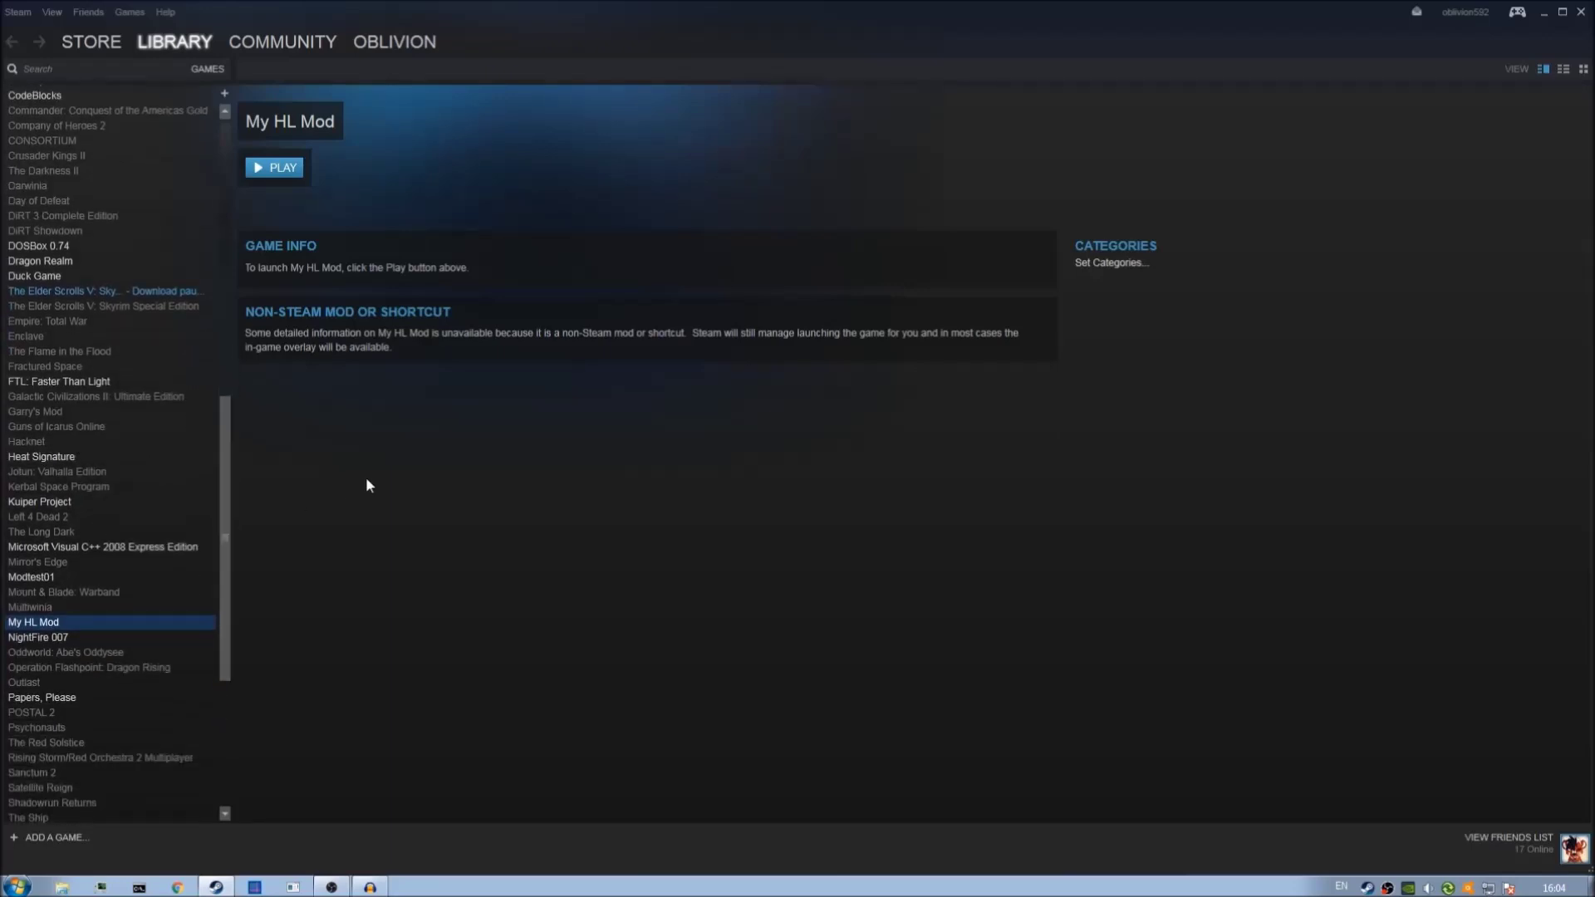